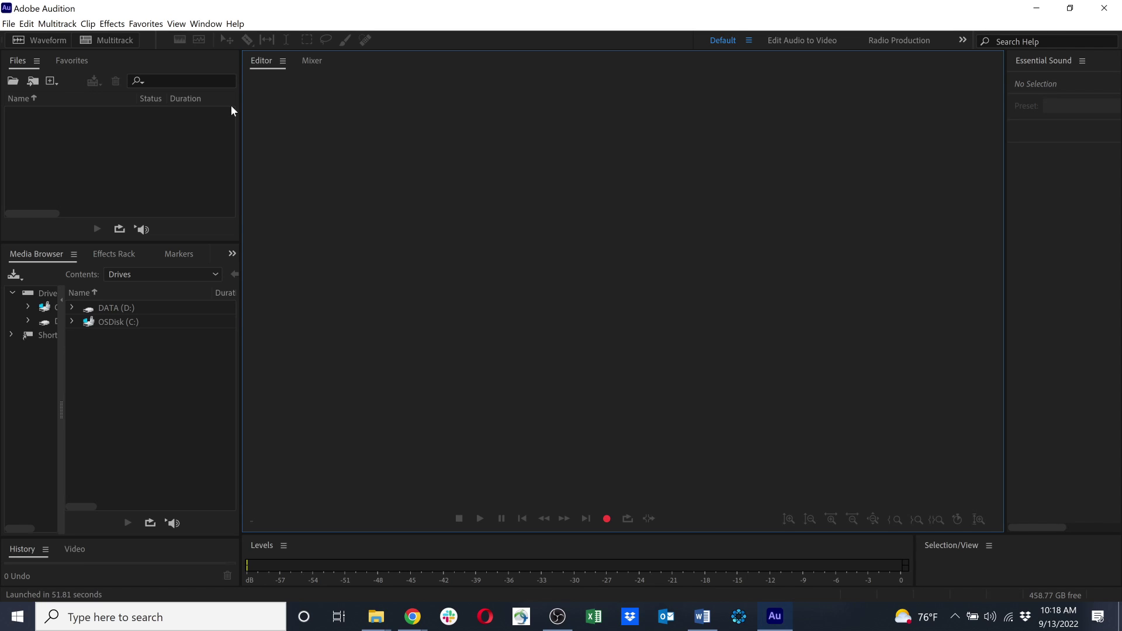
# Step: Switch to File Explorer, locate First Ave 8.m4a in the tutorial folder, and return to Adobe Audition
pyautogui.moveTo(376, 617)
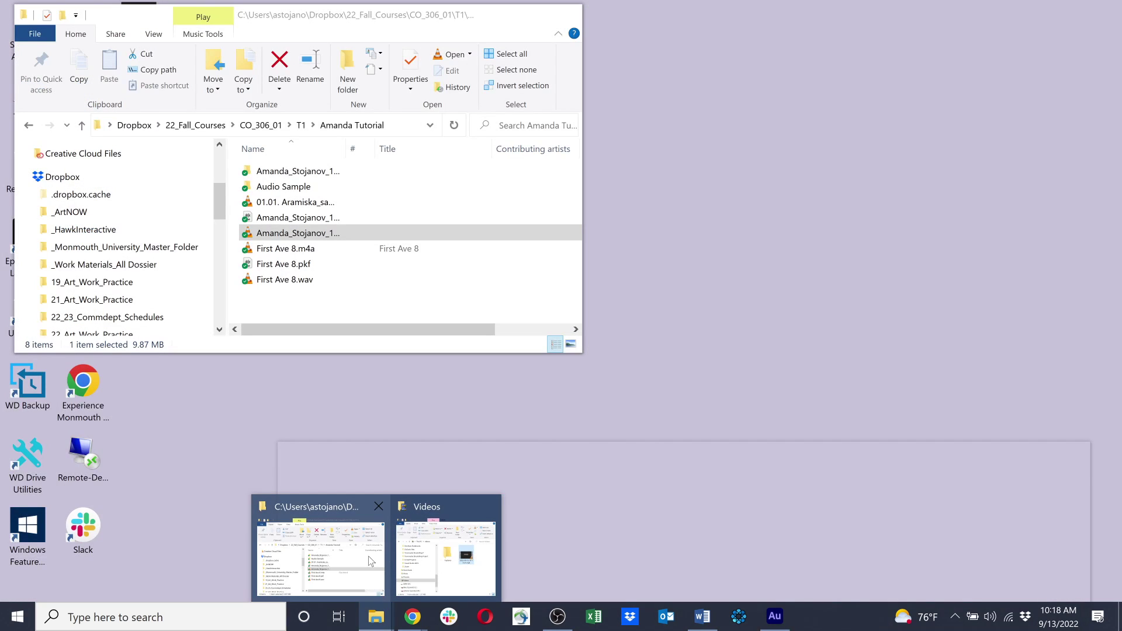
pyautogui.click(368, 556)
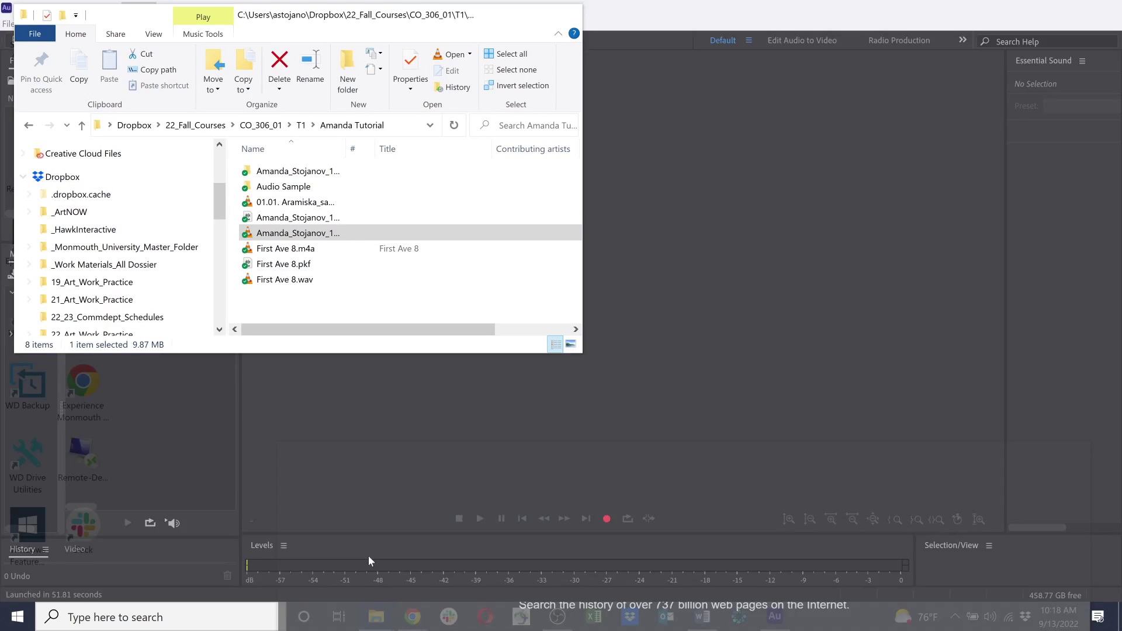
pyautogui.moveTo(408, 20); pyautogui.dragTo(447, 104)
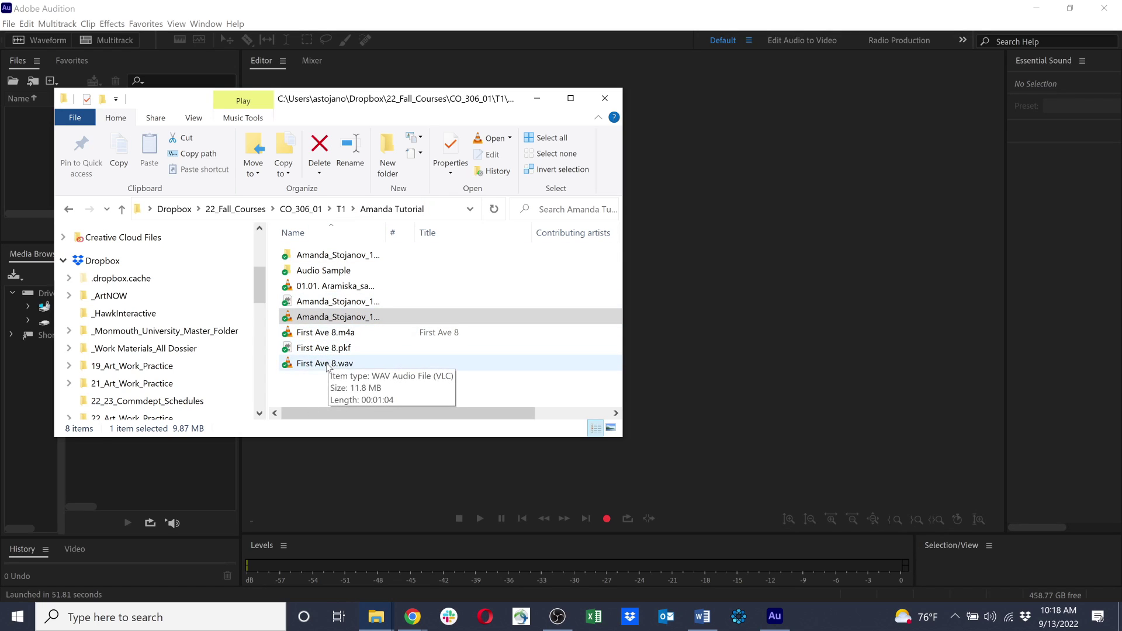
pyautogui.click(363, 332)
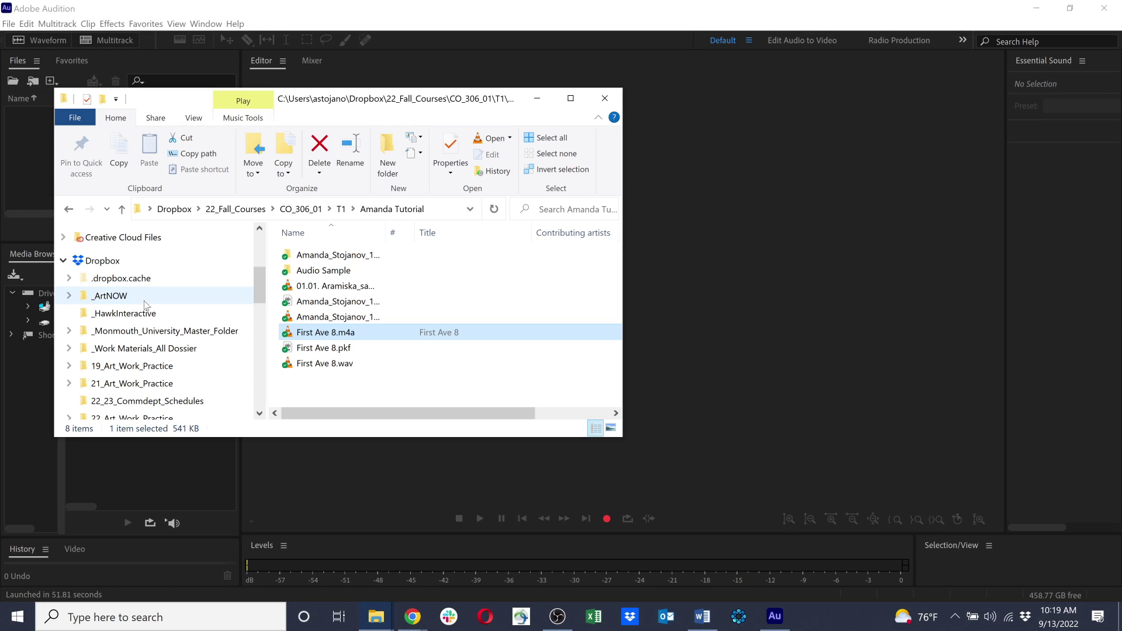
pyautogui.click(723, 233)
pyautogui.click(8, 23)
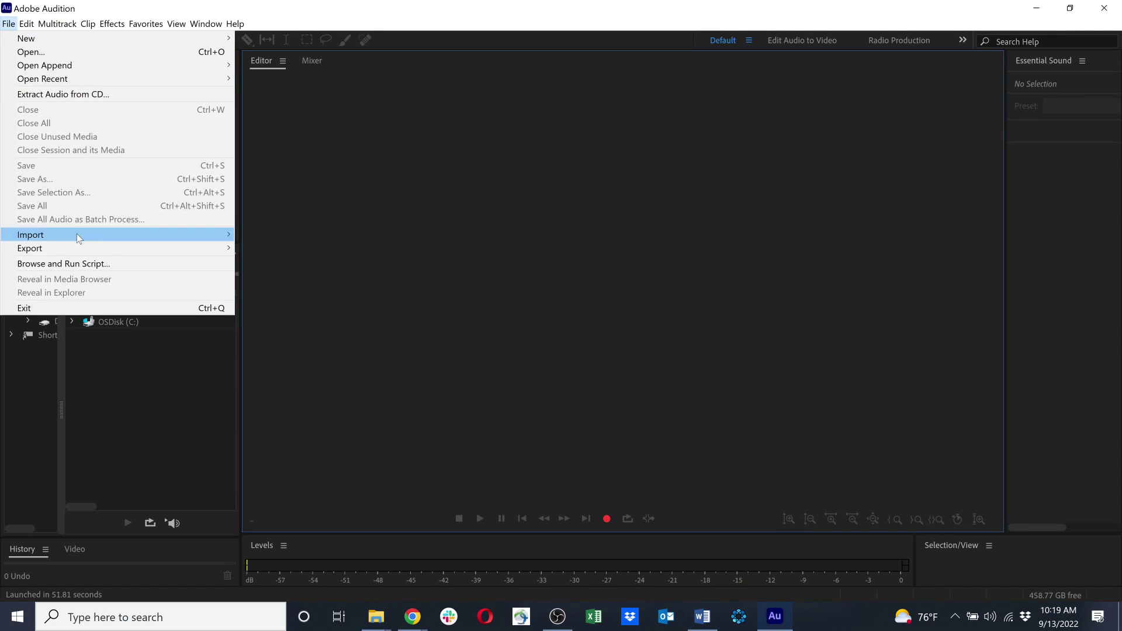
pyautogui.moveTo(76, 233)
pyautogui.click(285, 233)
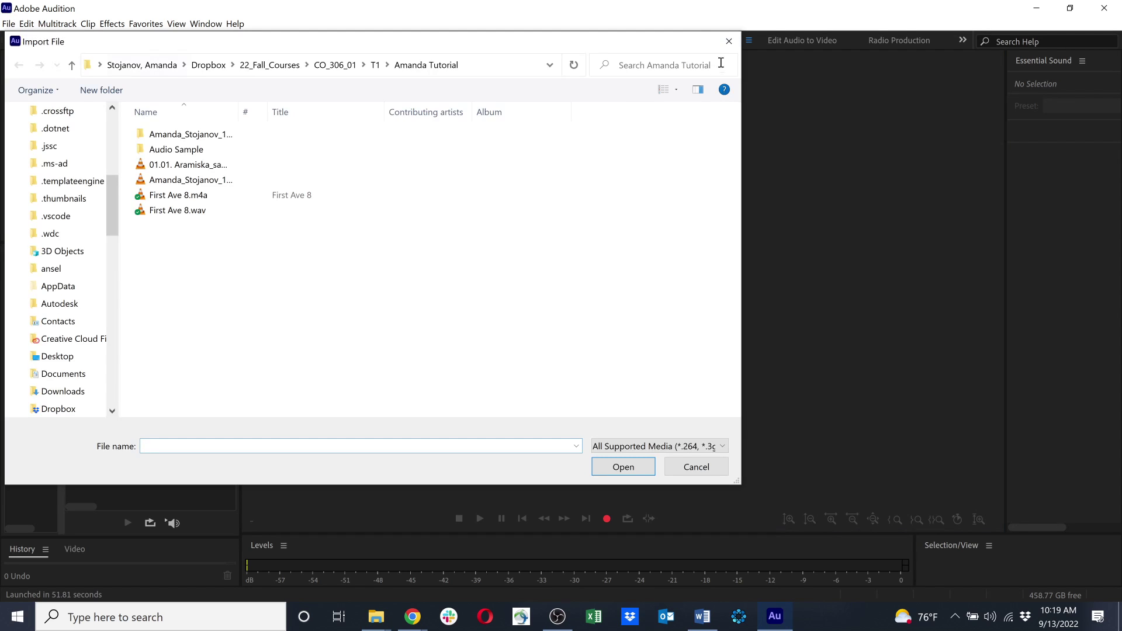
pyautogui.click(729, 41)
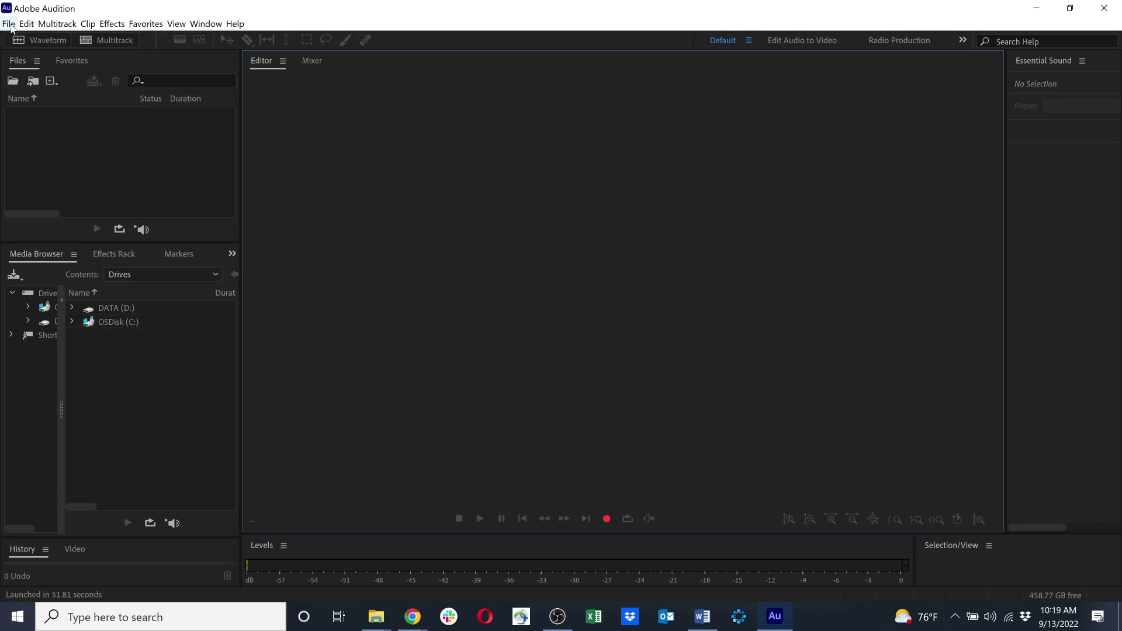
# Step: Import the audio file First Ave 8.m4a from the tutorial folder
pyautogui.click(10, 25)
pyautogui.moveTo(127, 239)
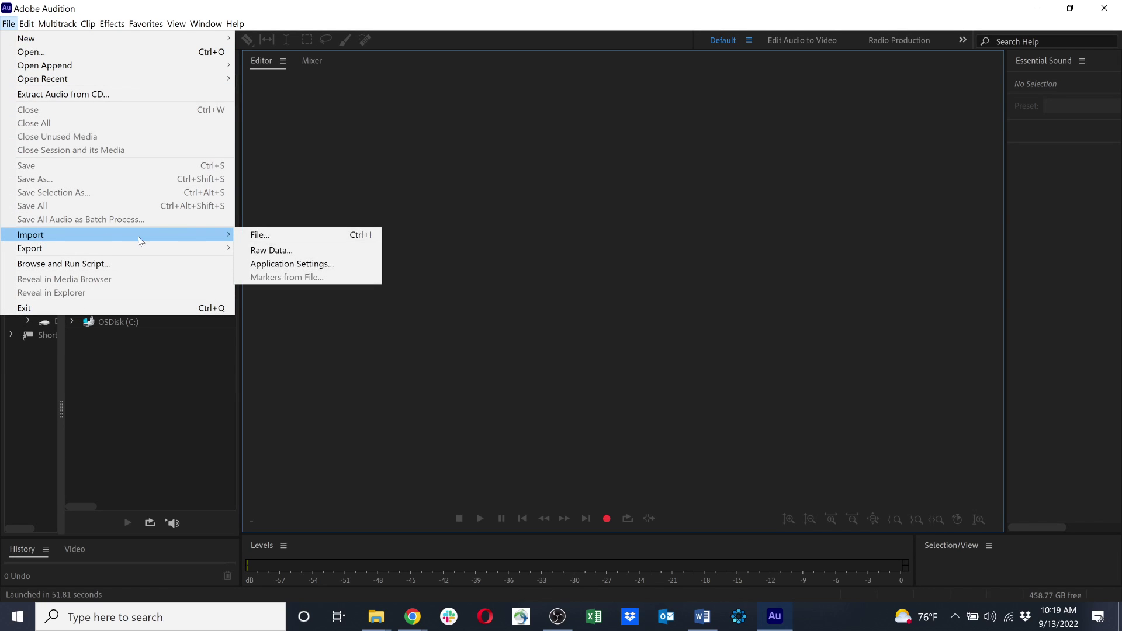
pyautogui.click(276, 232)
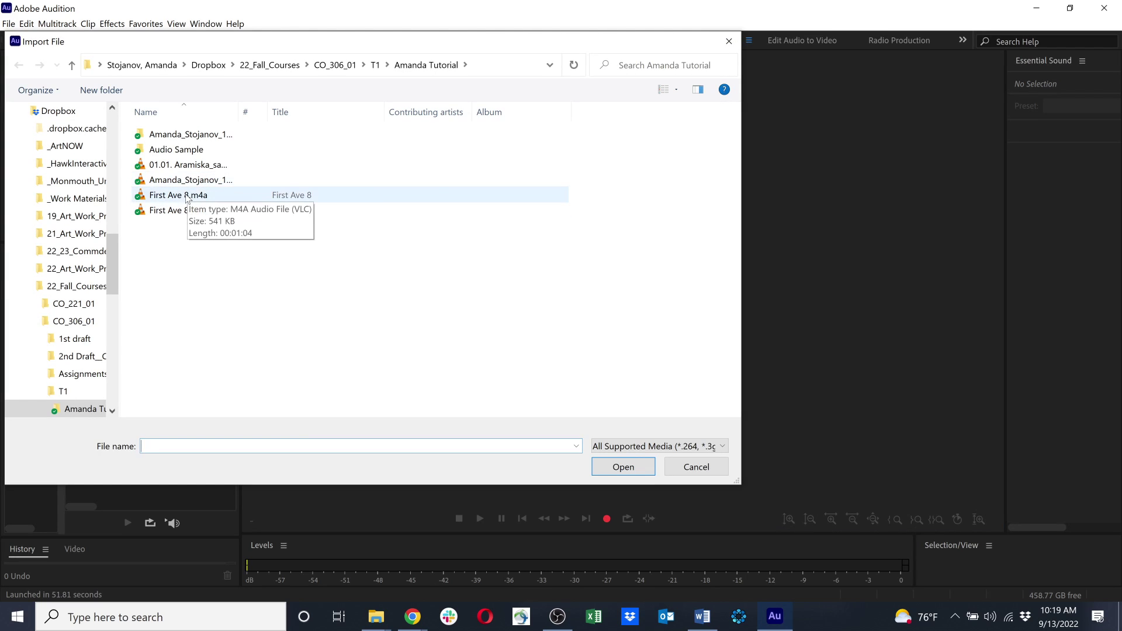
pyautogui.click(187, 199)
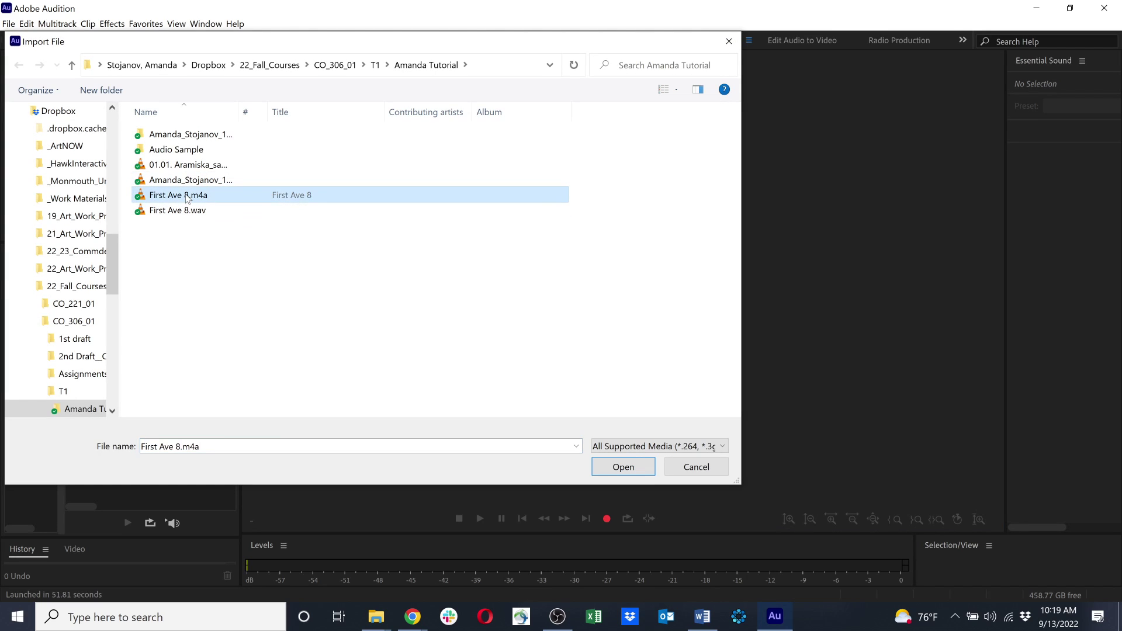
pyautogui.click(624, 466)
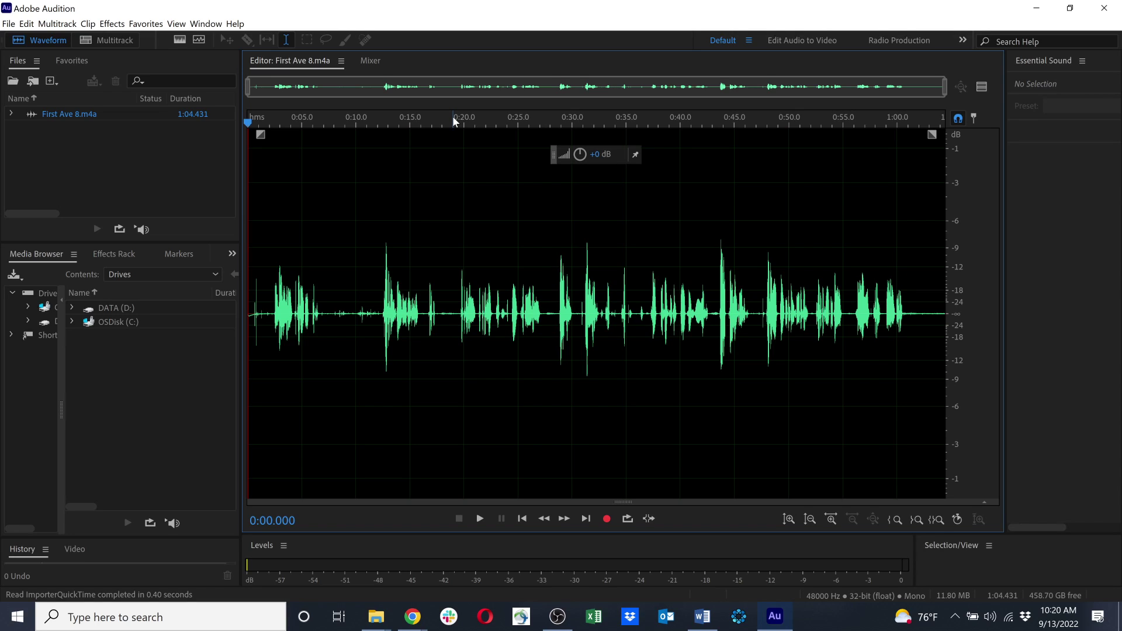
# Step: Play the opening seconds of the recording twice, both times from the start, to listen for background noise before the speech
pyautogui.press('space')
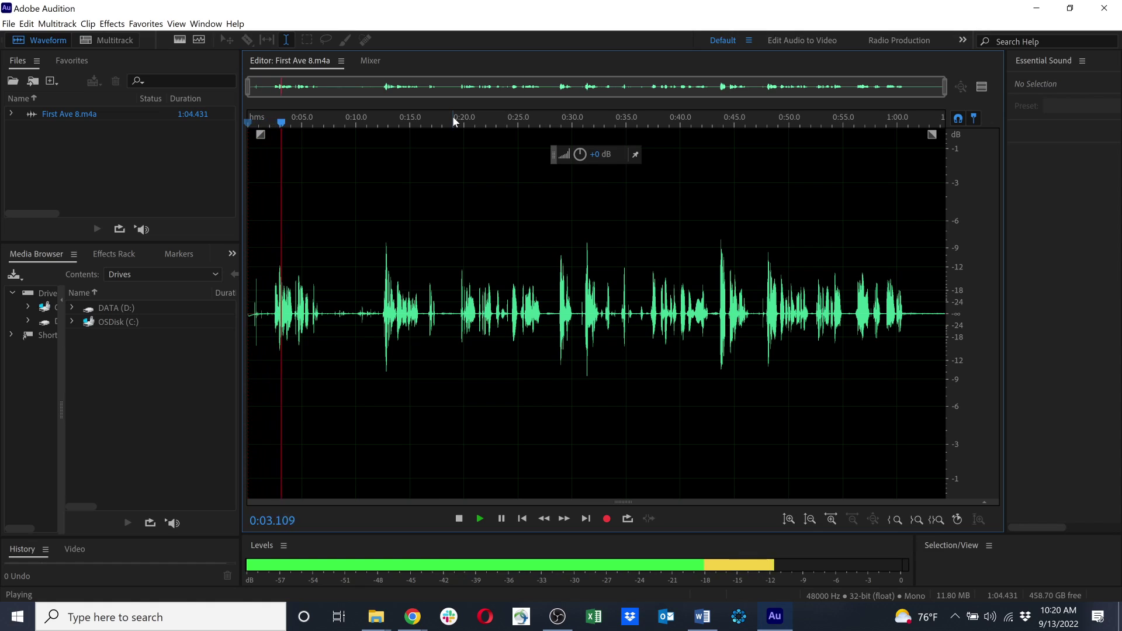
pyautogui.press('space')
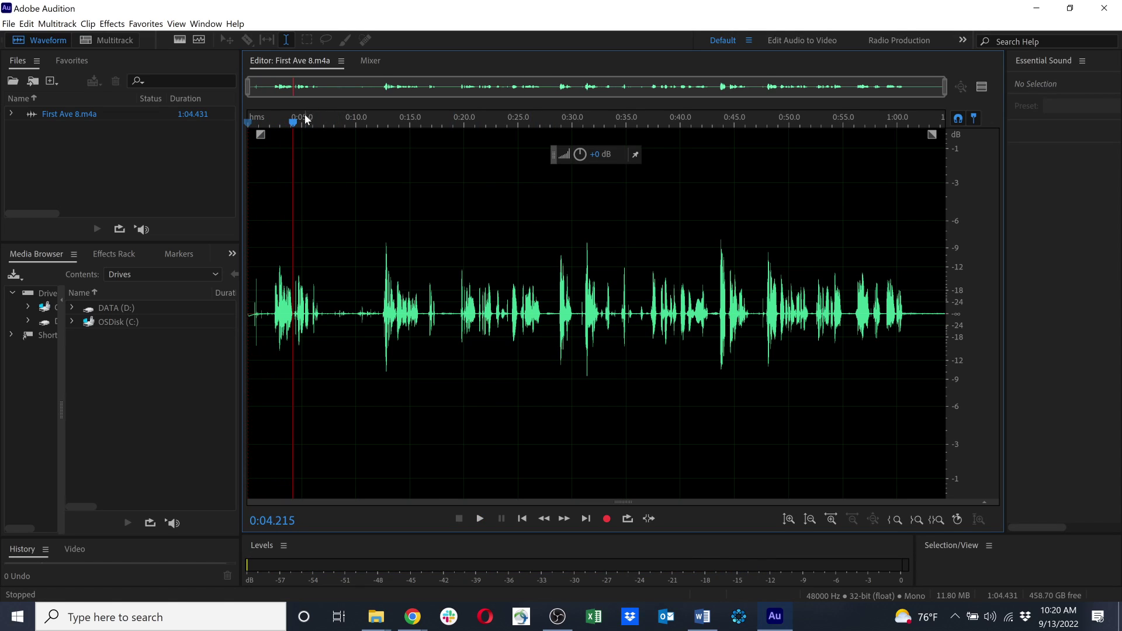
pyautogui.moveTo(296, 128); pyautogui.dragTo(248, 124)
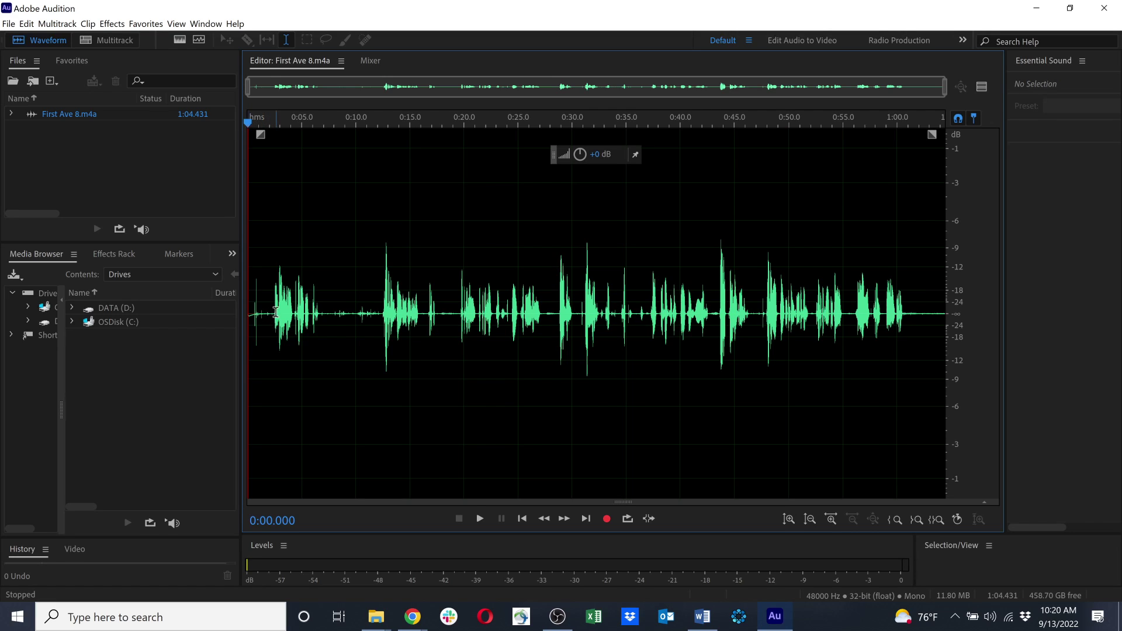
pyautogui.press('space')
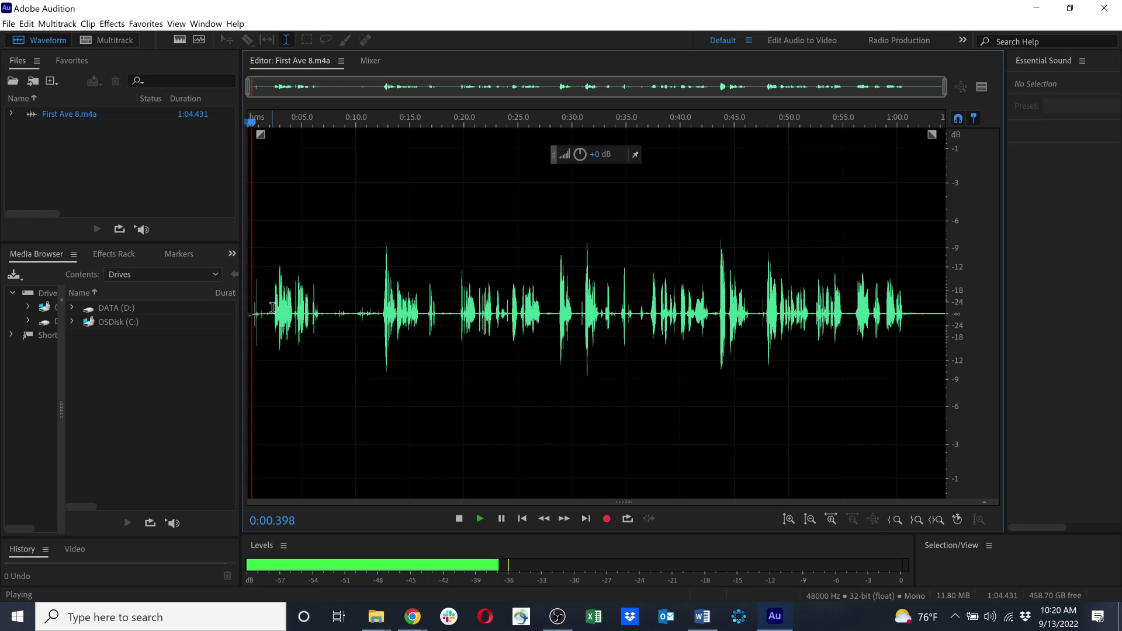
pyautogui.press('space')
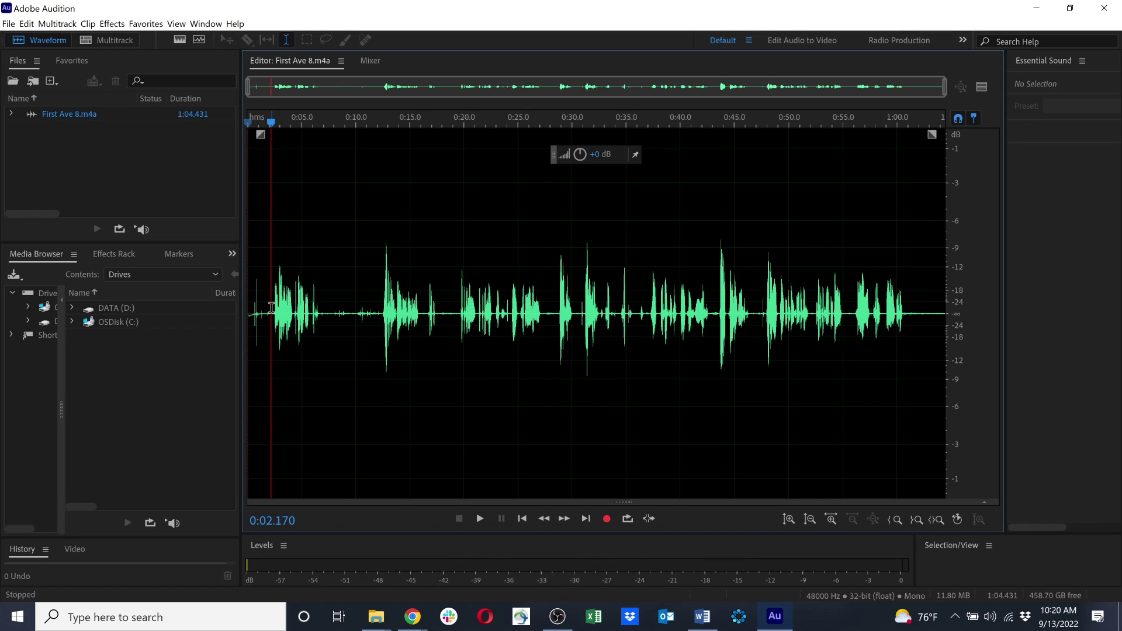
# Step: Capture a noise print from about the first 2 seconds of the recording, before the speech begins
pyautogui.click(273, 308)
pyautogui.moveTo(273, 307); pyautogui.dragTo(230, 310)
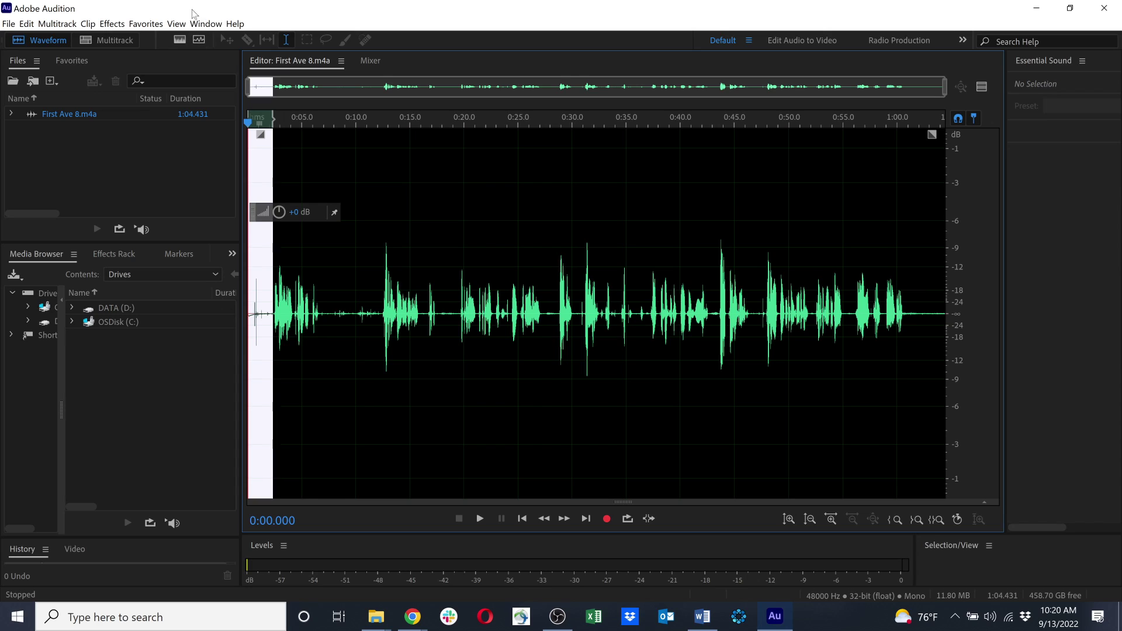
pyautogui.click(116, 26)
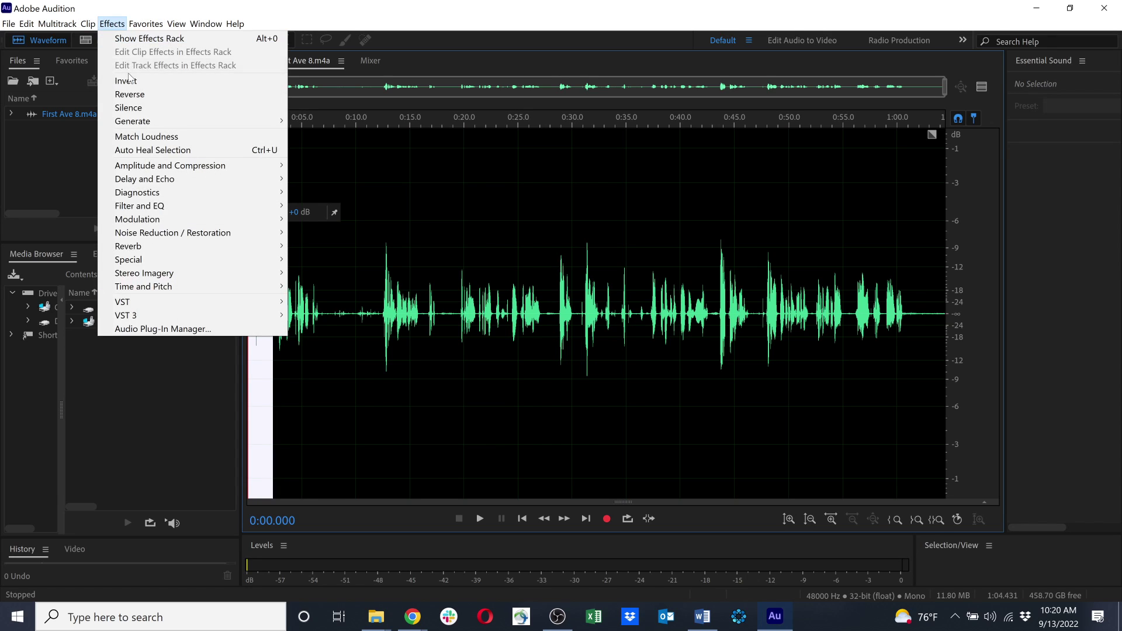
pyautogui.moveTo(203, 236)
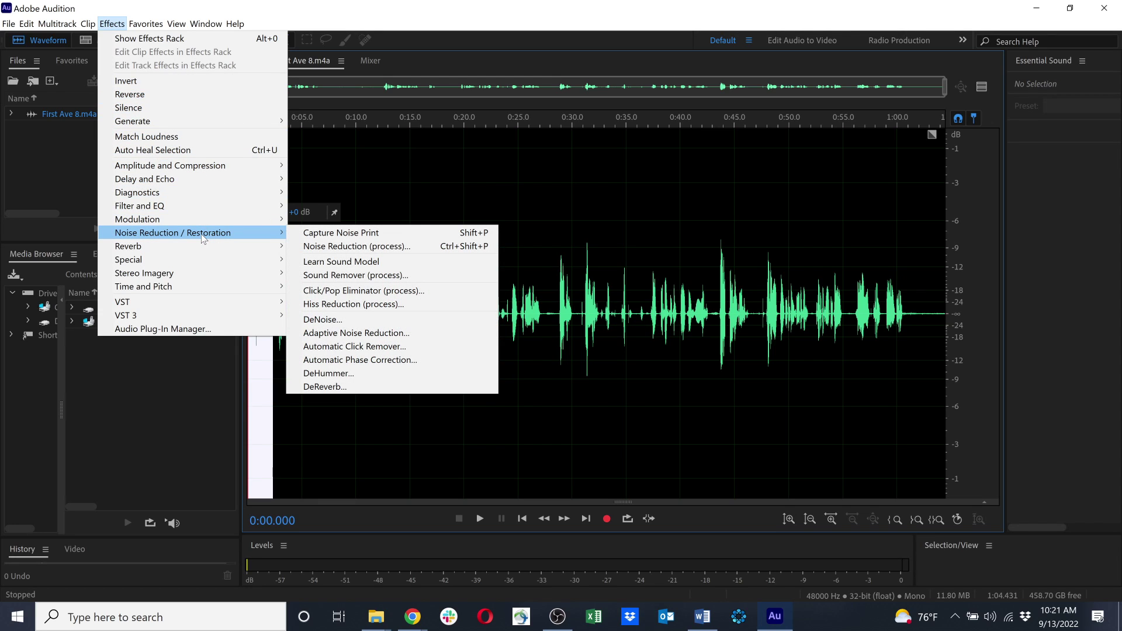
pyautogui.click(304, 234)
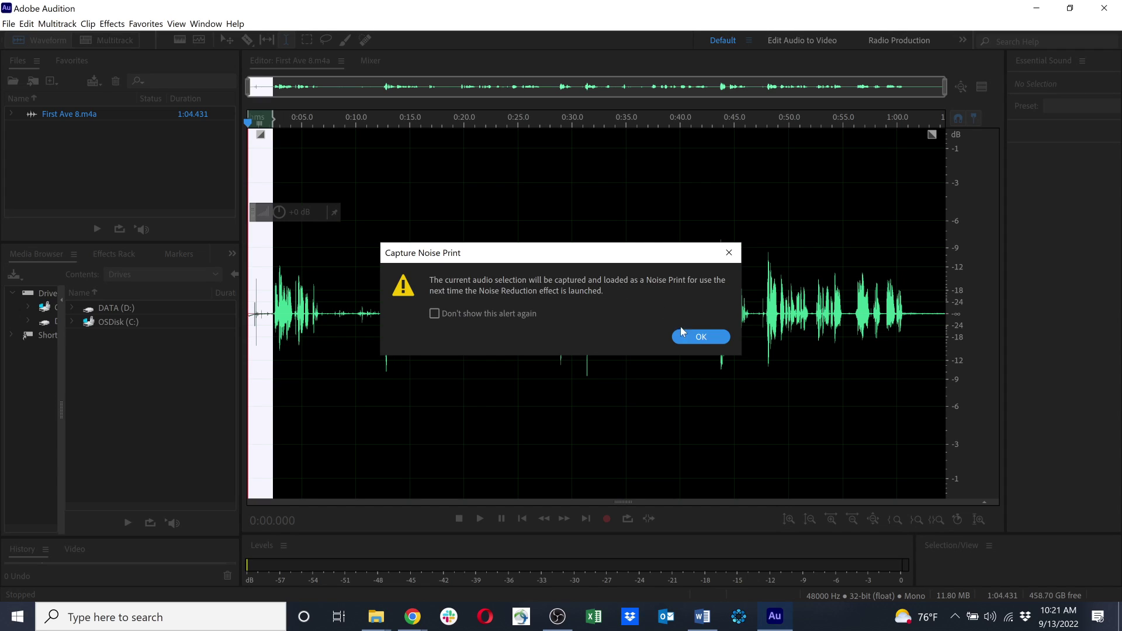
pyautogui.click(694, 336)
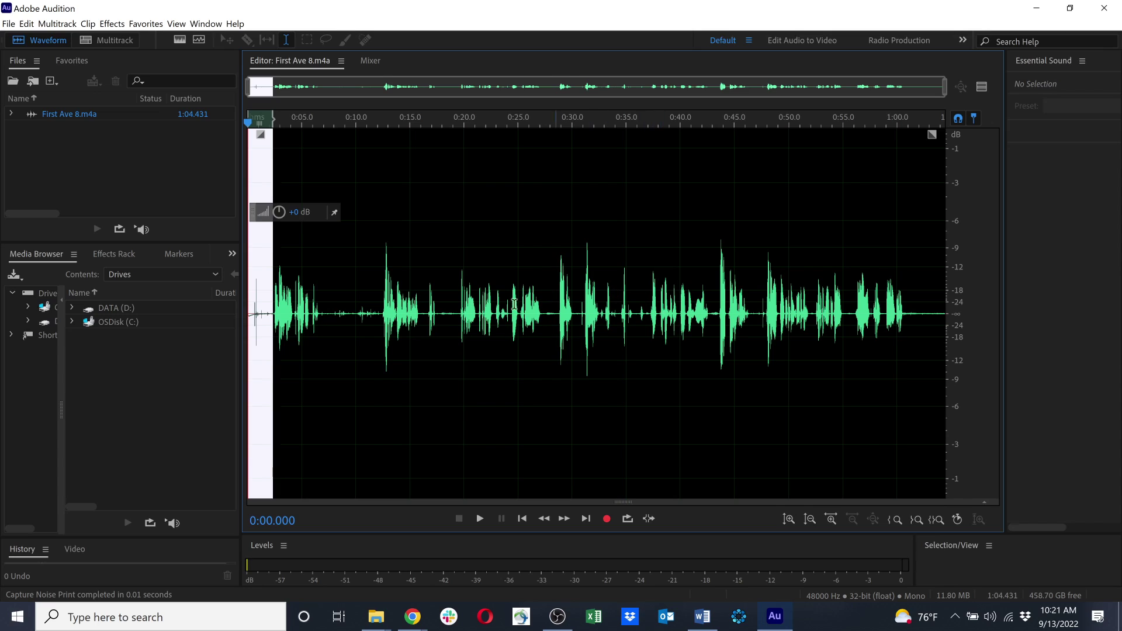
# Step: Apply the Noise Reduction process to the entire waveform using the captured noise print
pyautogui.click(302, 378)
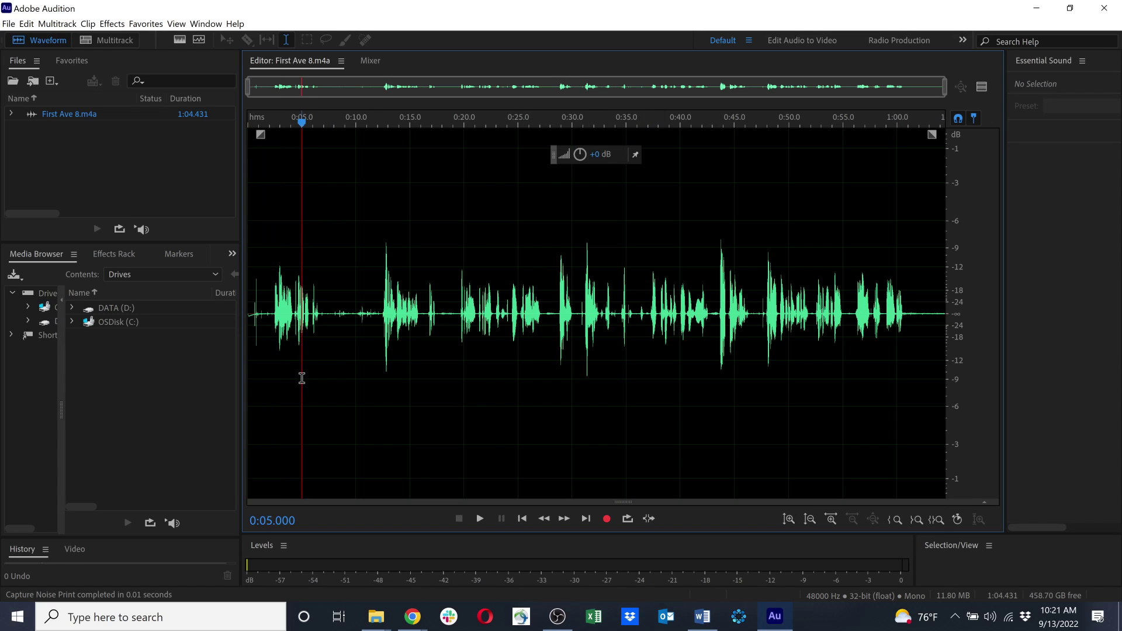
pyautogui.hotkey('ctrl', 'a')
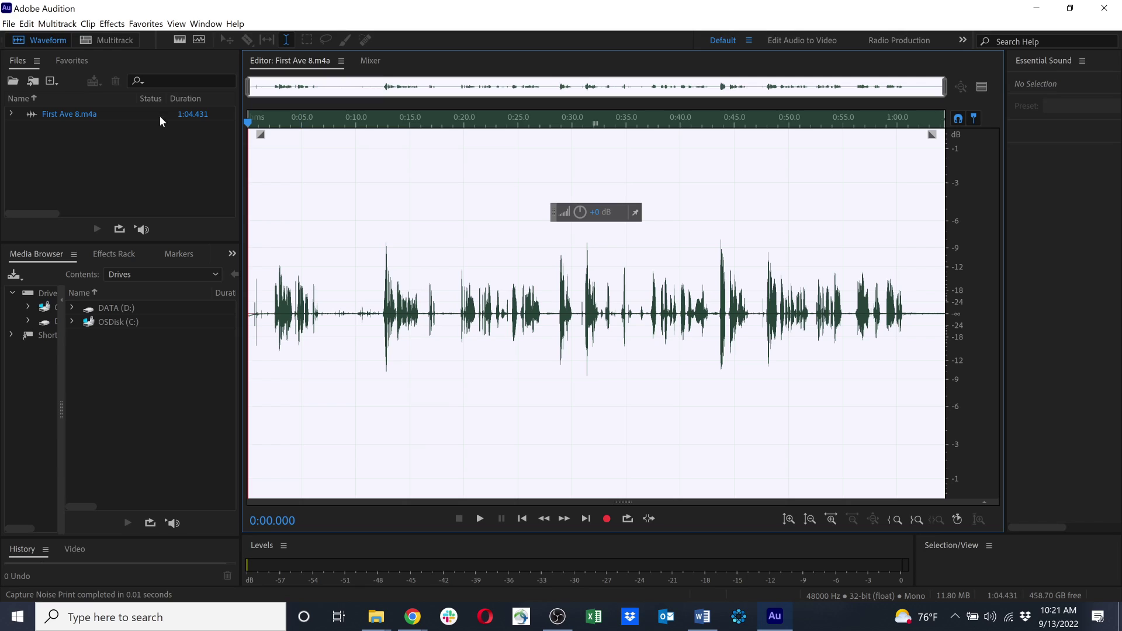
pyautogui.click(111, 24)
pyautogui.moveTo(135, 233)
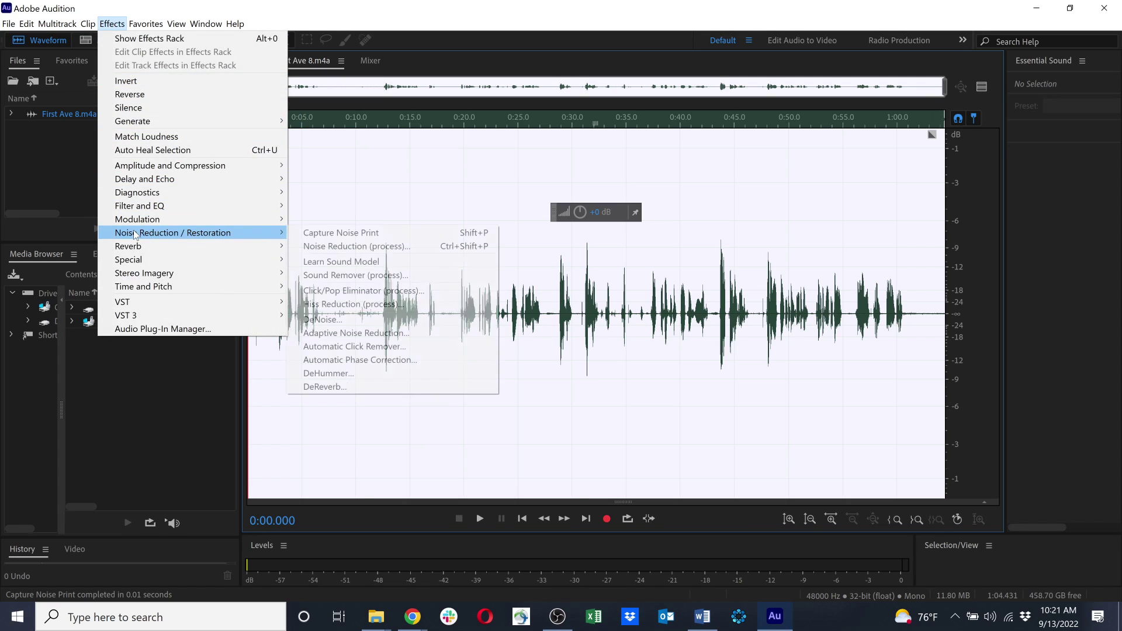
pyautogui.click(383, 248)
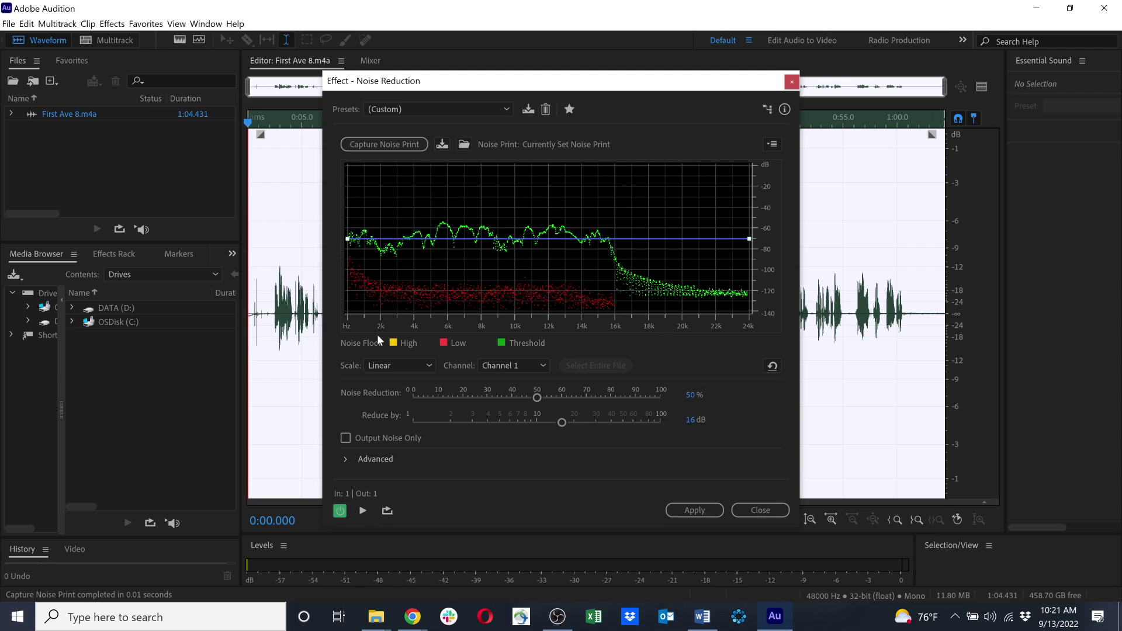
pyautogui.click(706, 511)
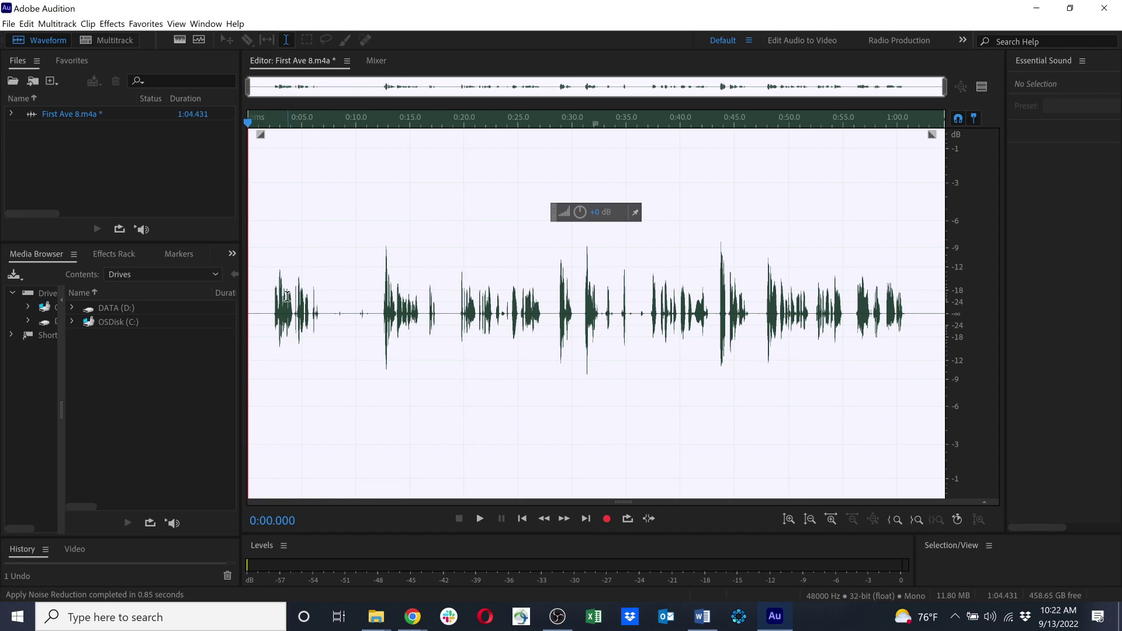
# Step: Play the noise-reduced recording from the start through the second burst of speech at about 0:14
pyautogui.click(259, 314)
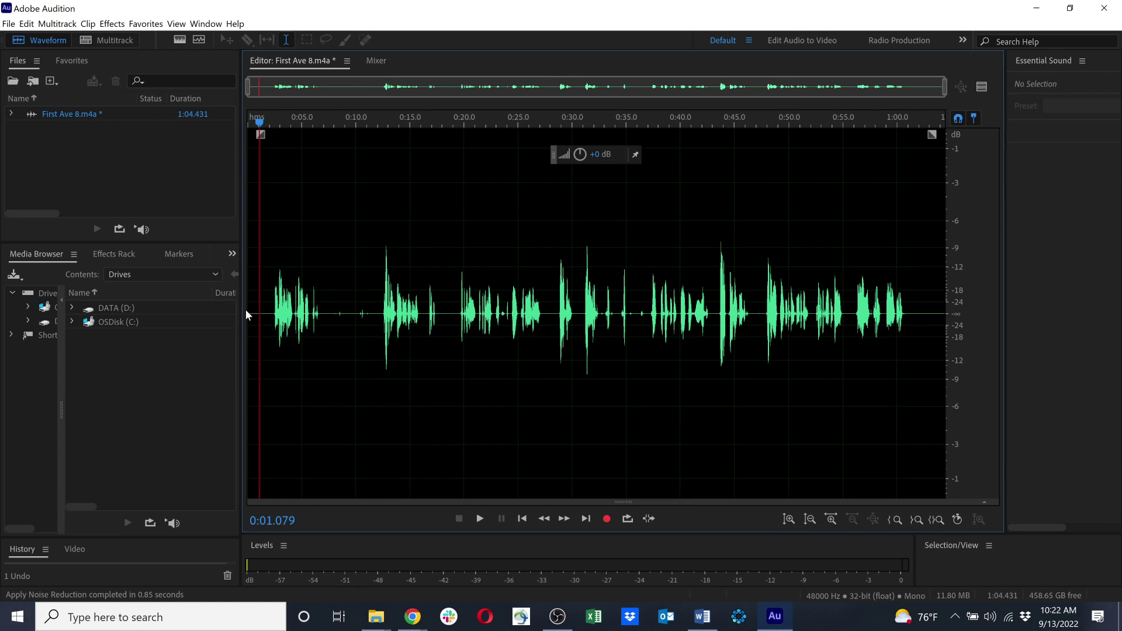
pyautogui.click(247, 313)
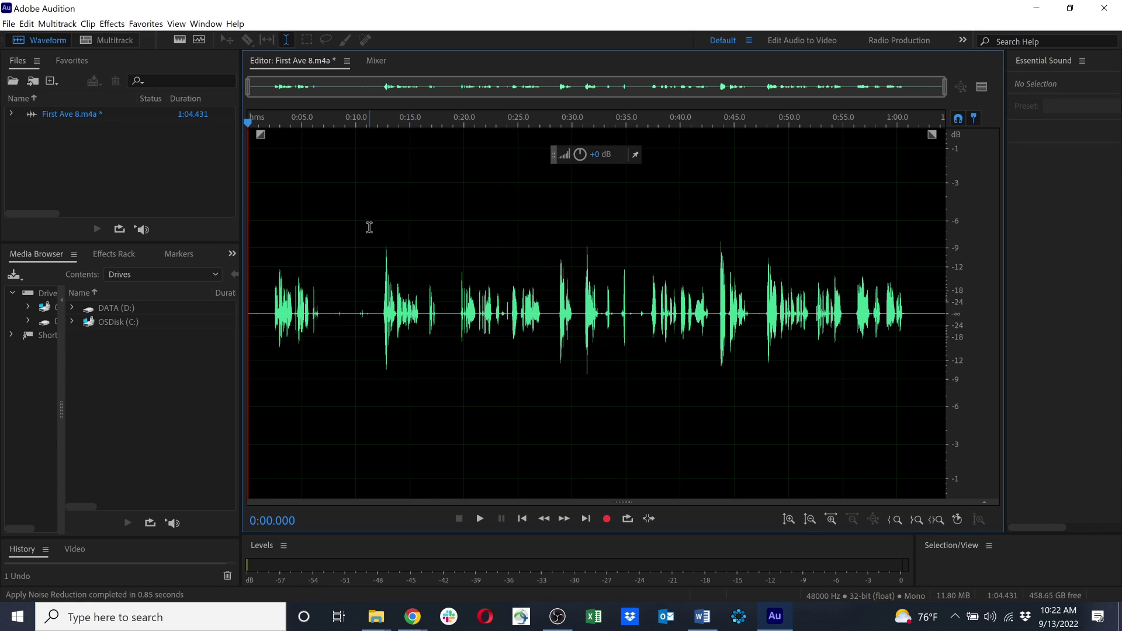
pyautogui.press('space')
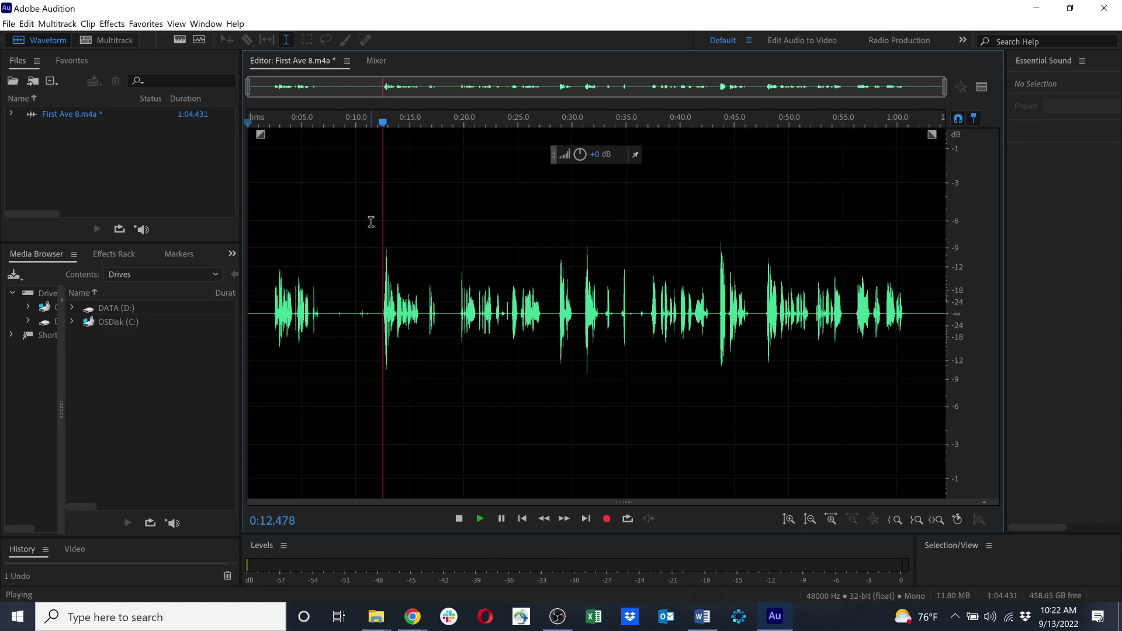
pyautogui.press('space')
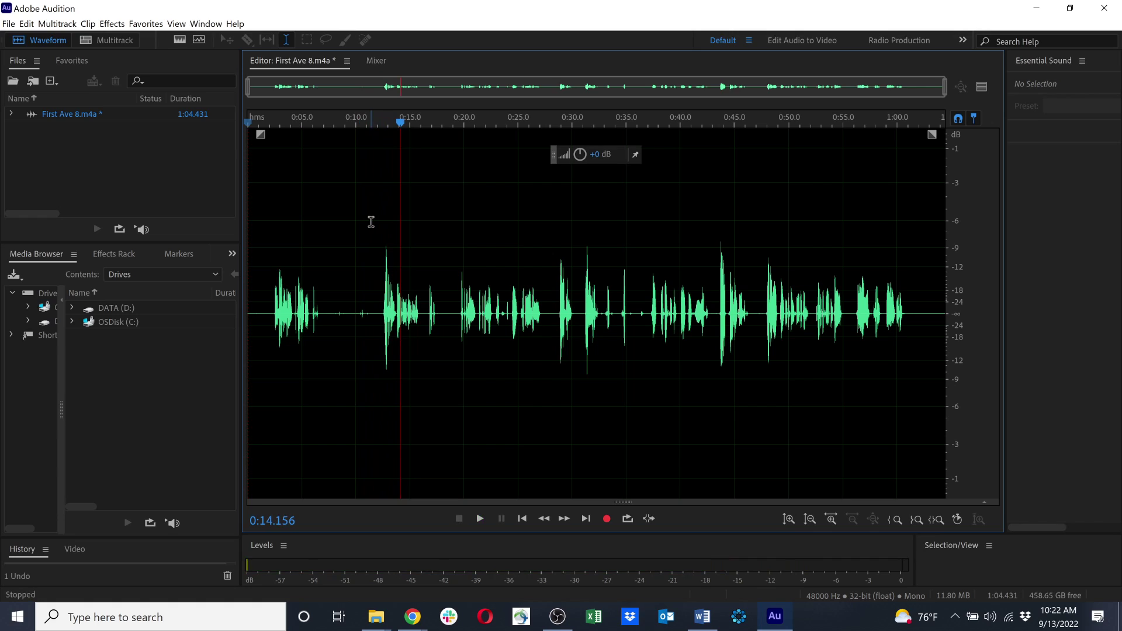
# Step: Play a short passage of the recording starting at about 0:23 to check for leftover noise
pyautogui.click(338, 313)
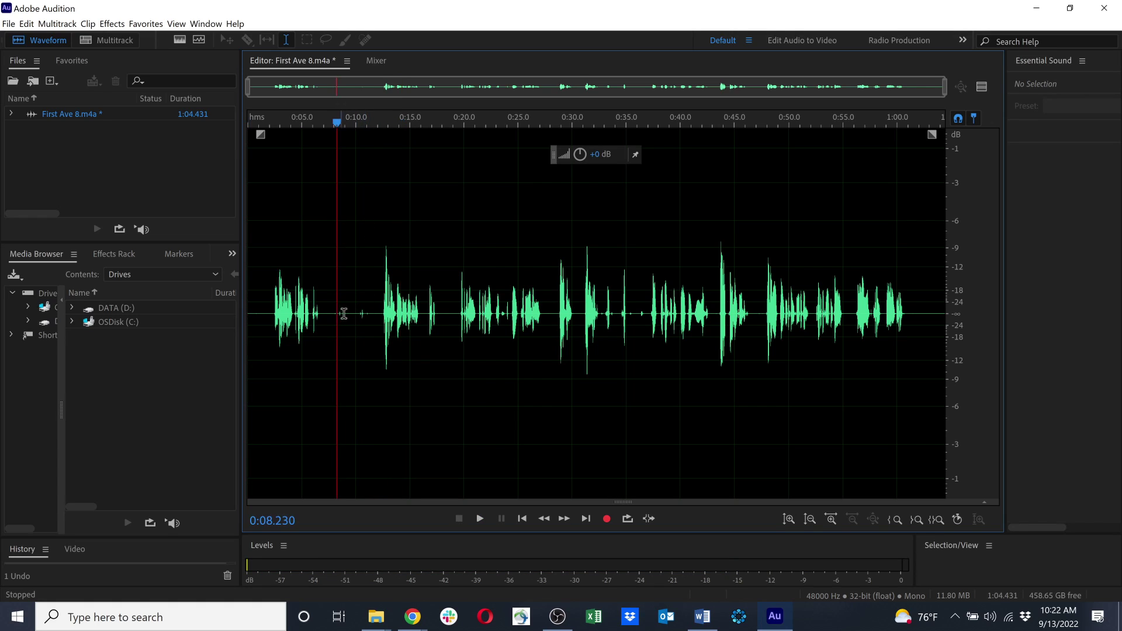
pyautogui.click(497, 310)
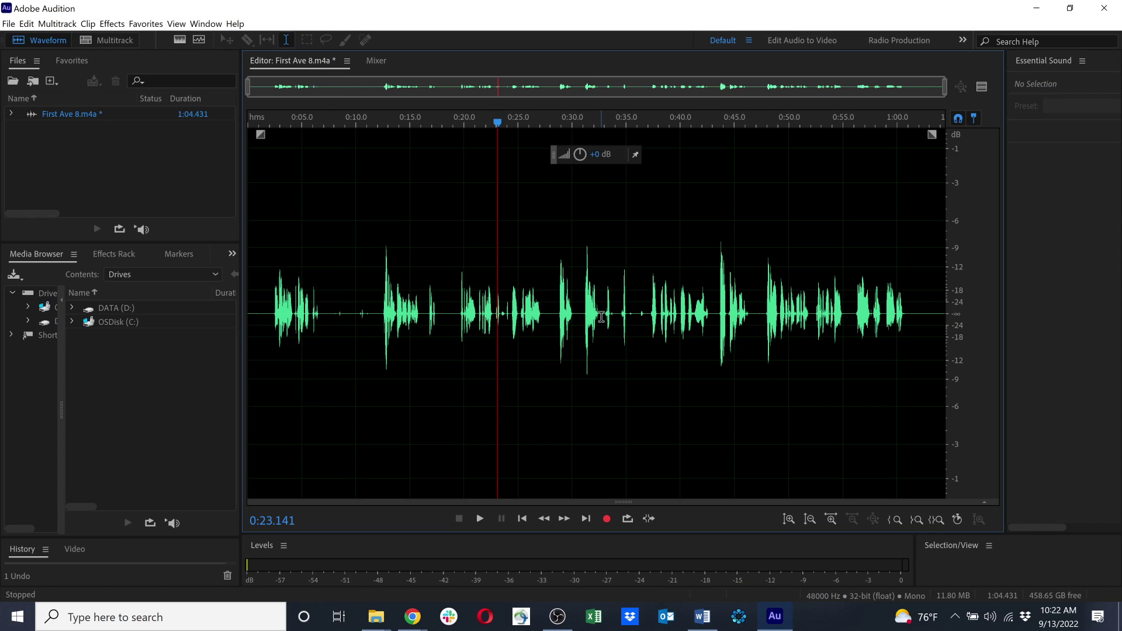
pyautogui.press('space')
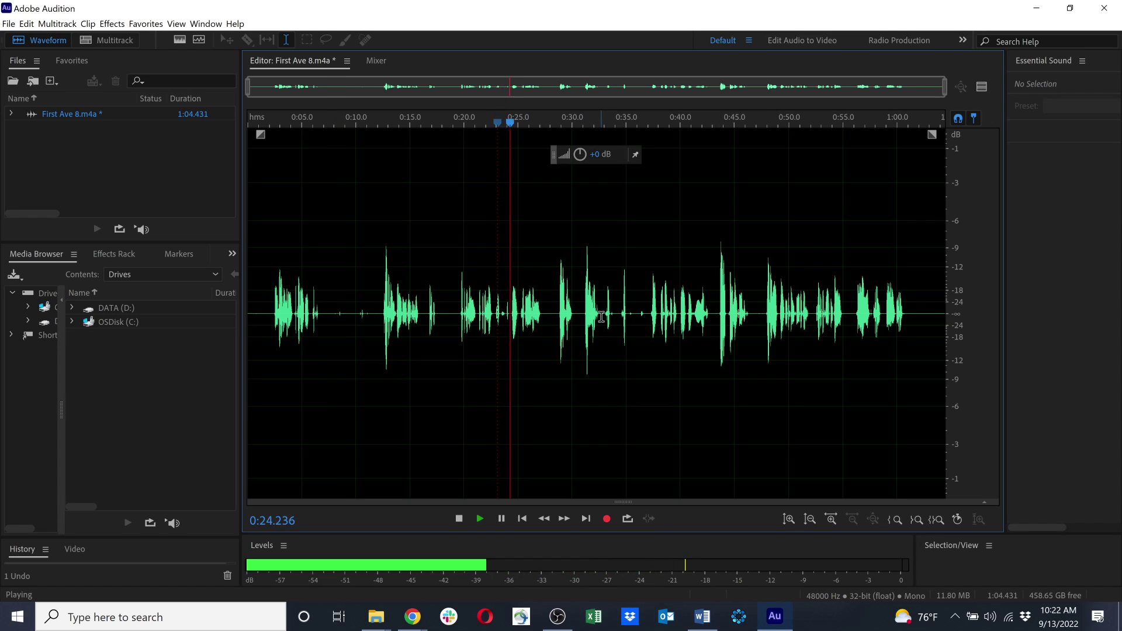
pyautogui.press('space')
pyautogui.click(501, 310)
pyautogui.moveTo(502, 310); pyautogui.dragTo(505, 314)
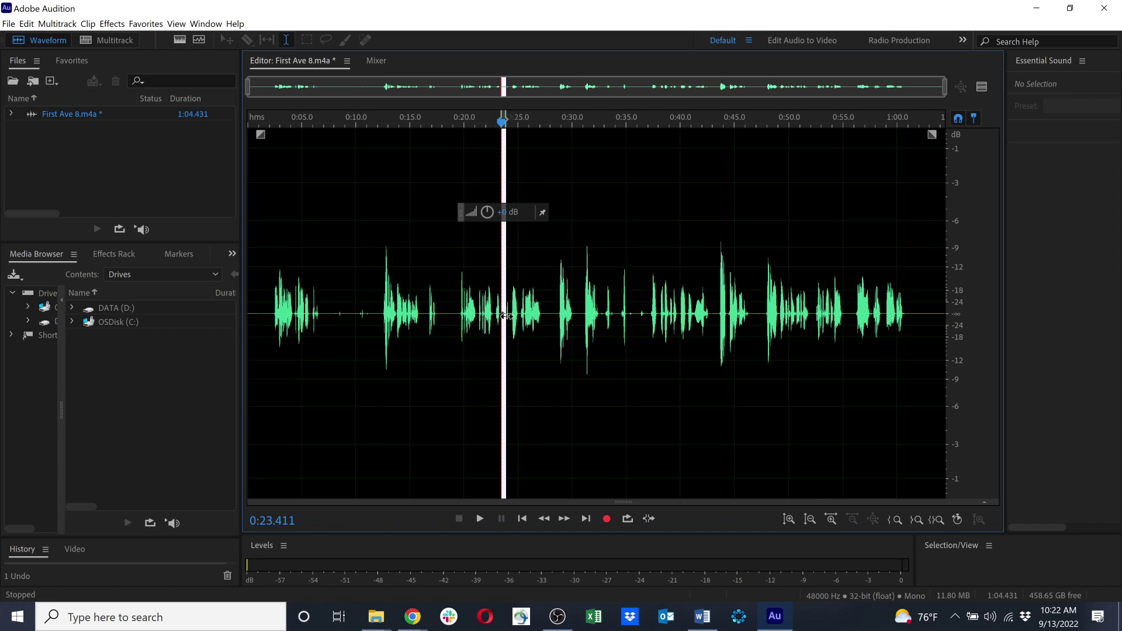
pyautogui.moveTo(376, 310); pyautogui.dragTo(330, 310)
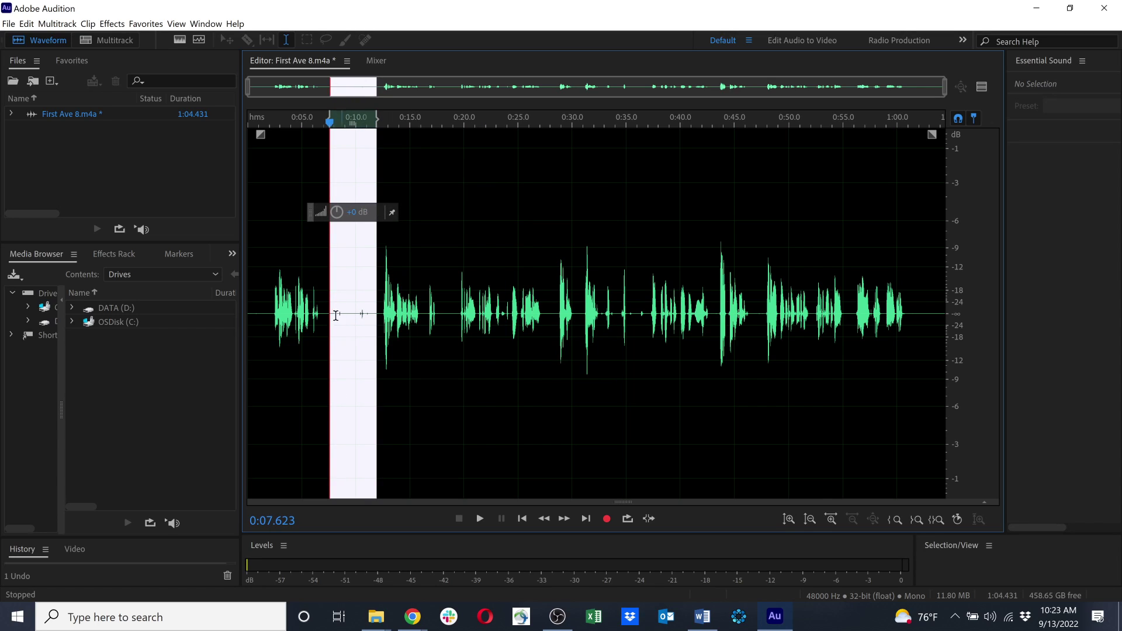
pyautogui.click(394, 365)
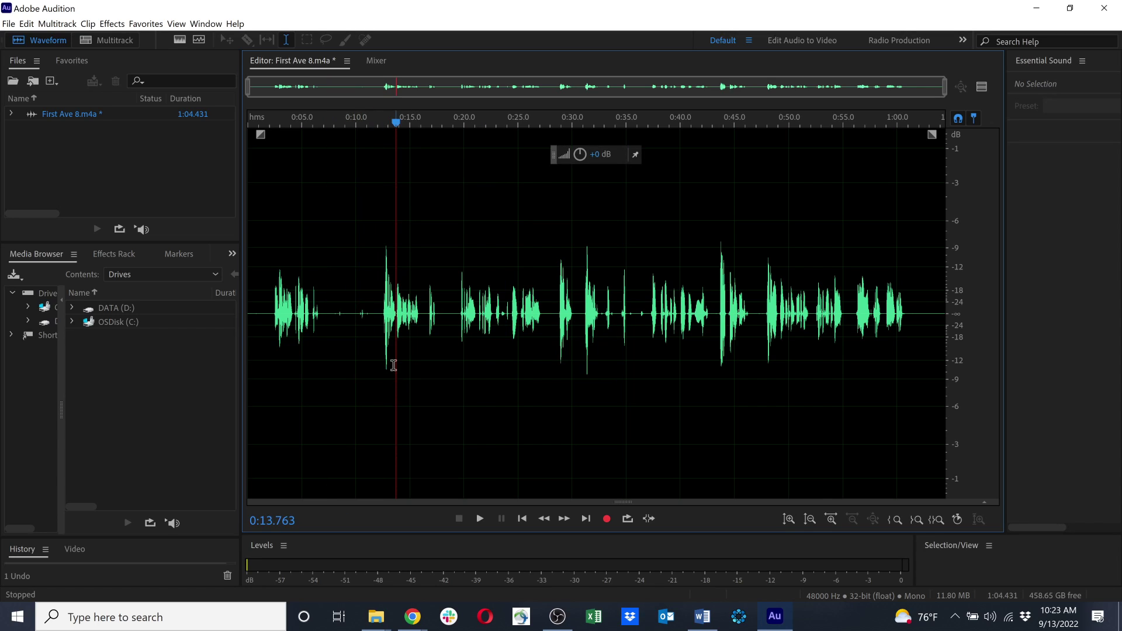
# Step: Silence the gap between the first two bursts of speech, from about 0:07.5 to 0:11.5
pyautogui.moveTo(373, 315); pyautogui.dragTo(330, 319)
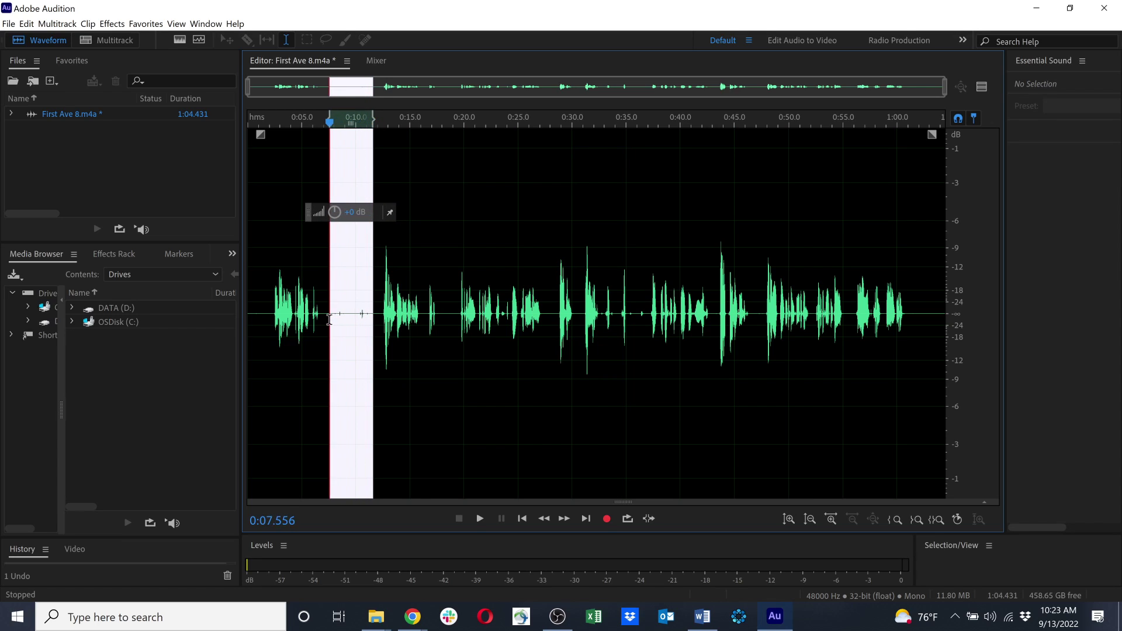
pyautogui.rightClick(336, 309)
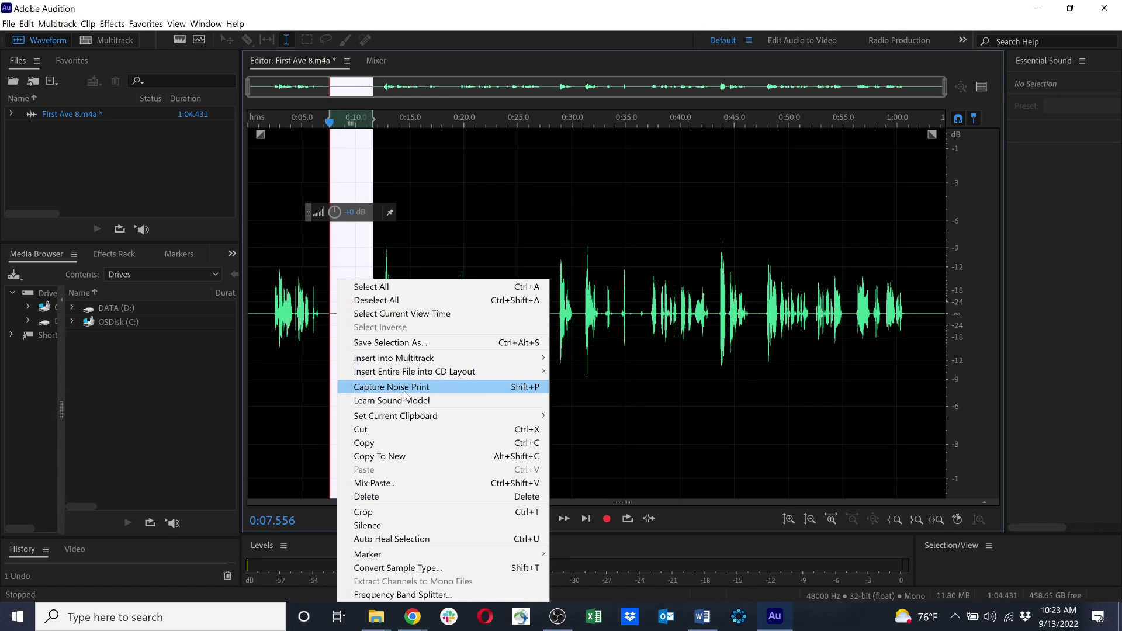
pyautogui.moveTo(464, 418)
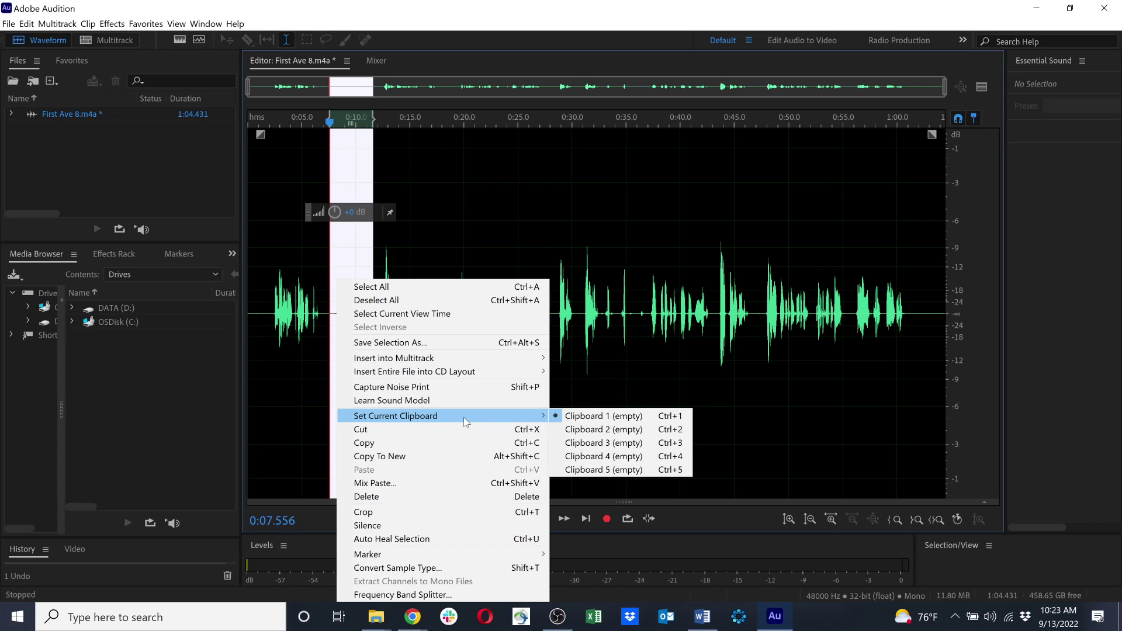
pyautogui.click(411, 524)
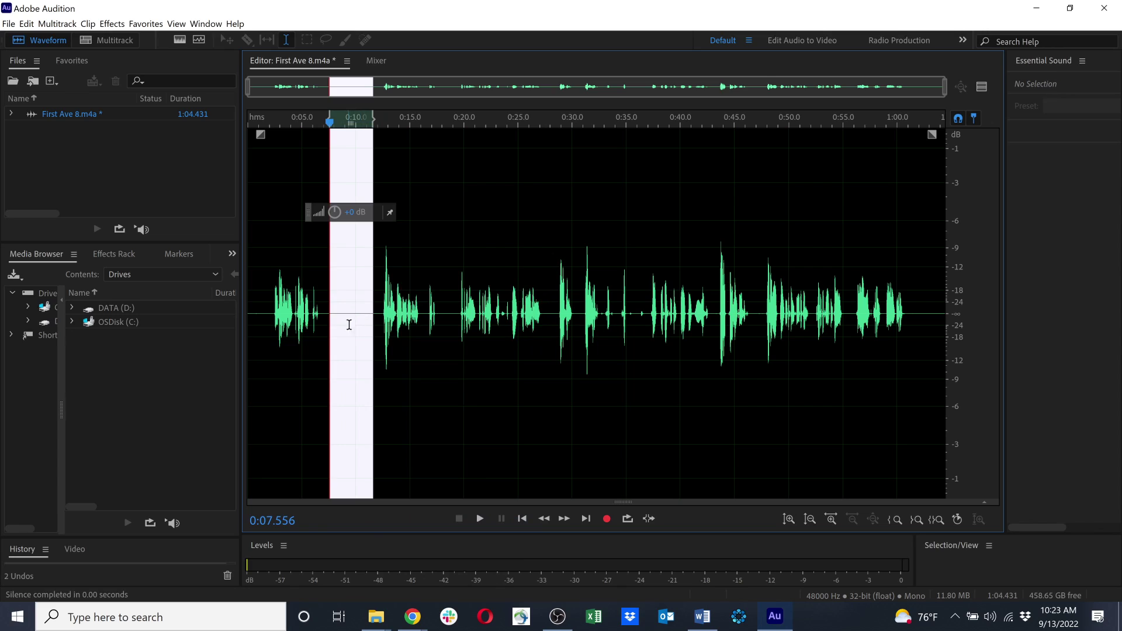
# Step: Play the recording from the start to about 0:07 to check the speech and the start of the silenced gap
pyautogui.moveTo(645, 313); pyautogui.dragTo(626, 312)
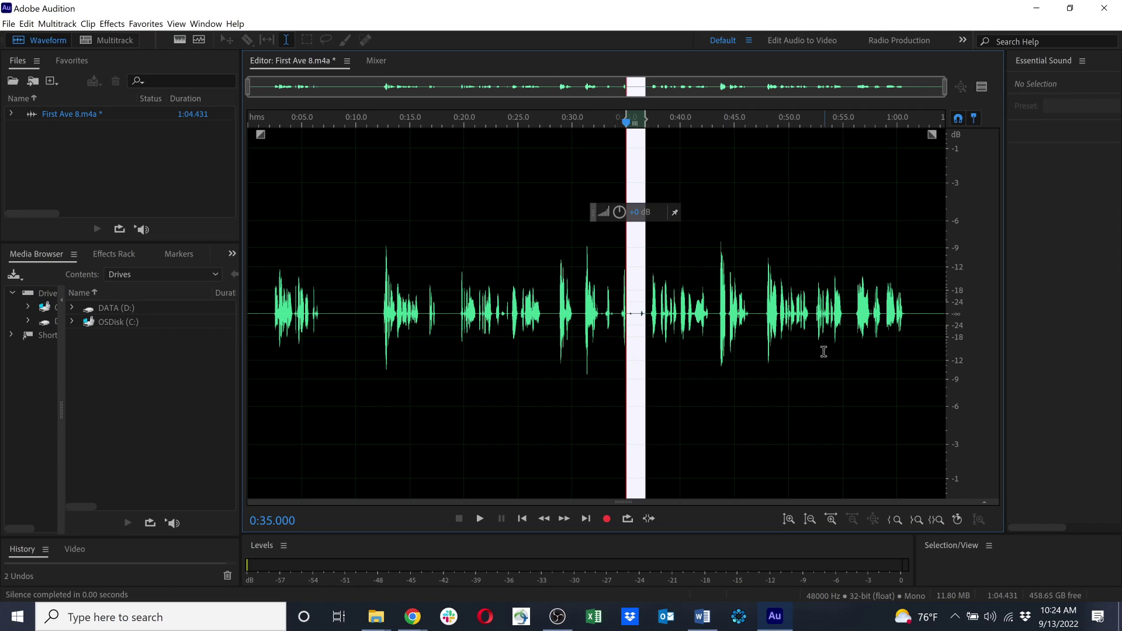
pyautogui.click(710, 376)
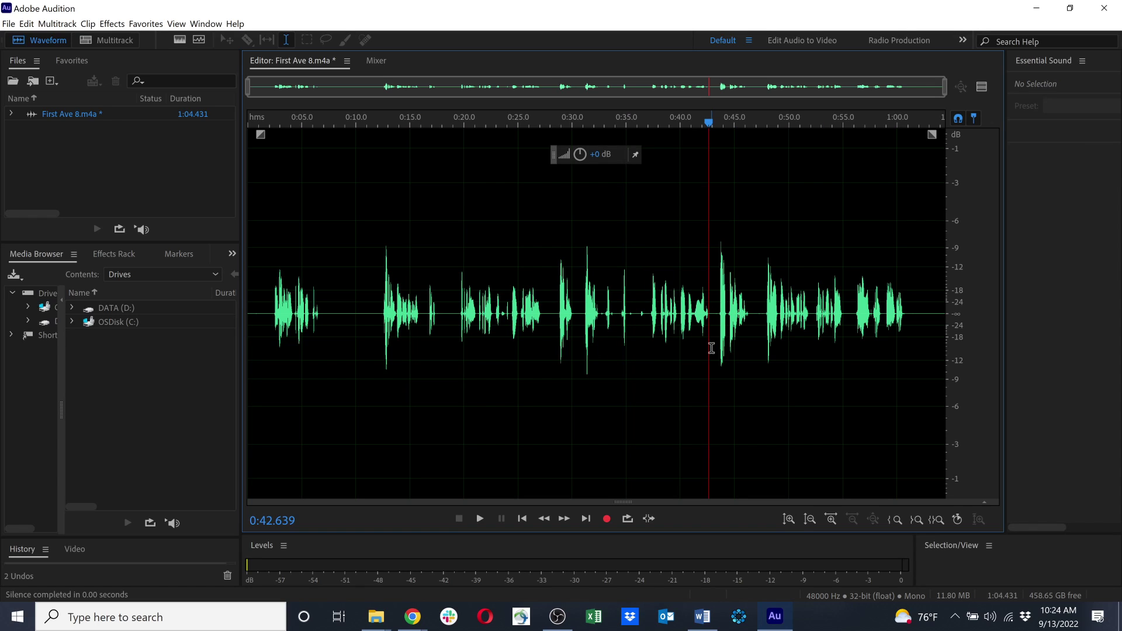
pyautogui.moveTo(708, 121); pyautogui.dragTo(235, 132)
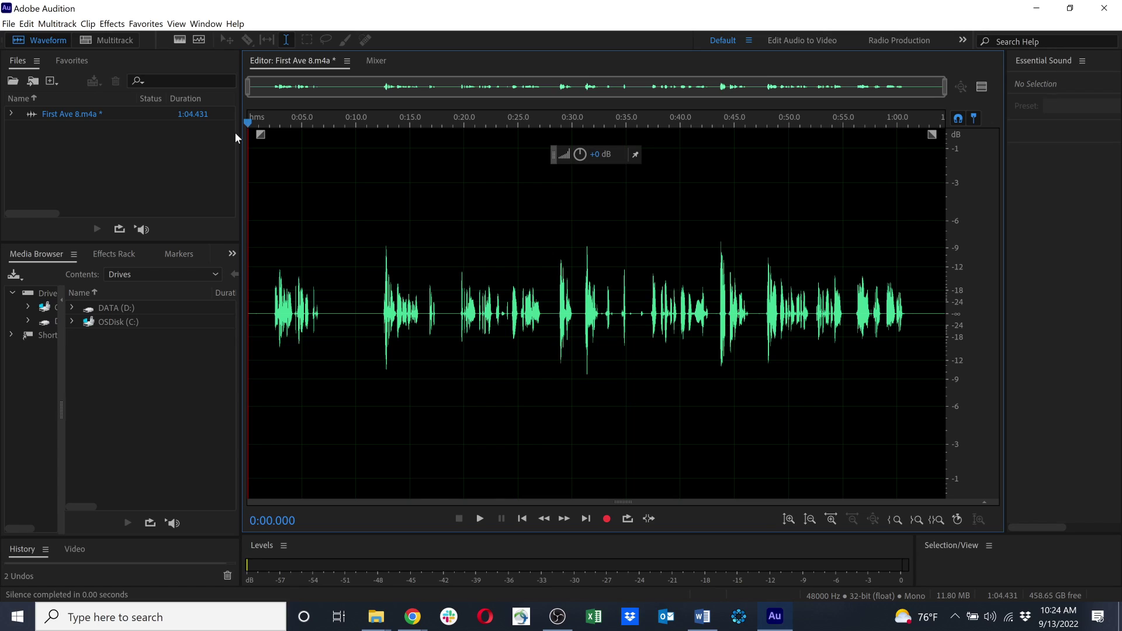
pyautogui.press('space')
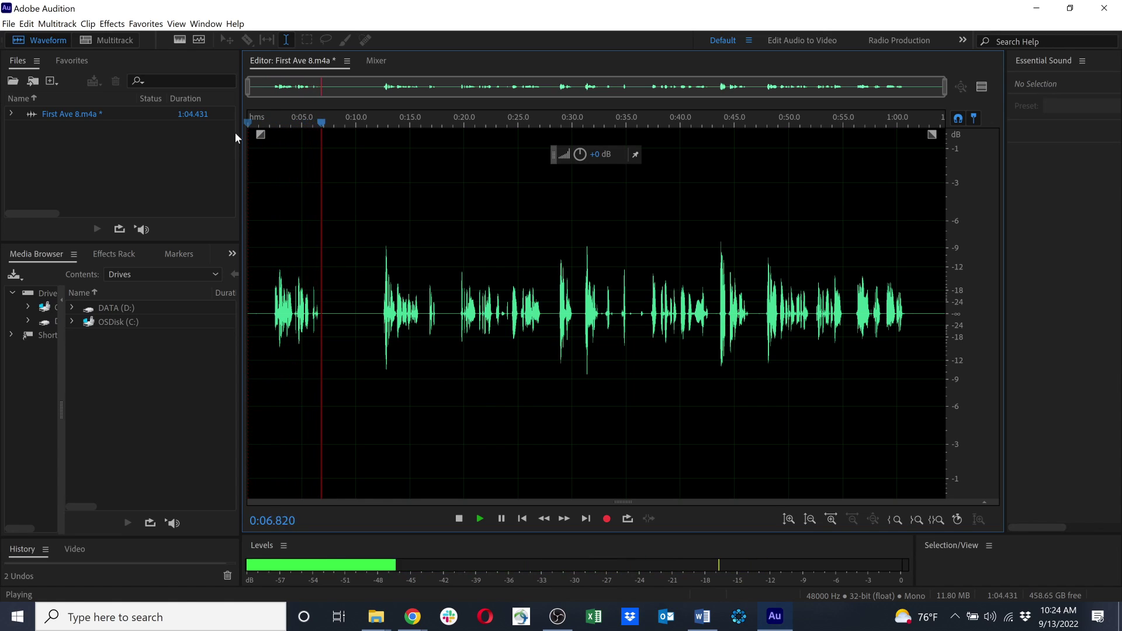
pyautogui.press('space')
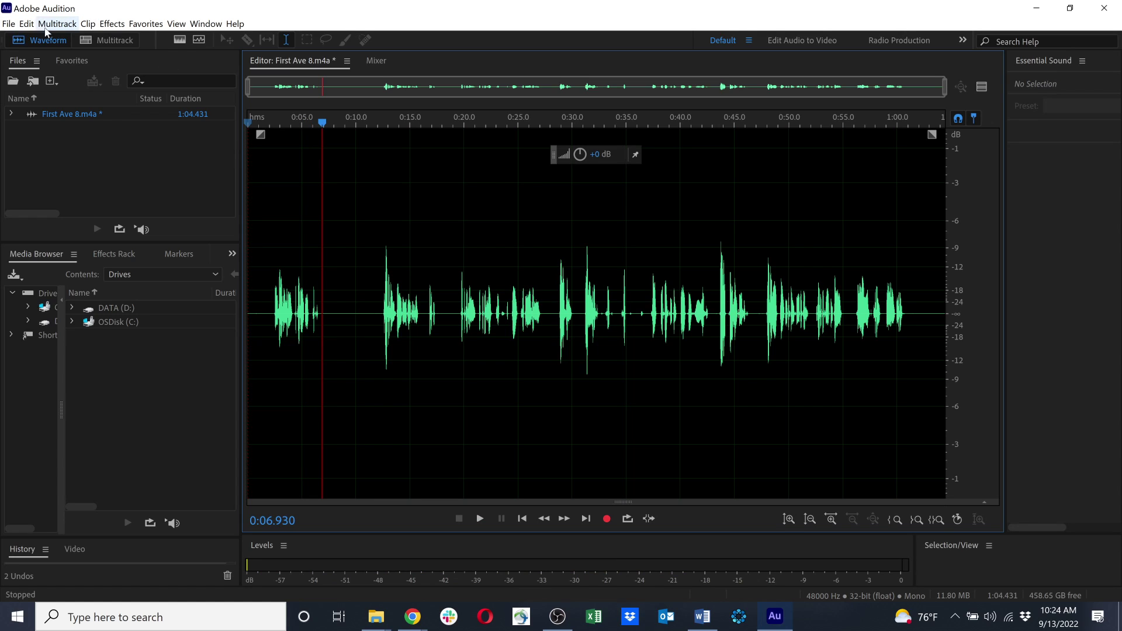
# Step: Save the cleaned recording as First Ave 8 v2.wav in Wave PCM format in the existing tutorial folder, without overwriting First Ave 8.wav
pyautogui.click(11, 24)
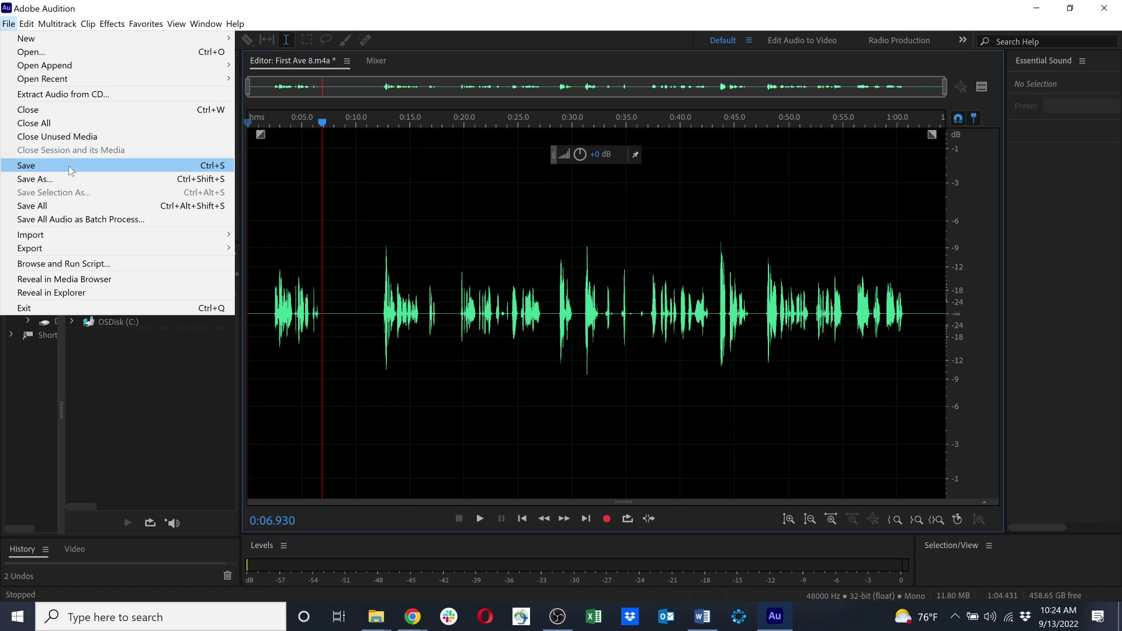
pyautogui.click(69, 169)
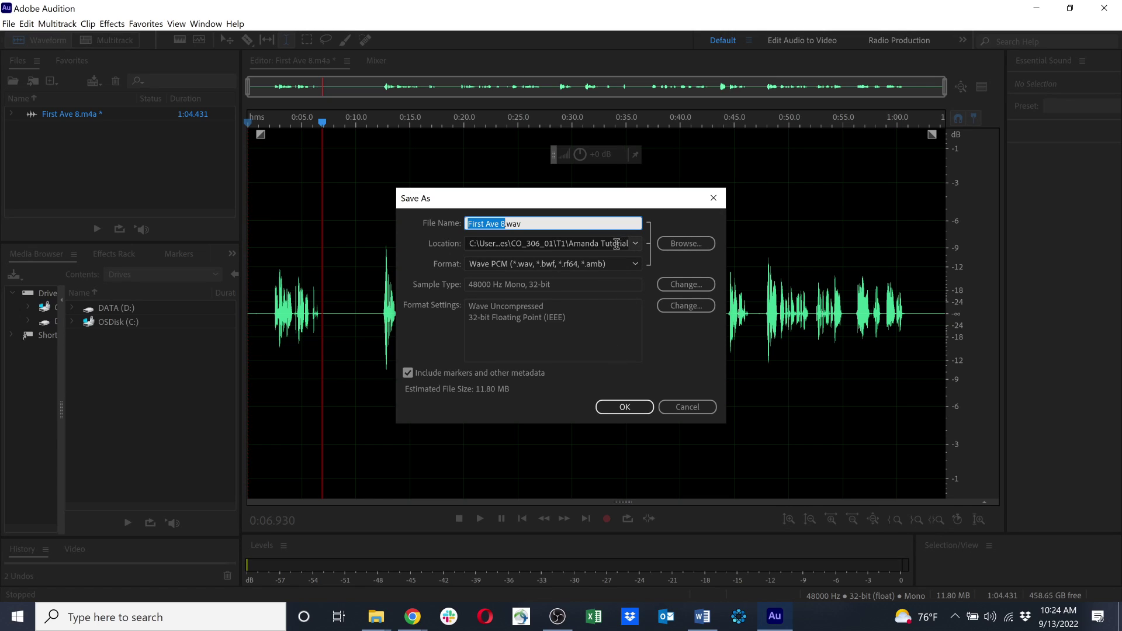
pyautogui.click(593, 238)
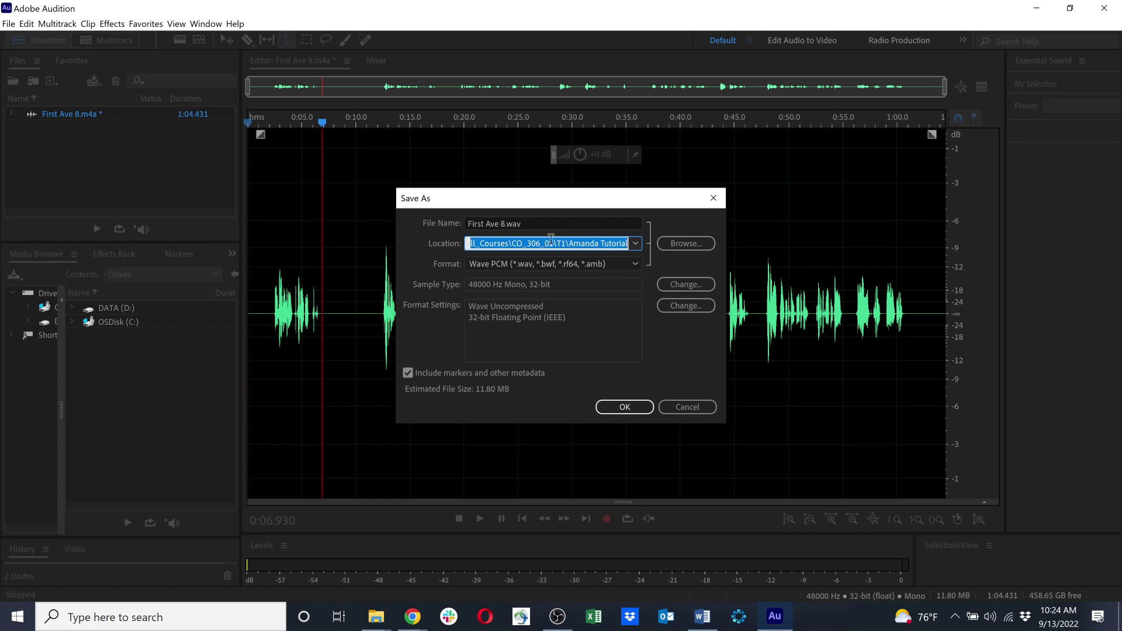
pyautogui.click(684, 243)
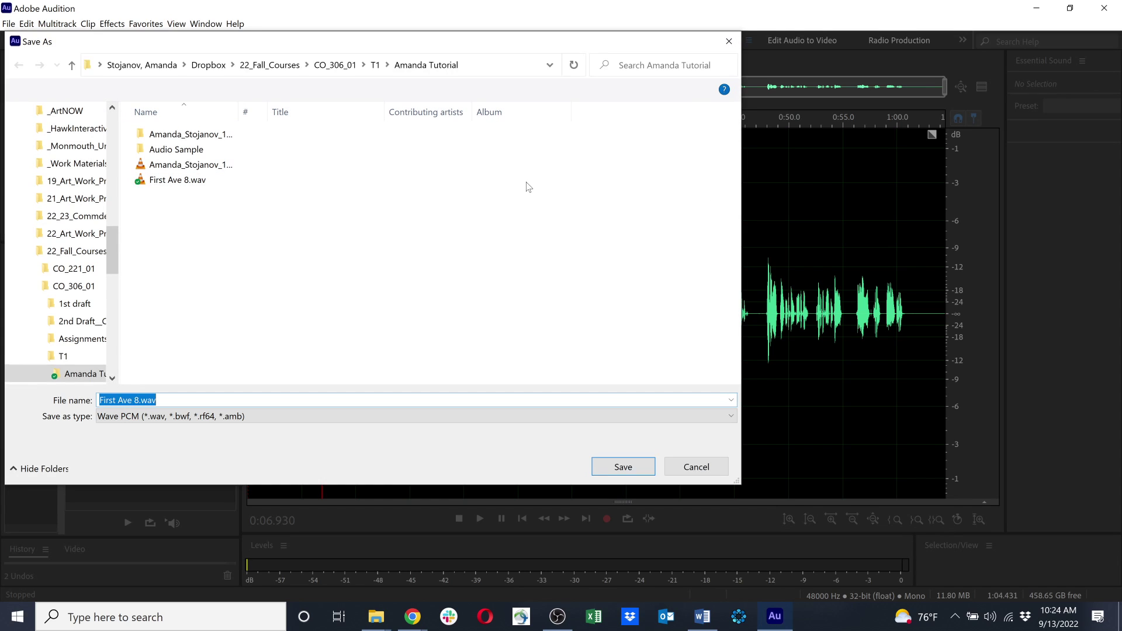
pyautogui.click(721, 45)
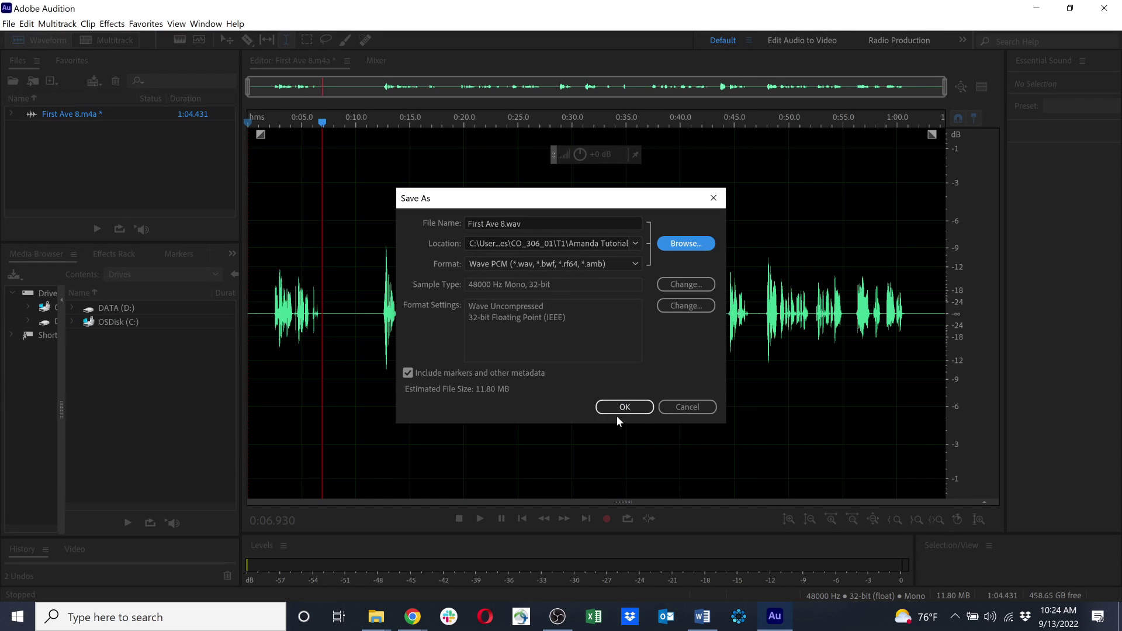
pyautogui.click(682, 243)
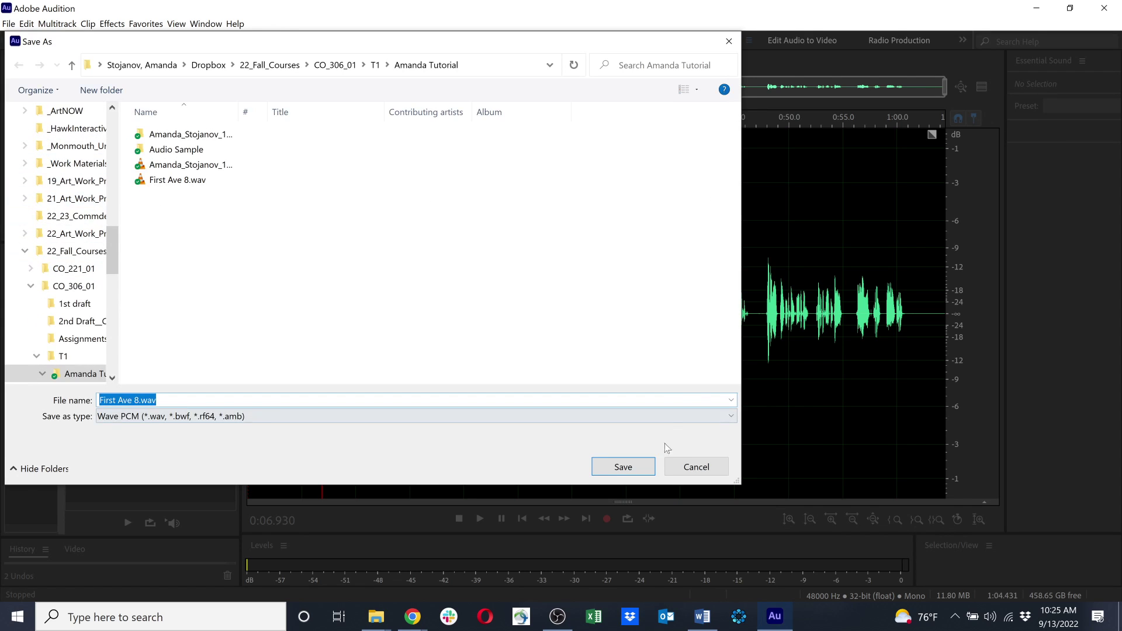
pyautogui.click(686, 467)
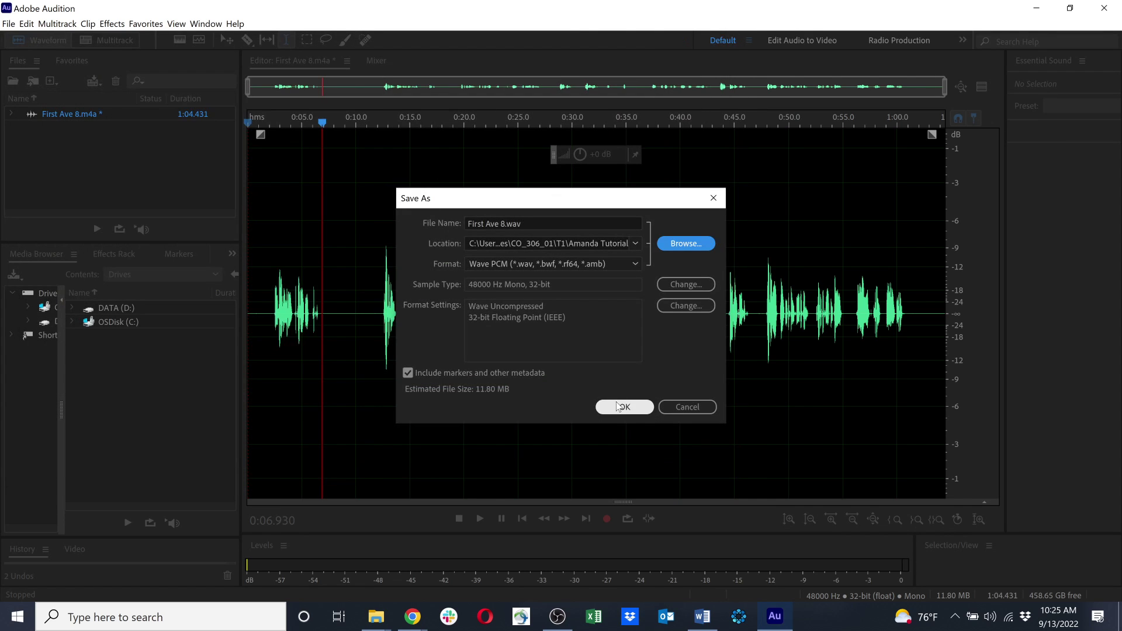
pyautogui.click(617, 404)
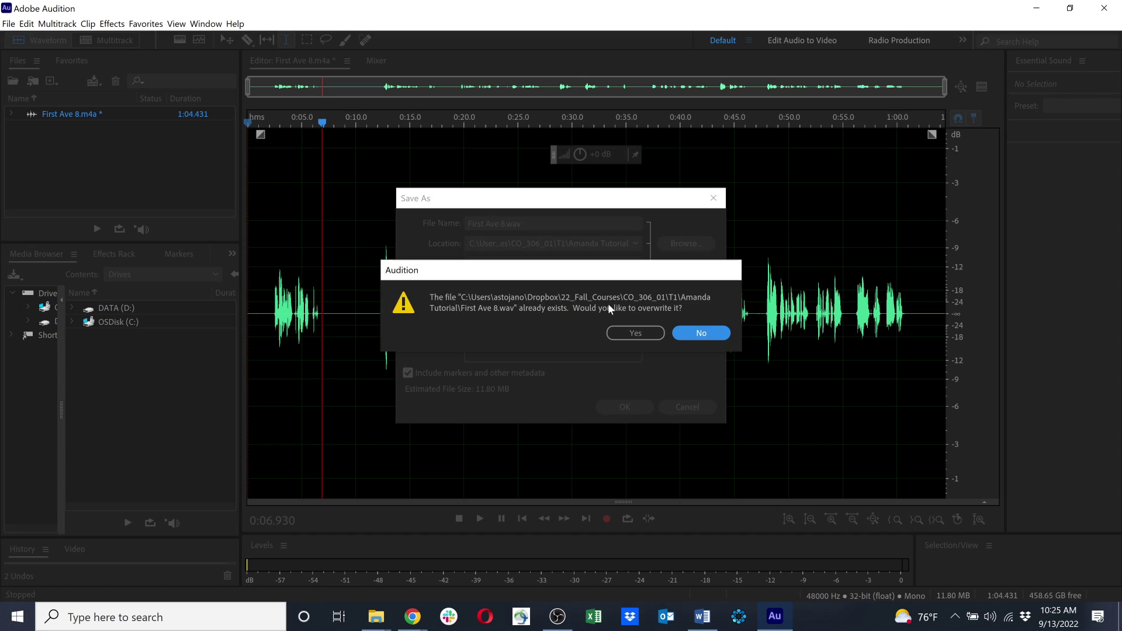
pyautogui.click(689, 331)
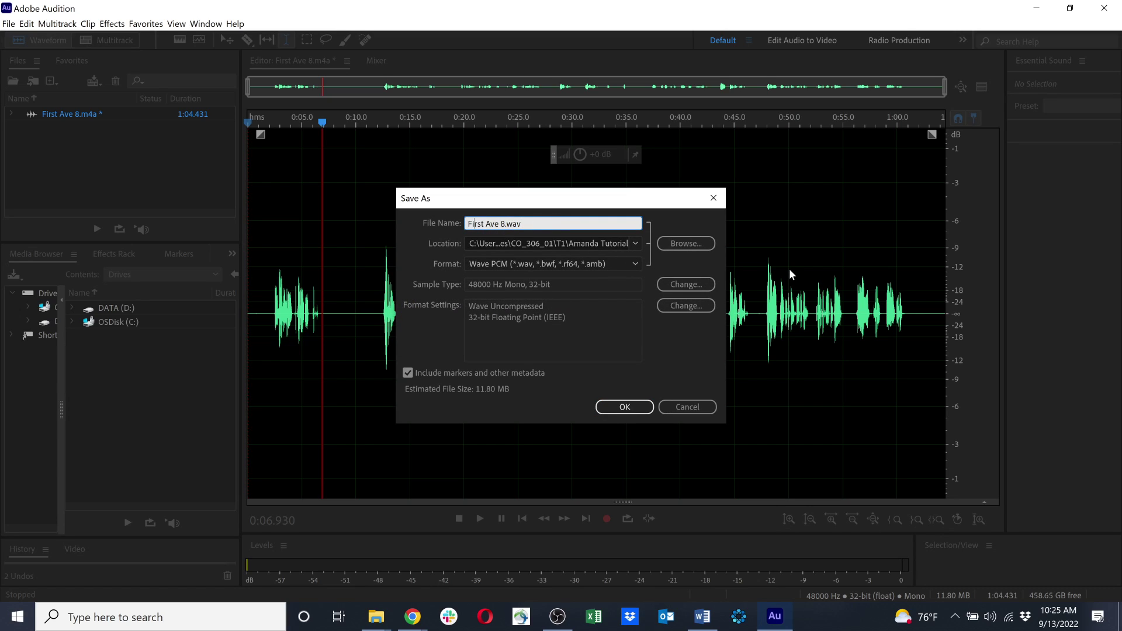
pyautogui.write('v2.wav')
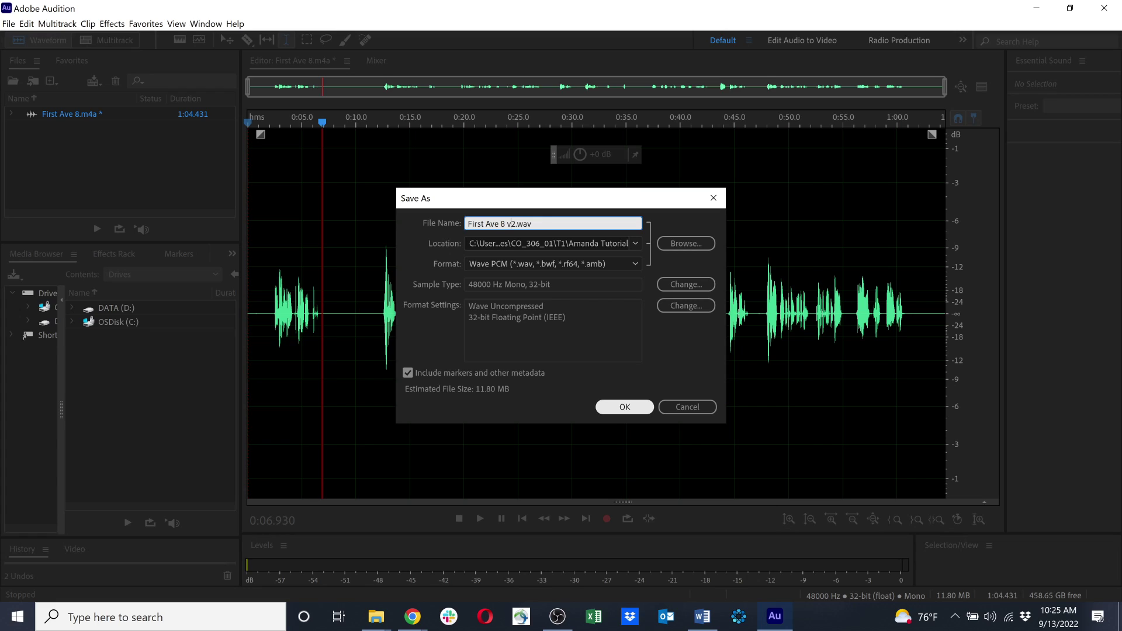
pyautogui.click(620, 408)
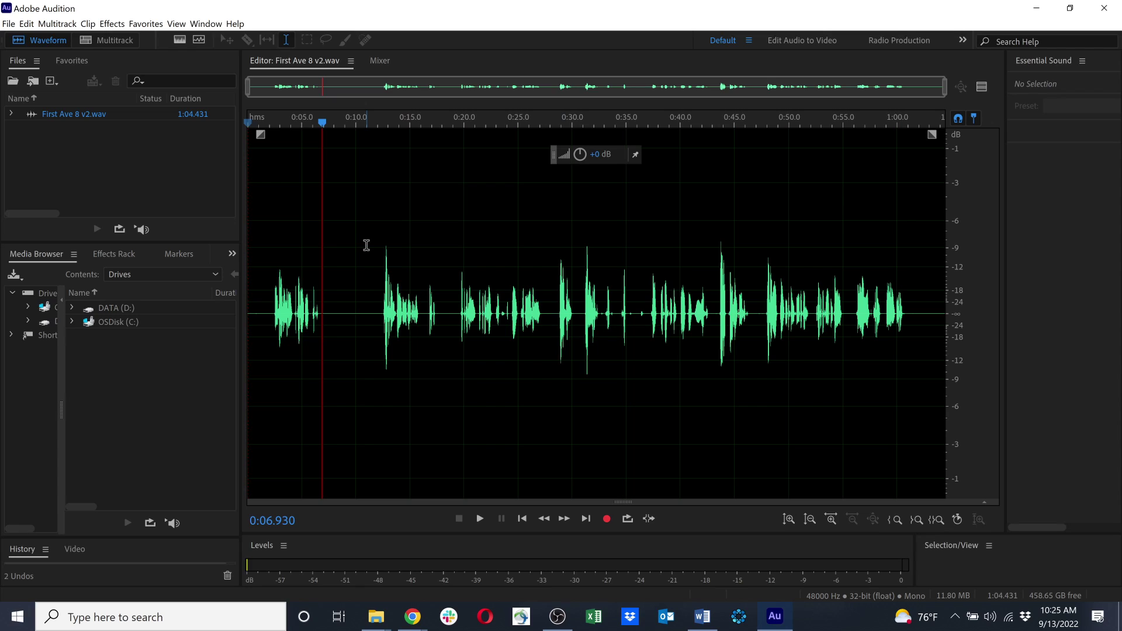
# Step: Normalize the entire waveform to -3.0 dB
pyautogui.hotkey('ctrl', 'a')
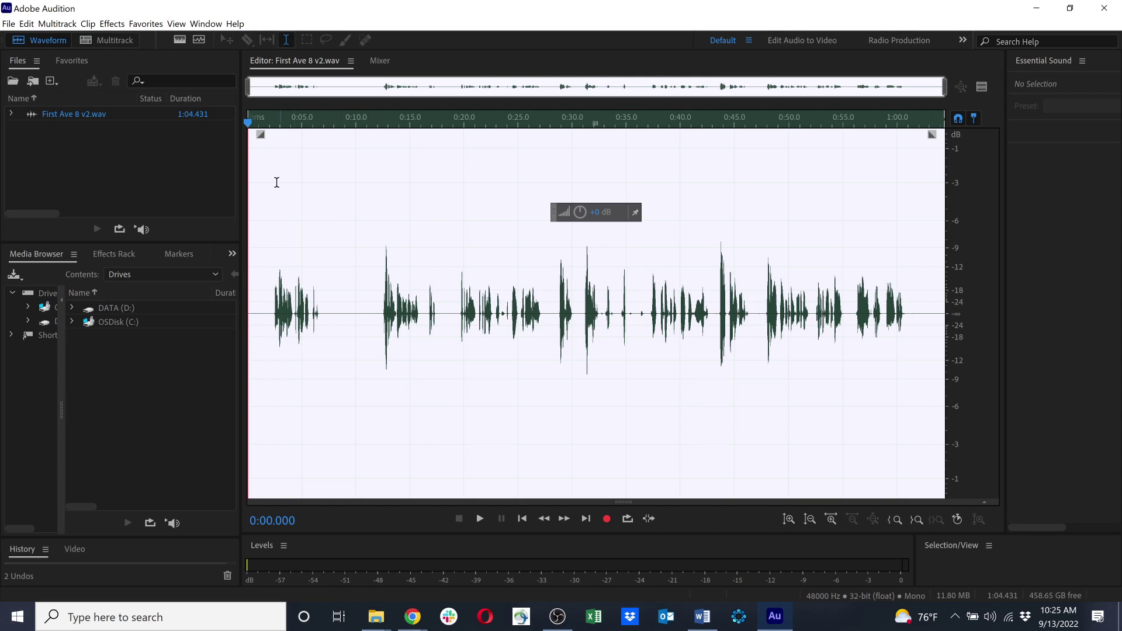
pyautogui.click(109, 24)
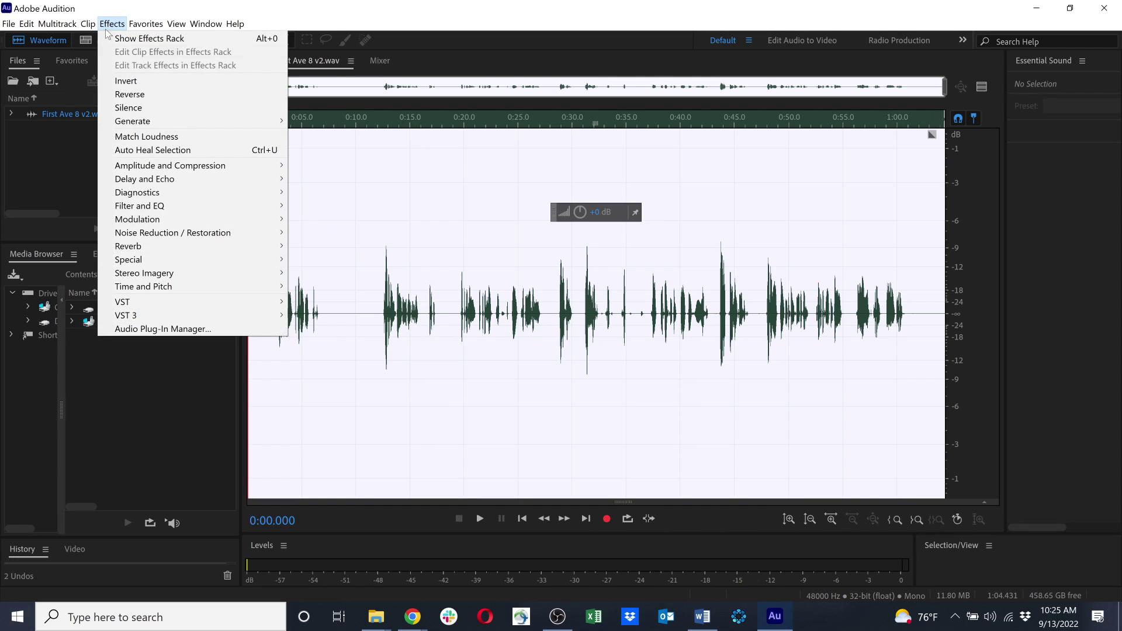
pyautogui.moveTo(181, 166)
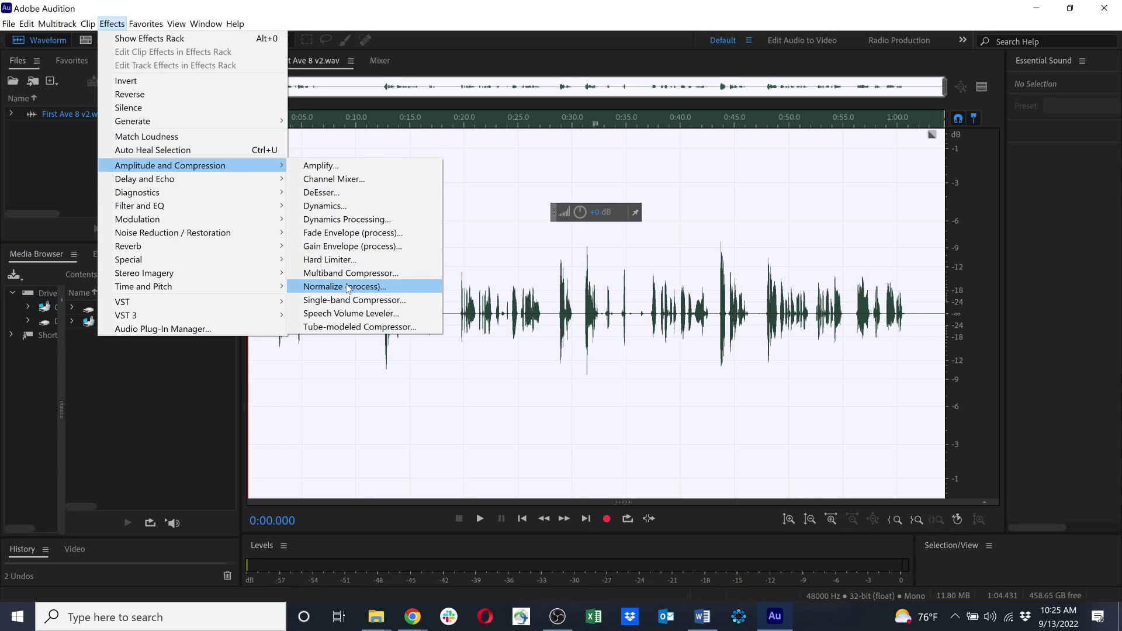
pyautogui.click(349, 288)
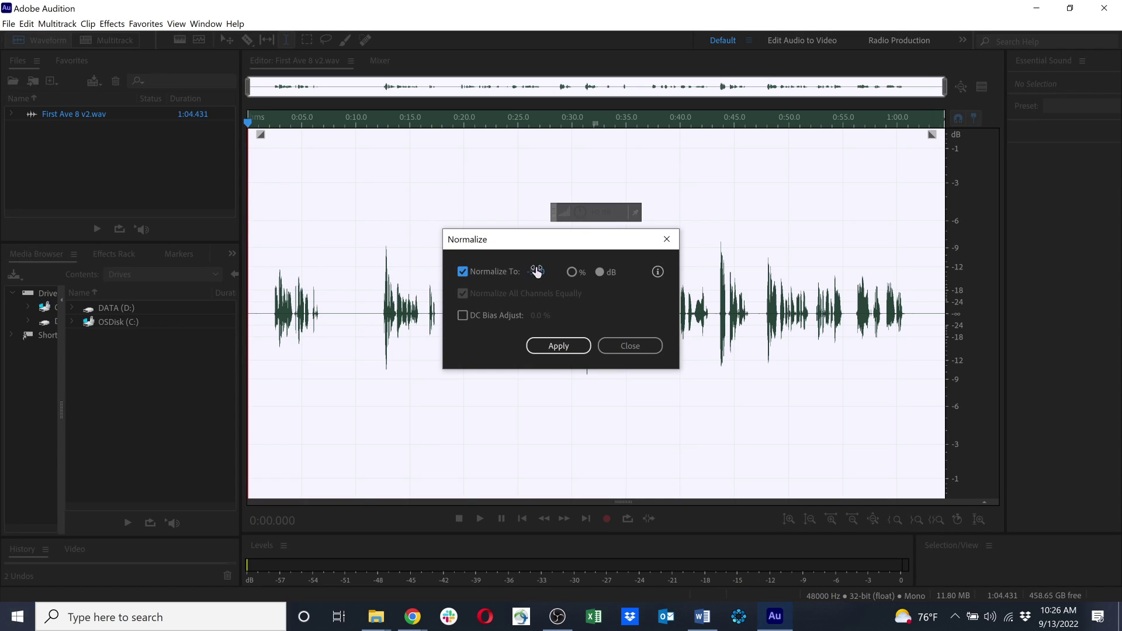
pyautogui.click(572, 272)
pyautogui.click(541, 271)
pyautogui.write('100')
pyautogui.press('Tab')
pyautogui.click(600, 272)
pyautogui.click(537, 272)
pyautogui.write('-3.0')
pyautogui.press('Tab')
pyautogui.click(548, 346)
# Step: Play the normalized recording from the start to about 0:07 and save the file
pyautogui.click(272, 133)
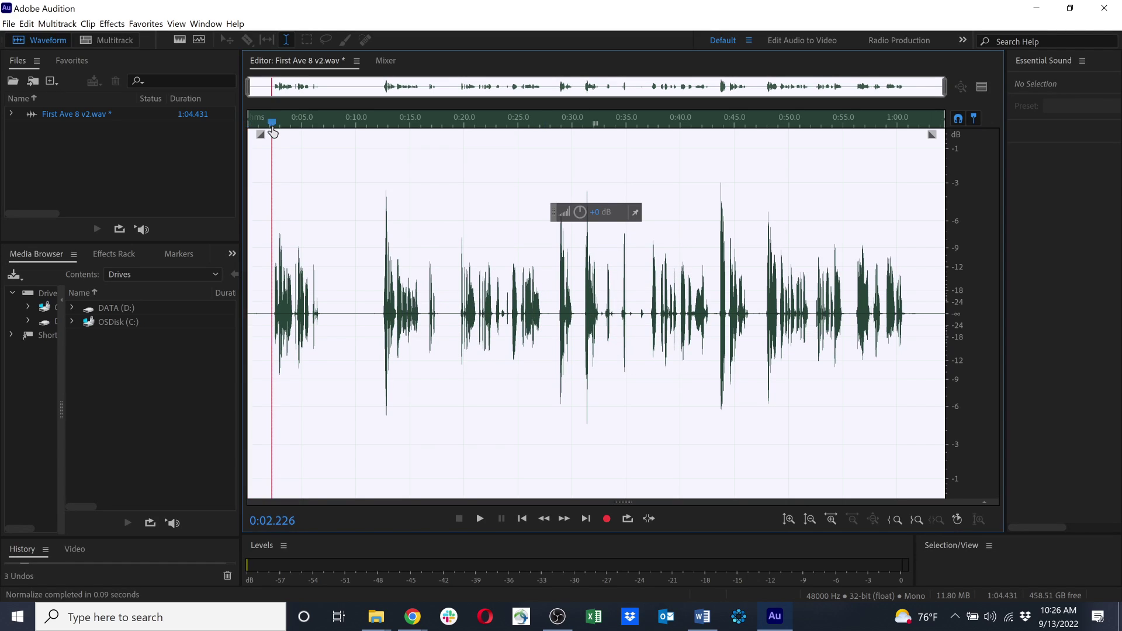
pyautogui.moveTo(272, 121); pyautogui.dragTo(249, 117)
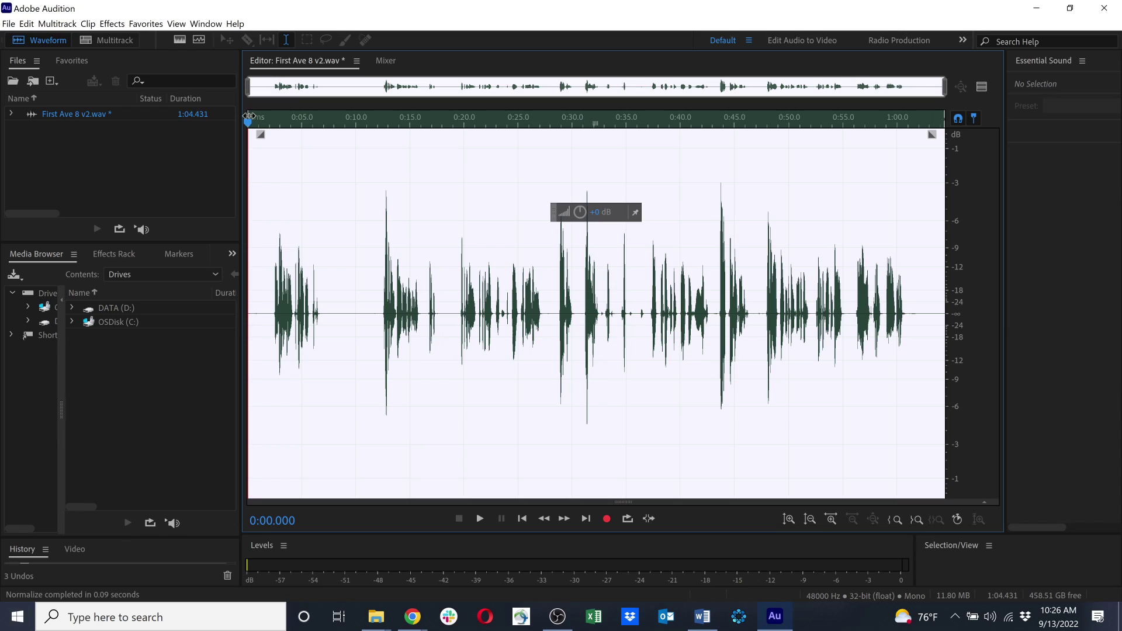
pyautogui.press('space')
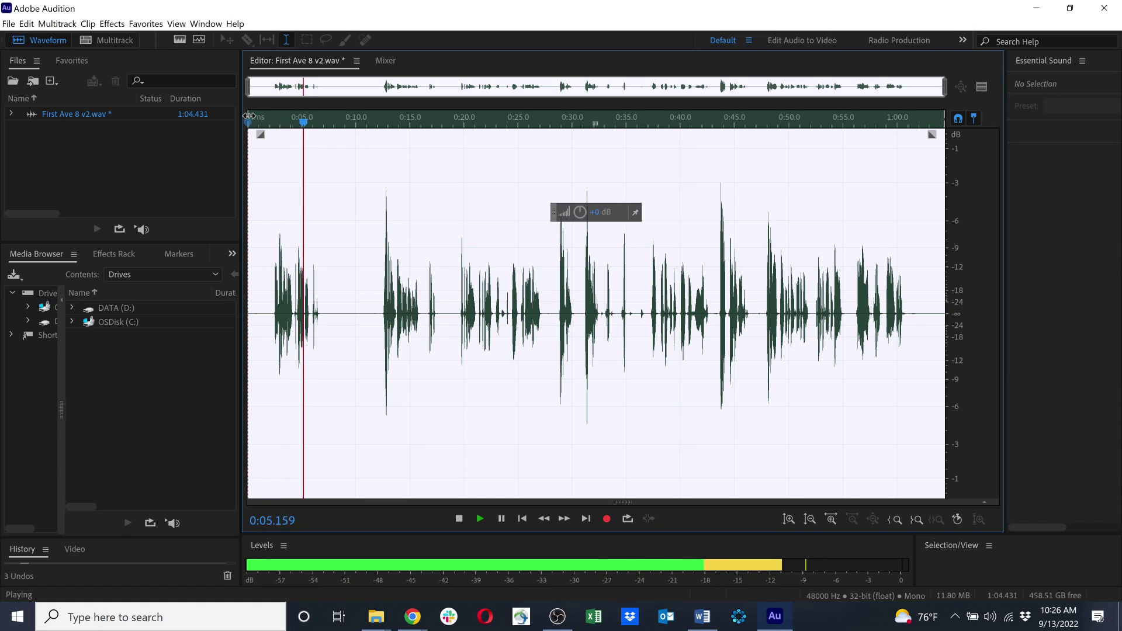
pyautogui.press('space')
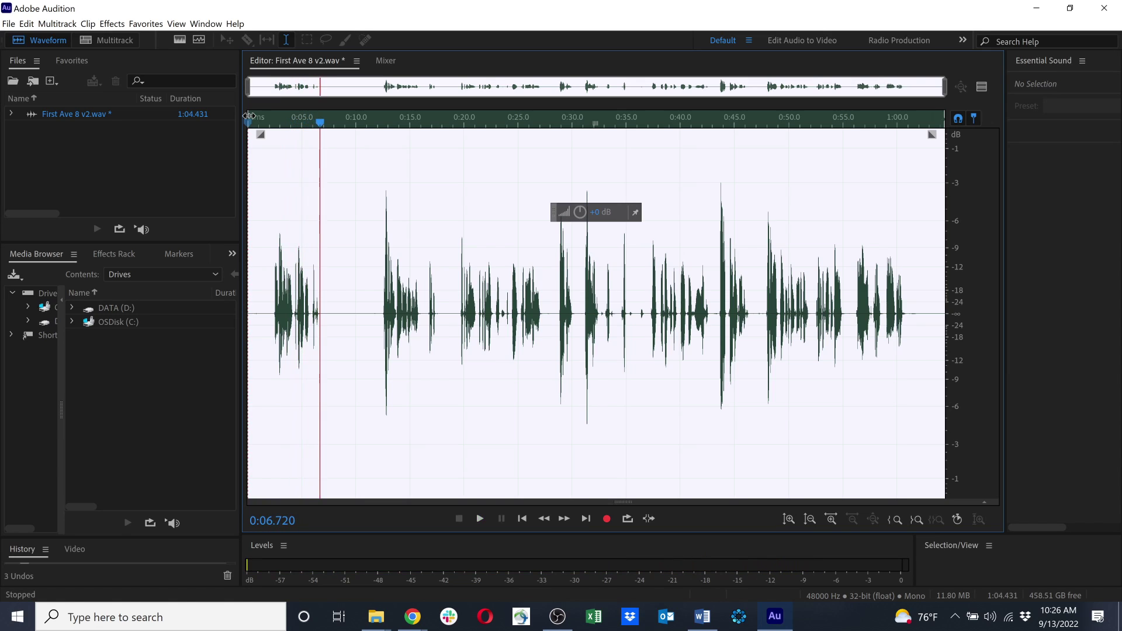
pyautogui.click(8, 23)
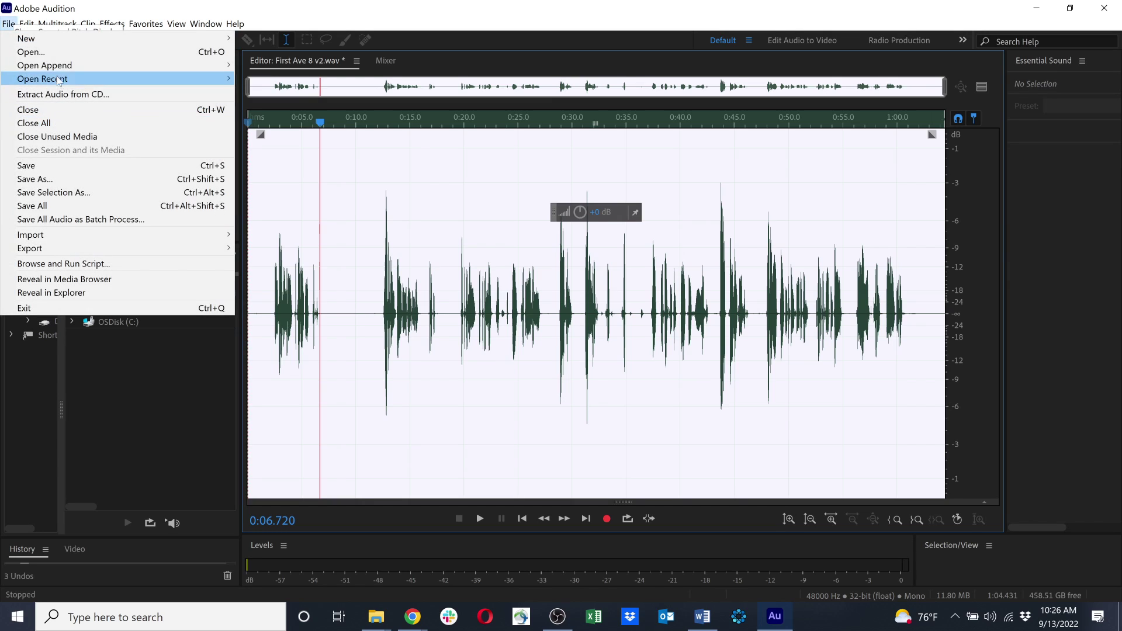
pyautogui.click(55, 165)
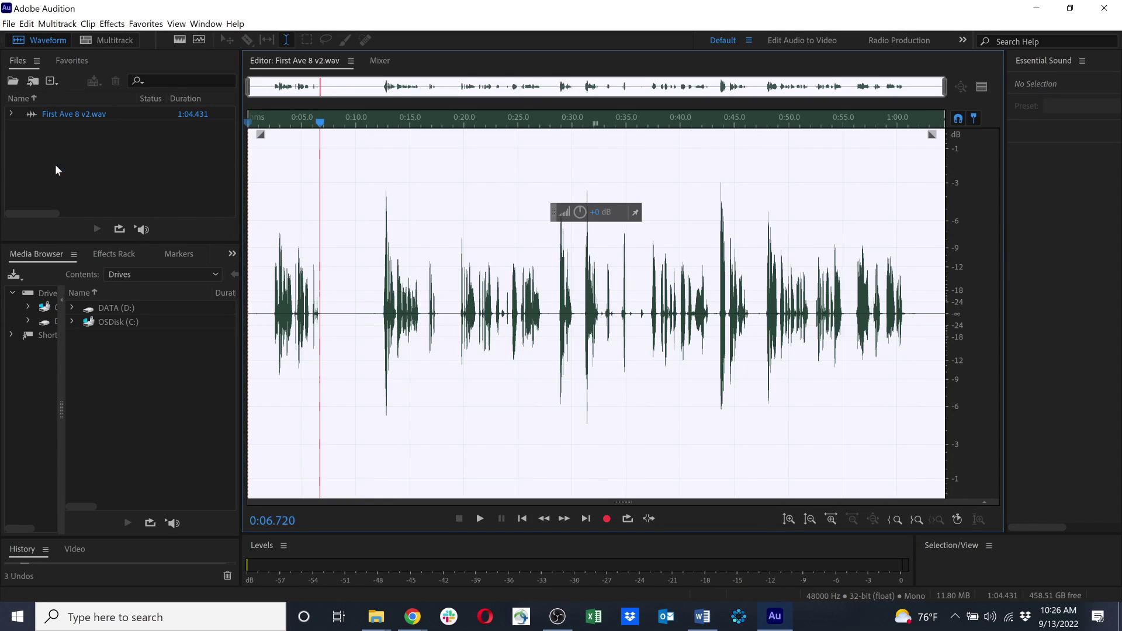
# Step: Start a new multitrack session named with the author's first name followed by _Tutorial_v2_reading, keeping the existing folder location
pyautogui.click(106, 39)
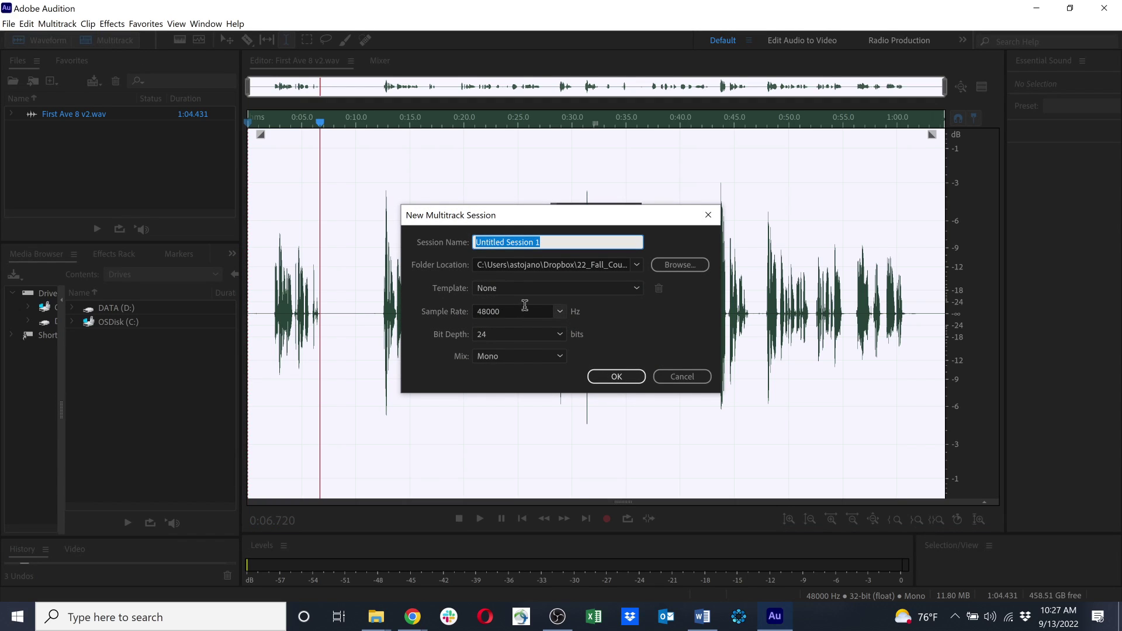
pyautogui.write('Ama')
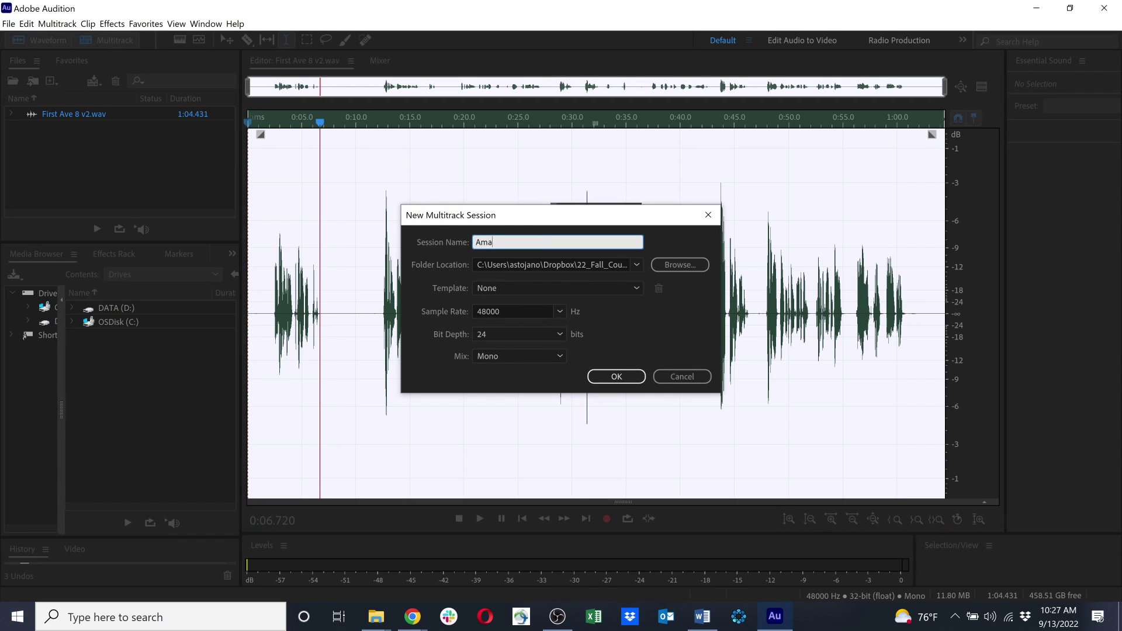
pyautogui.write('nda_Tutorial')
pyautogui.write('v2')
pyautogui.write('reading')
pyautogui.click(636, 266)
pyautogui.click(539, 311)
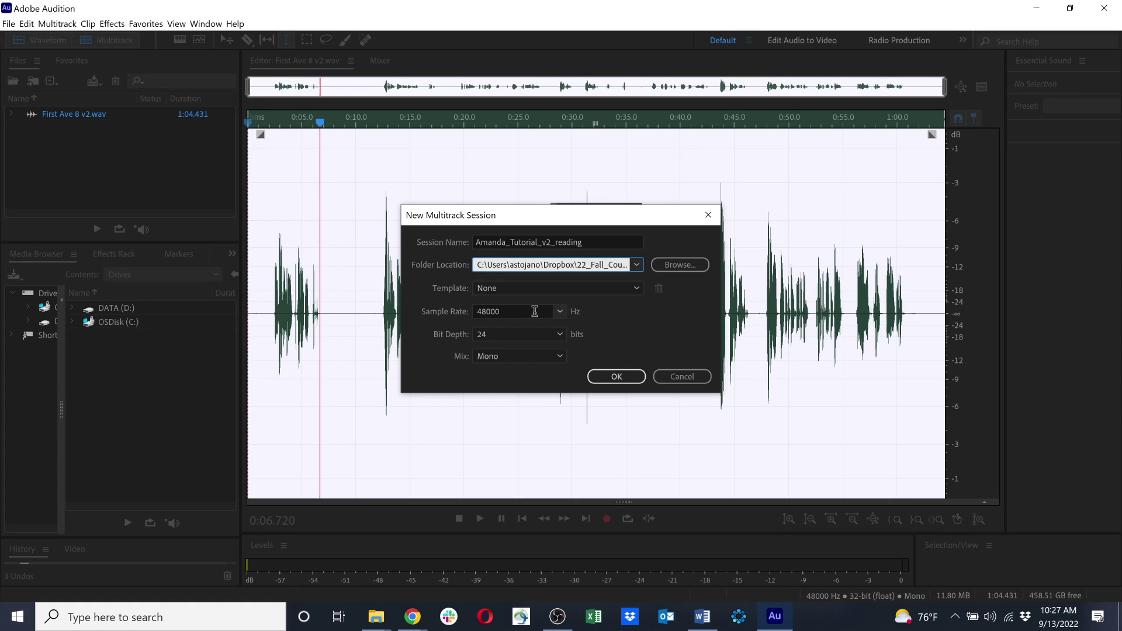
# Step: Set the session's sample rate to 44100 Hz, keep 24-bit depth and the Mono mix, and create the session
pyautogui.doubleClick(511, 313)
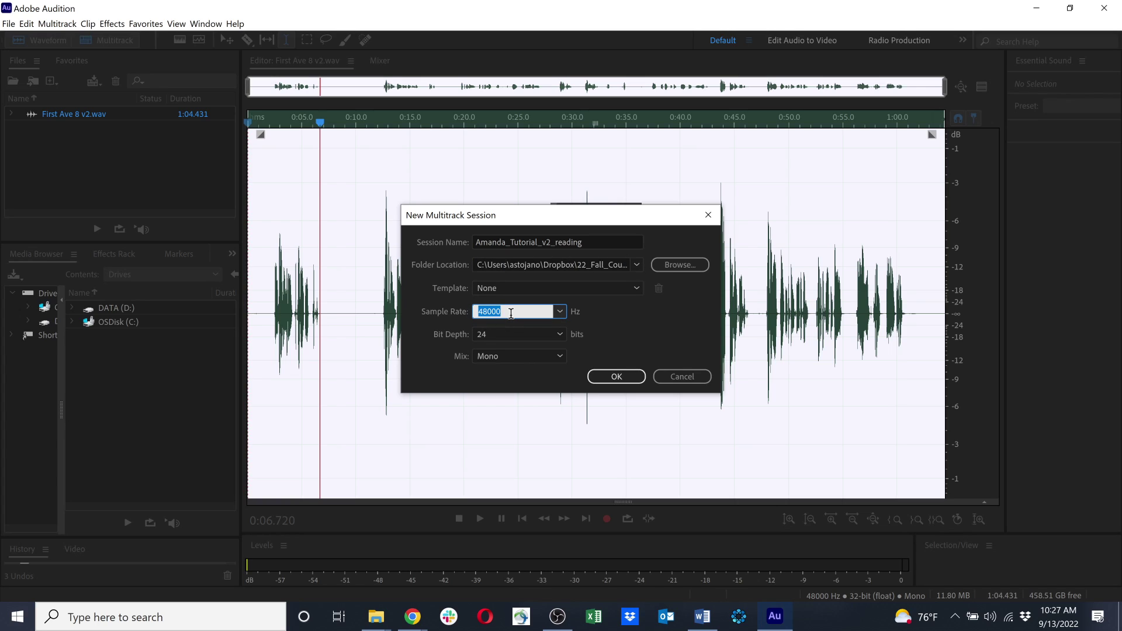
pyautogui.click(560, 311)
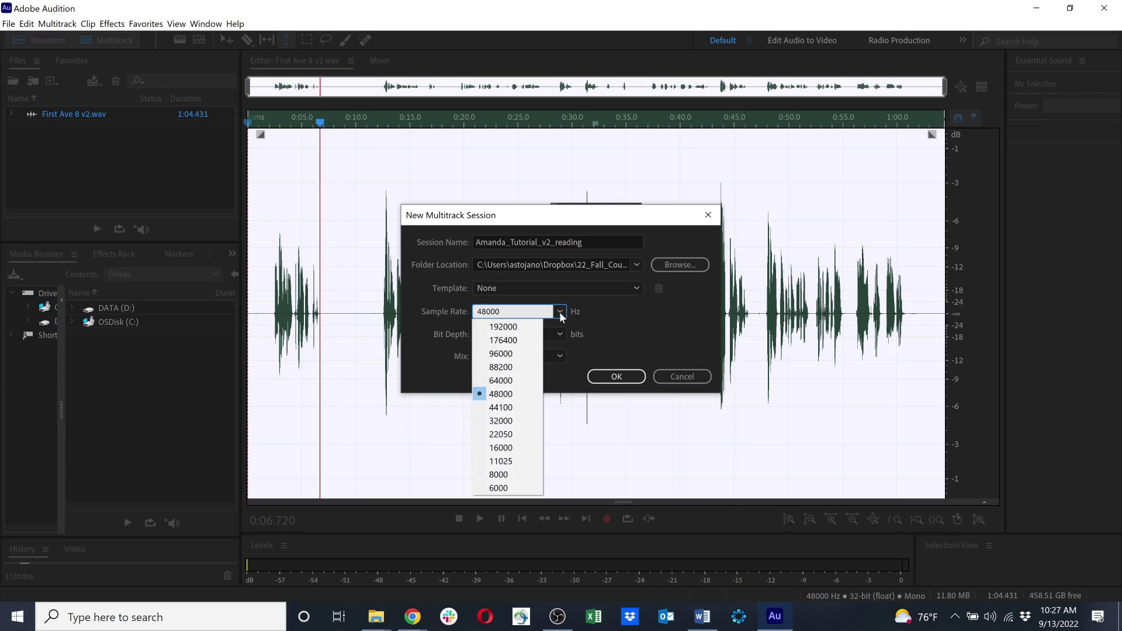
pyautogui.click(506, 407)
pyautogui.click(514, 336)
pyautogui.click(515, 335)
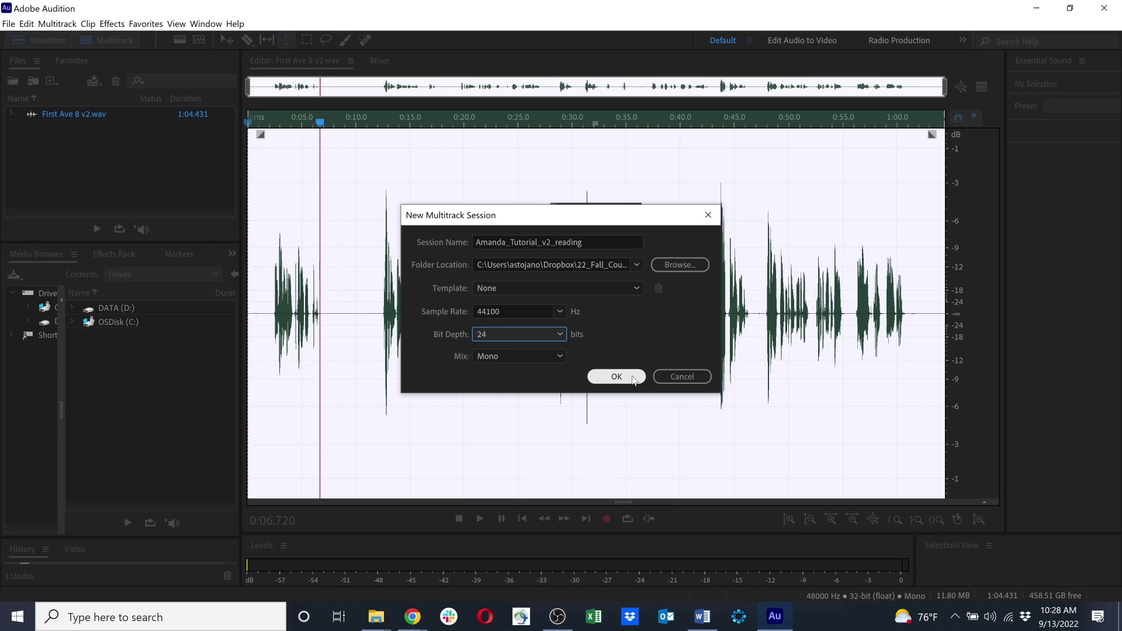
pyautogui.click(633, 380)
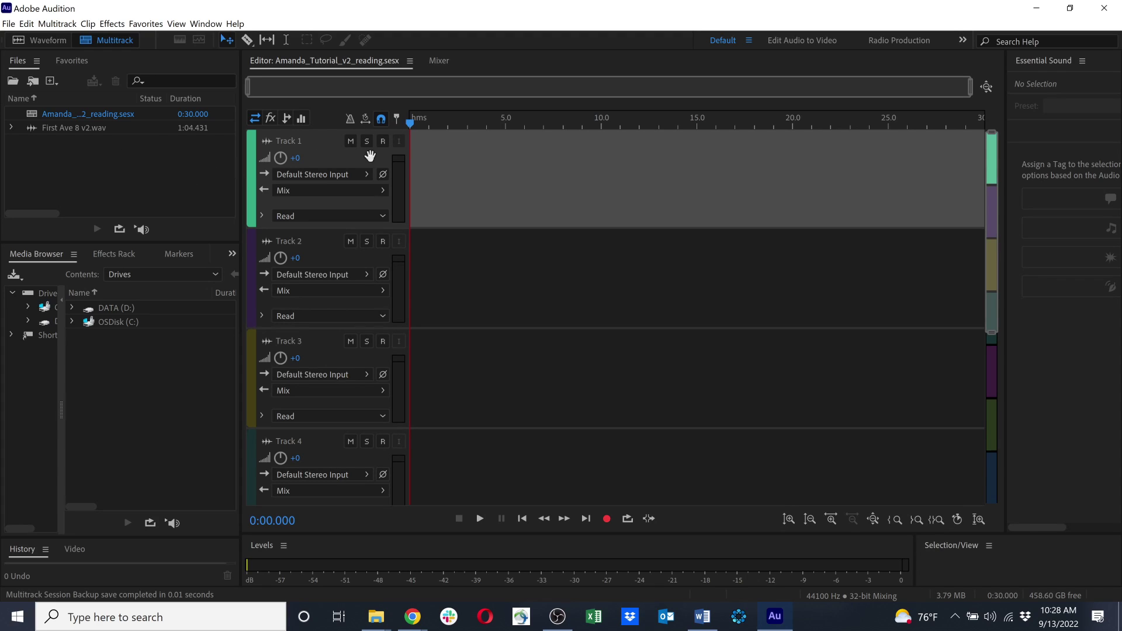
# Step: Insert all of First Ave 8 v2.wav into the new session at about 0:09, accept the sample-rate conversion, and return the playhead to the start
pyautogui.moveTo(409, 125); pyautogui.dragTo(734, 146)
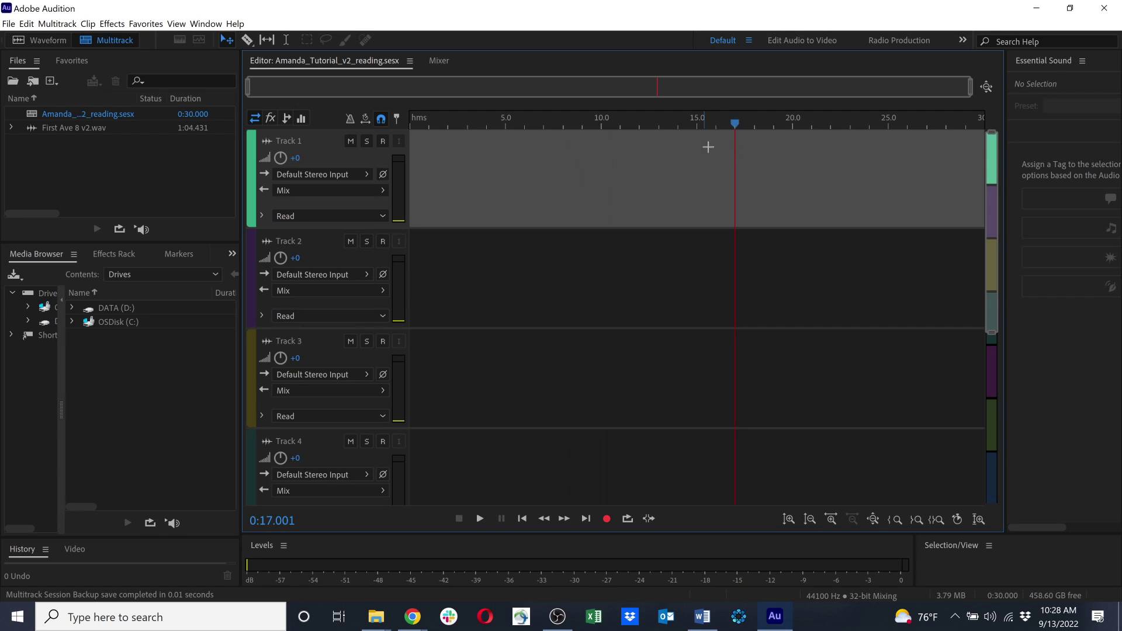
pyautogui.moveTo(735, 121); pyautogui.dragTo(588, 106)
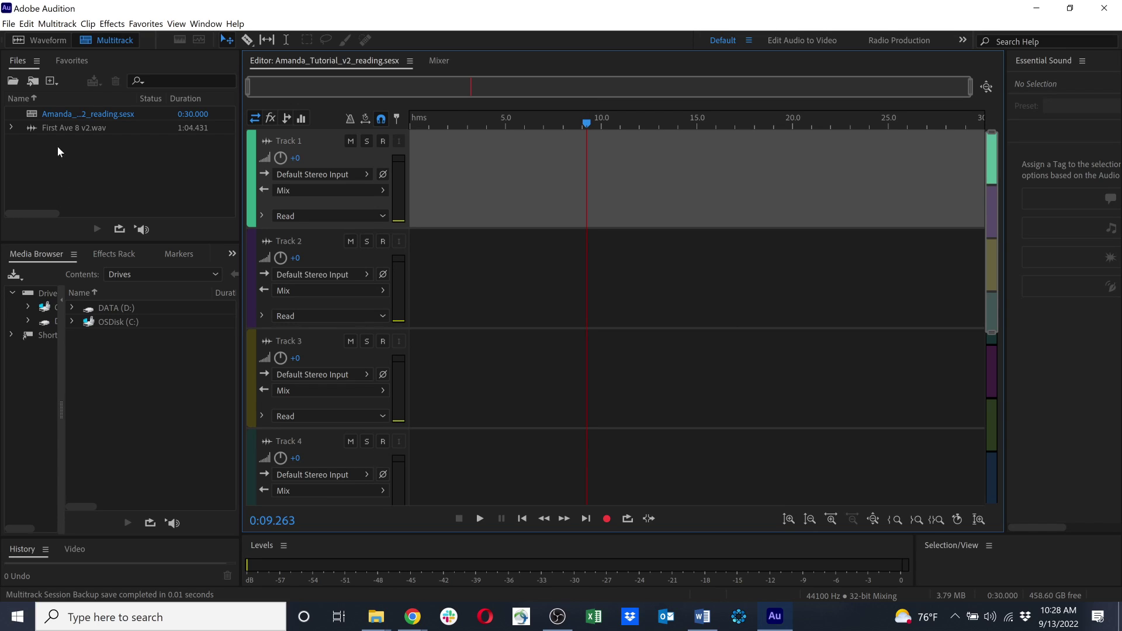
pyautogui.doubleClick(69, 125)
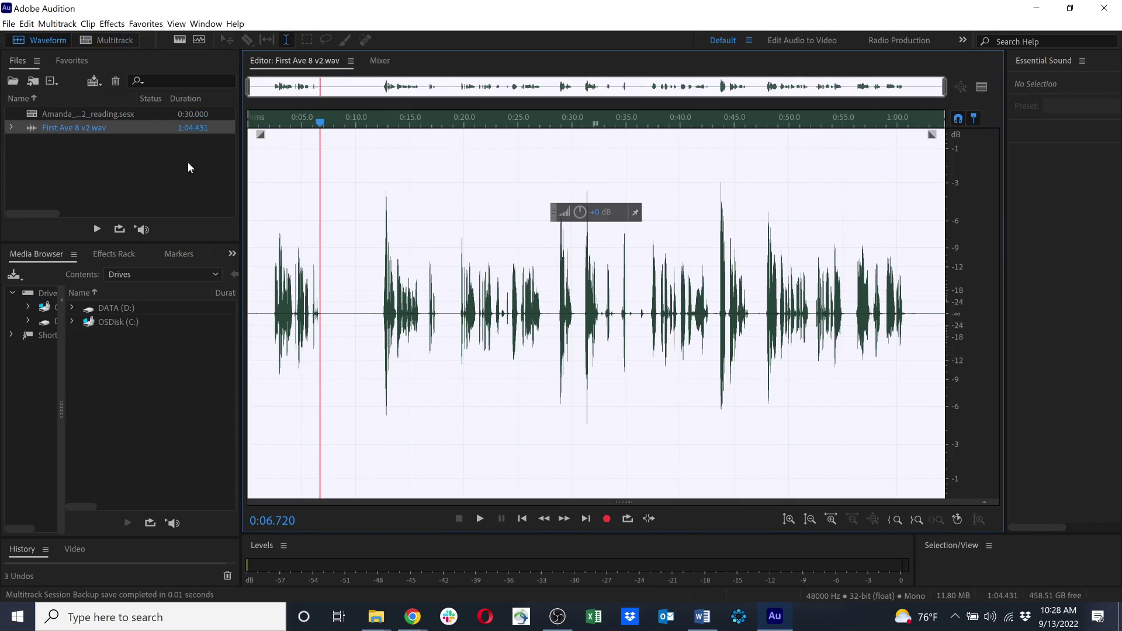
pyautogui.hotkey('ctrl', 'a')
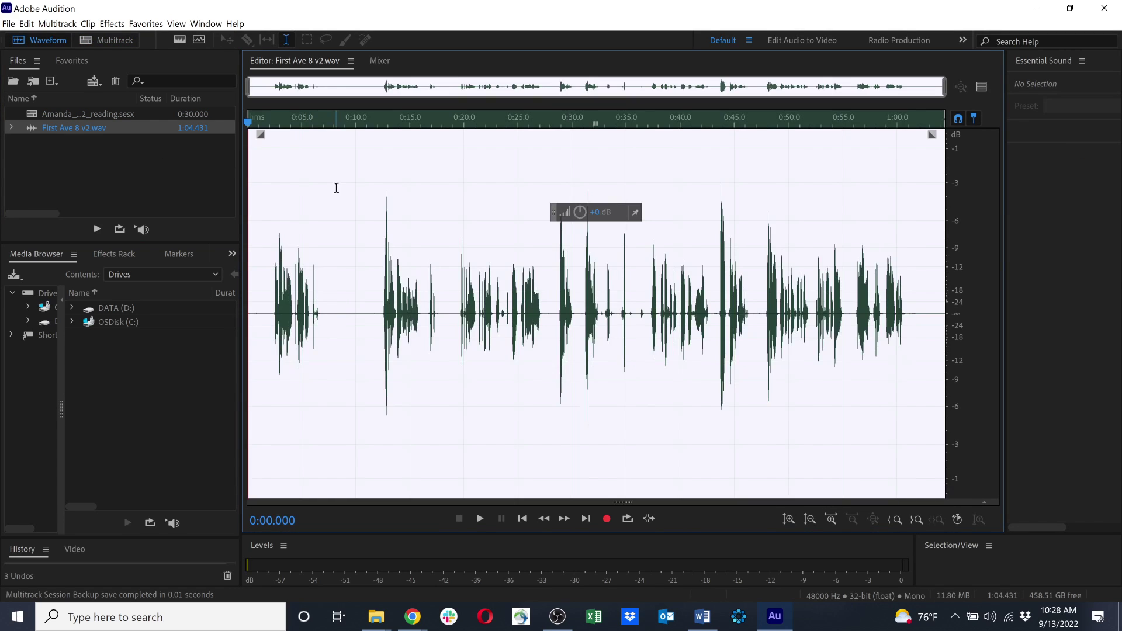
pyautogui.rightClick(368, 266)
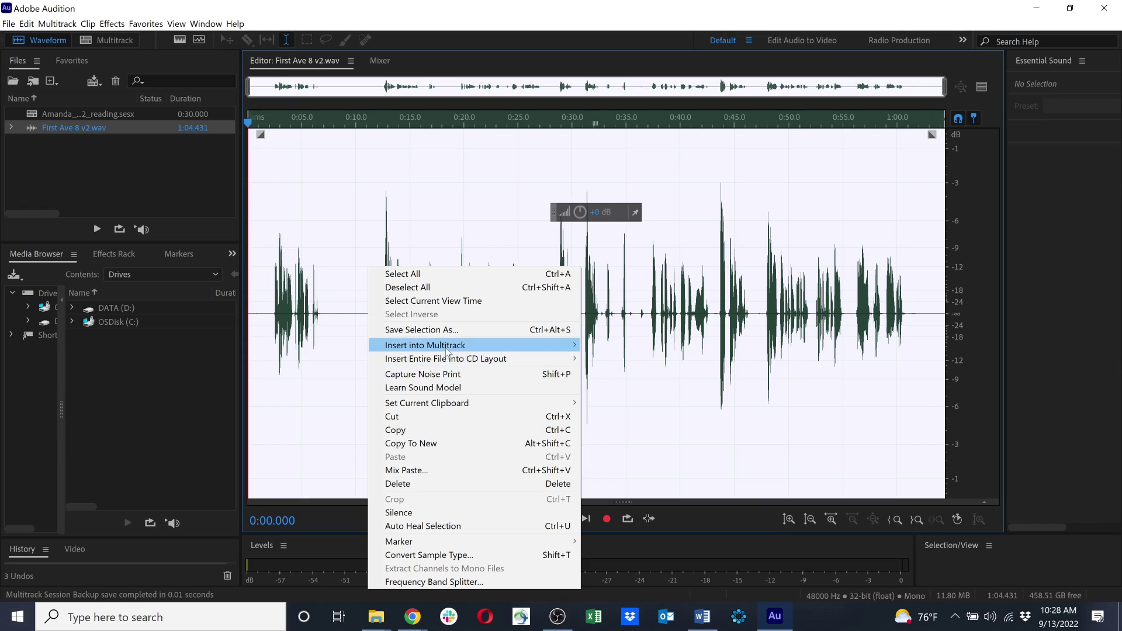
pyautogui.moveTo(448, 346)
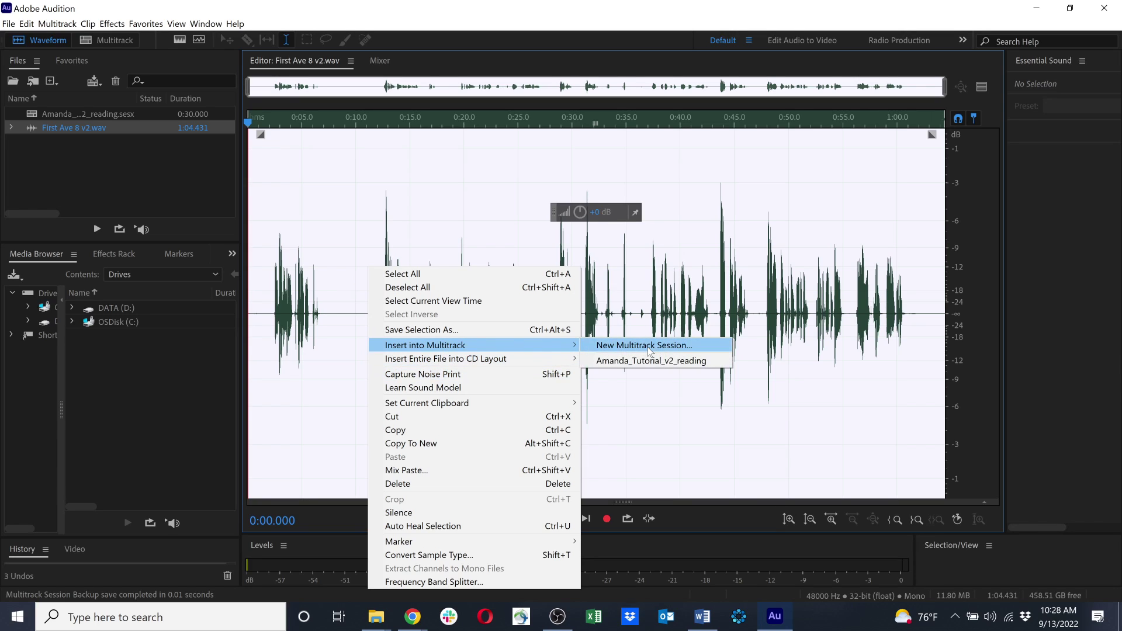
pyautogui.moveTo(563, 346)
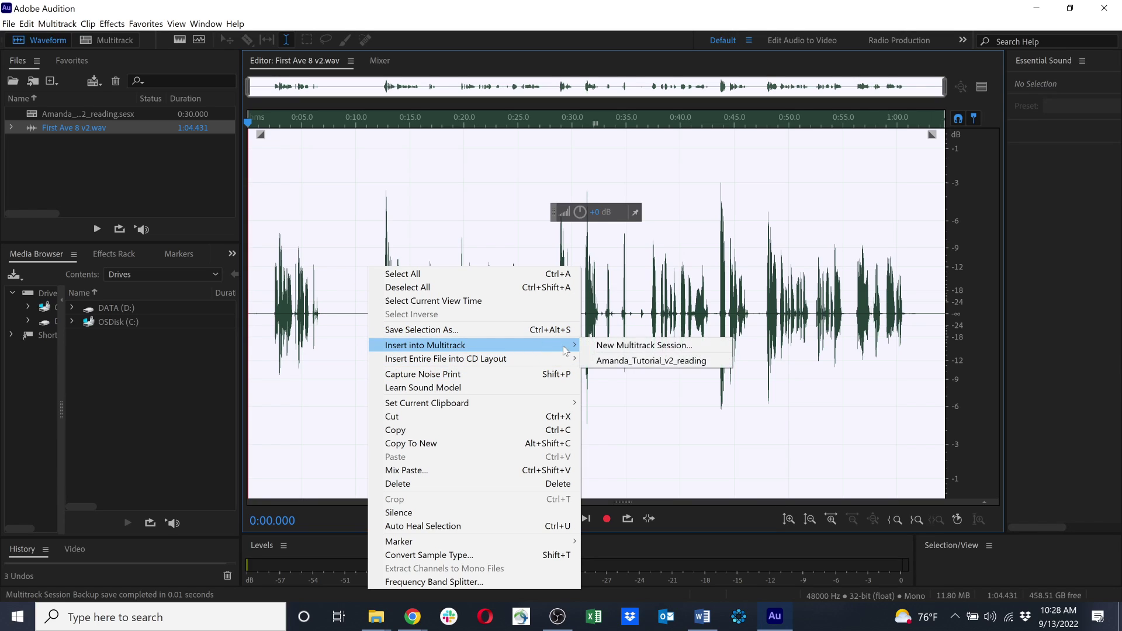
pyautogui.click(590, 360)
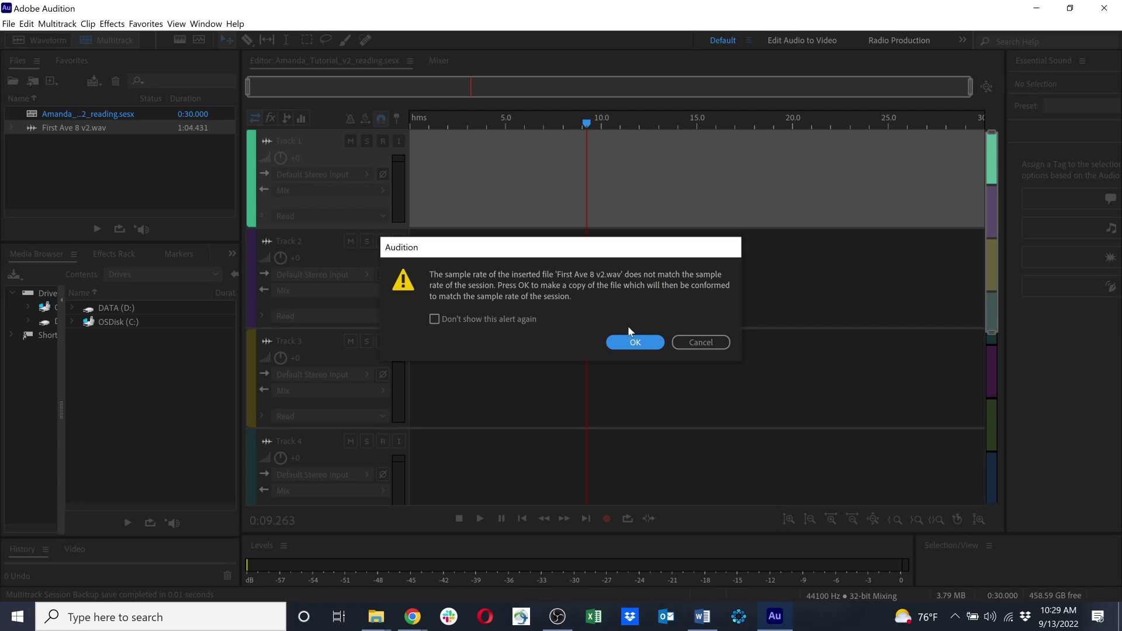
pyautogui.click(618, 340)
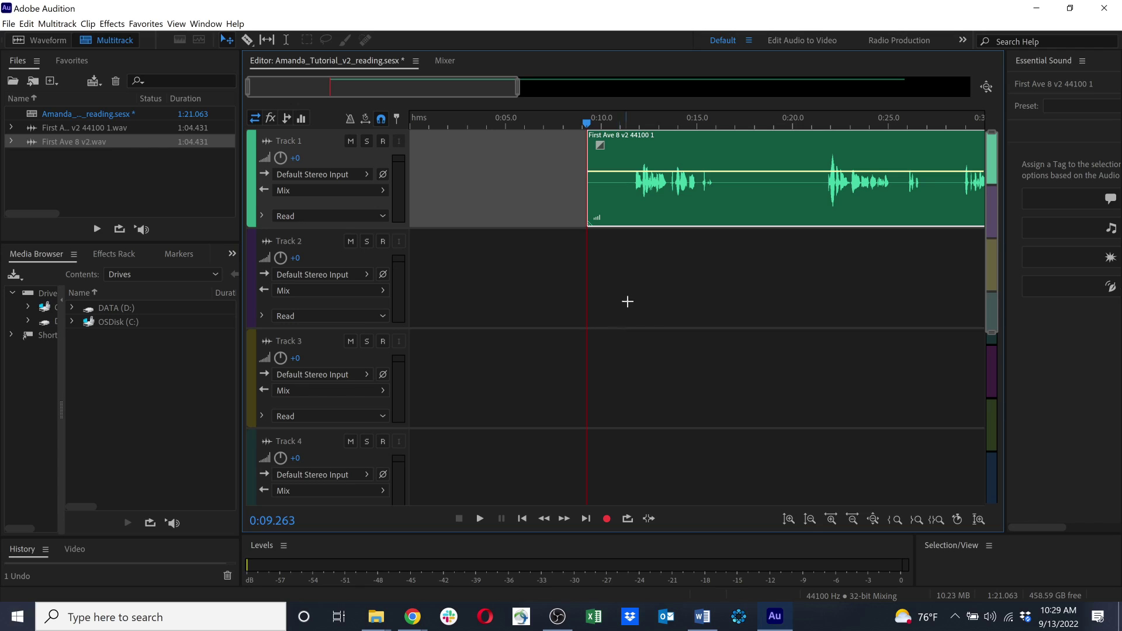
pyautogui.moveTo(588, 125); pyautogui.dragTo(403, 127)
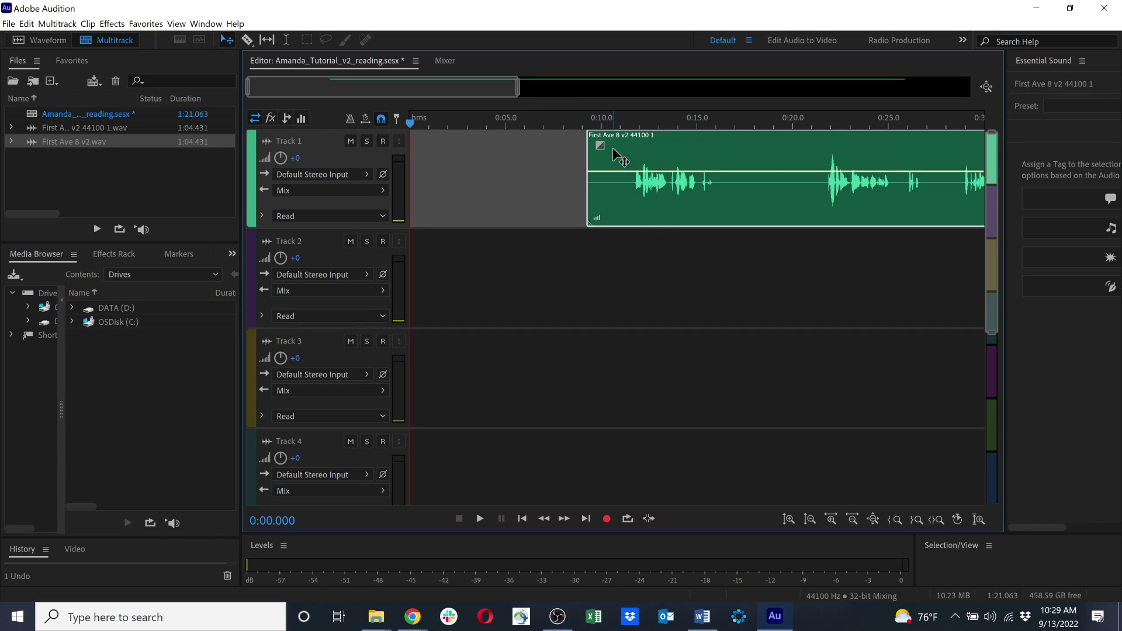
# Step: Delete the First Ave 8 clip from Track 1 and undo the deletion
pyautogui.click(699, 301)
pyautogui.click(680, 194)
pyautogui.press('Delete')
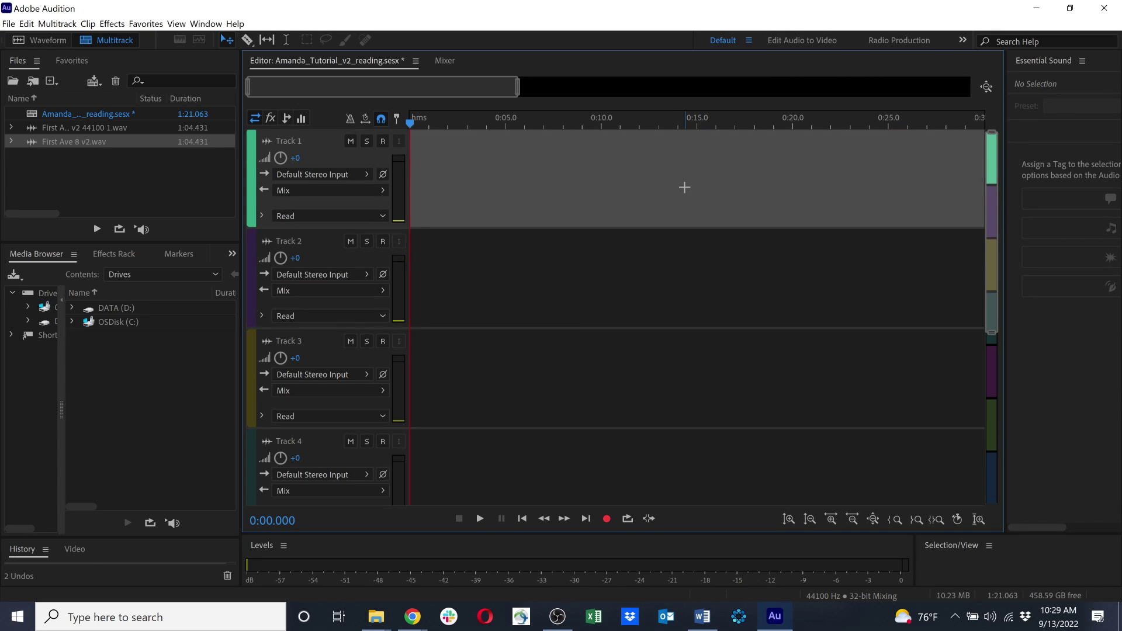
pyautogui.hotkey('ctrl', 'z')
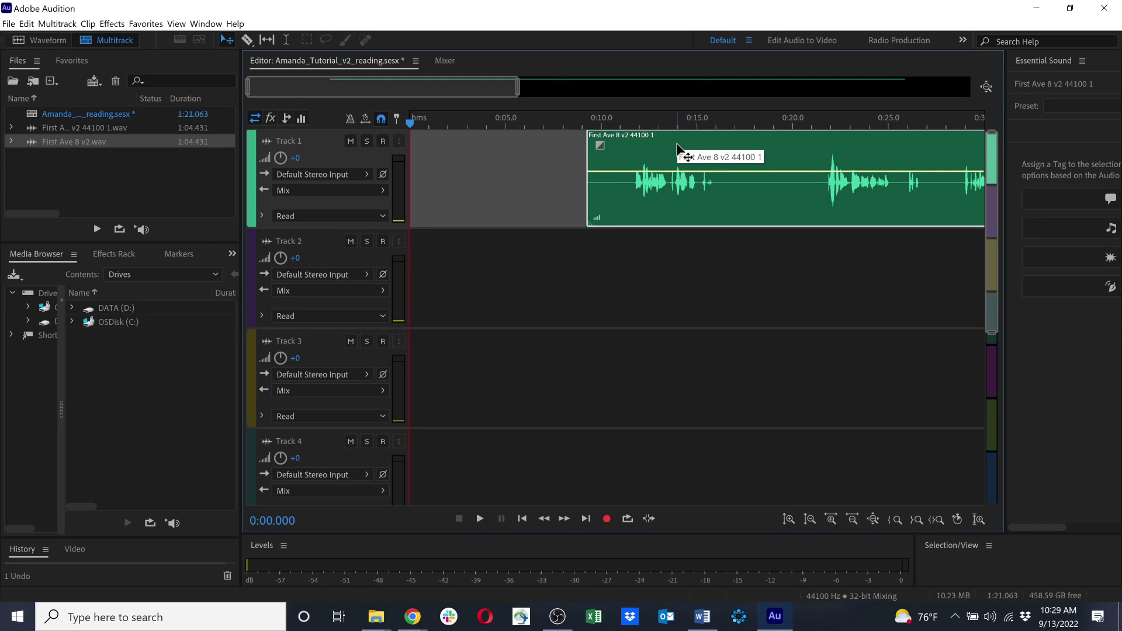
# Step: Move the clip to the start of Track 1, play it to about 0:06, and return the playhead to 0:00
pyautogui.moveTo(742, 158); pyautogui.dragTo(562, 168)
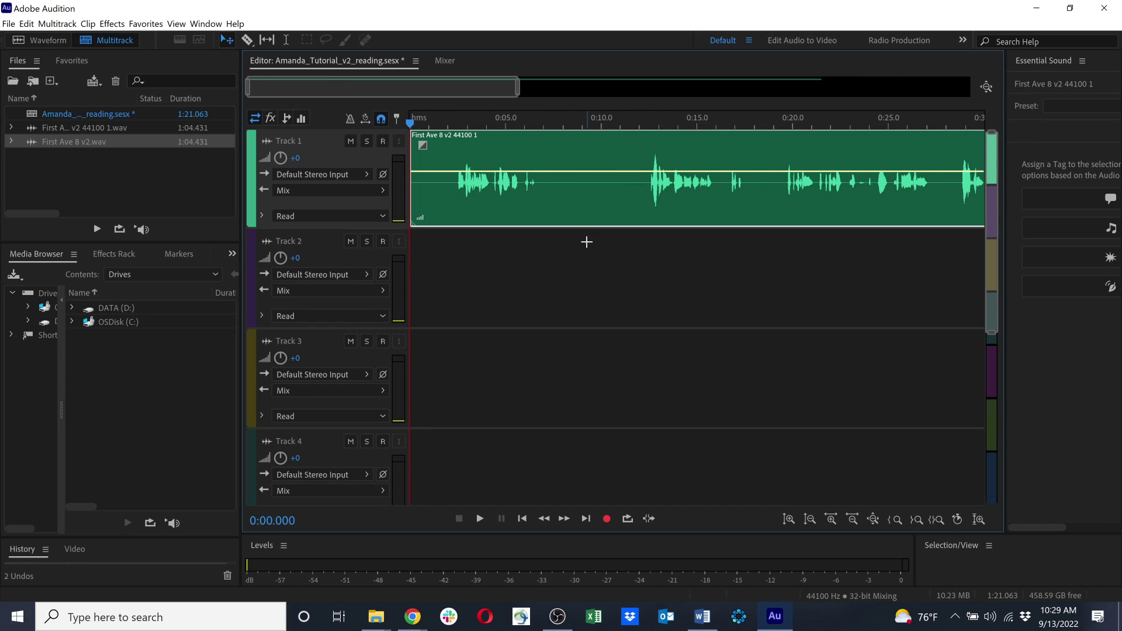
pyautogui.press('space')
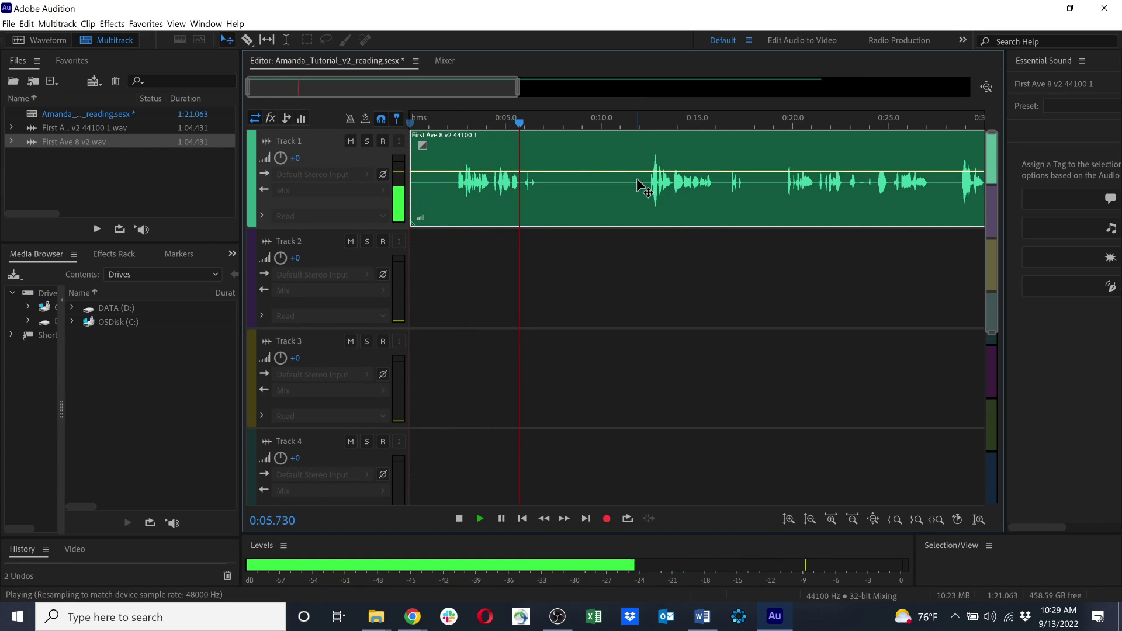
pyautogui.press('space')
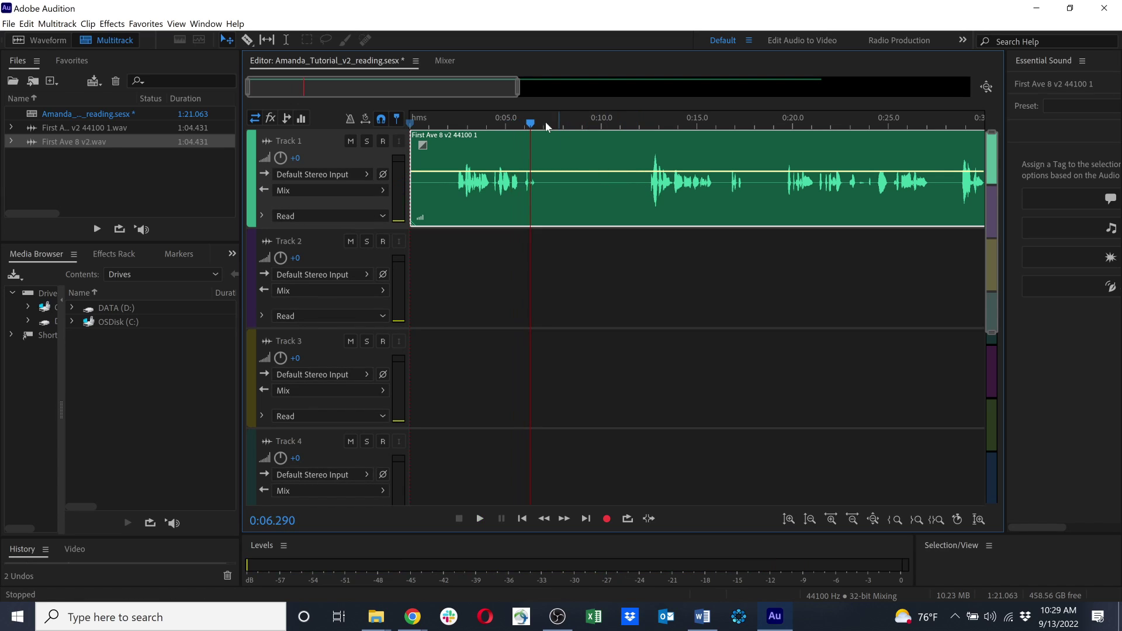
pyautogui.moveTo(529, 123); pyautogui.dragTo(426, 124)
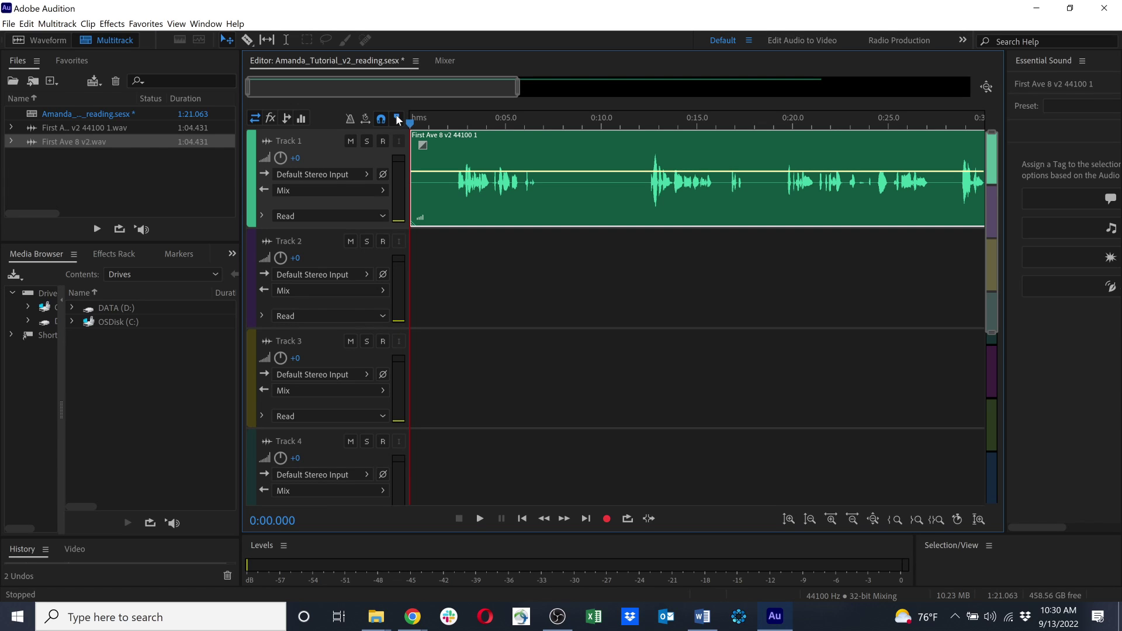
# Step: Switch to the Chrome window with the Internet Archive, move it fully into view, and open the Audio Archive collection
pyautogui.moveTo(415, 624)
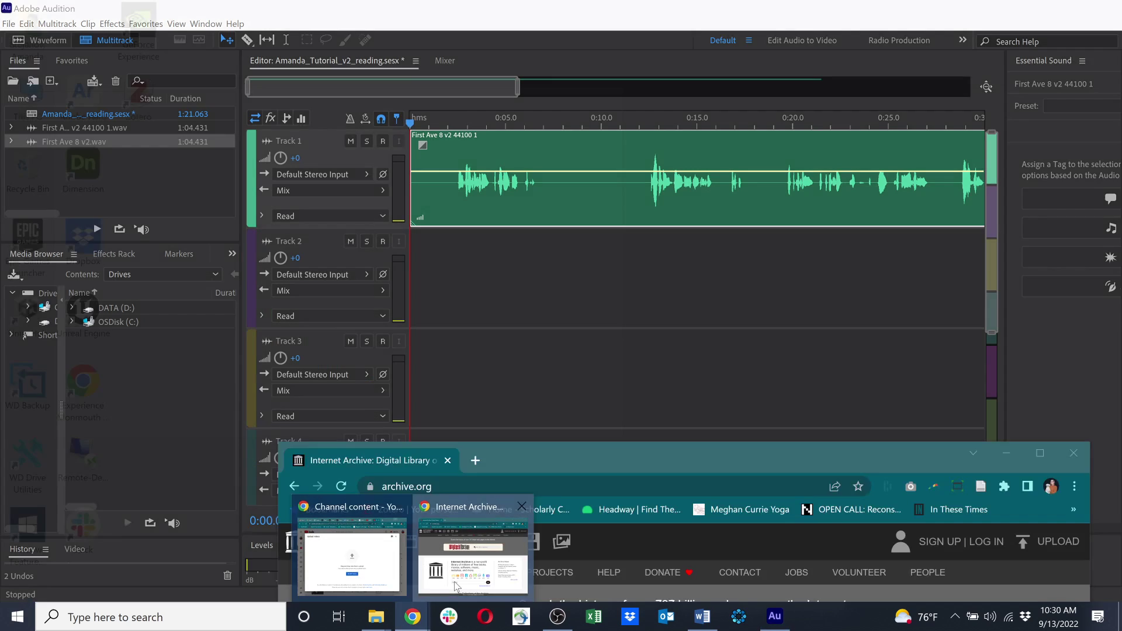
pyautogui.click(454, 581)
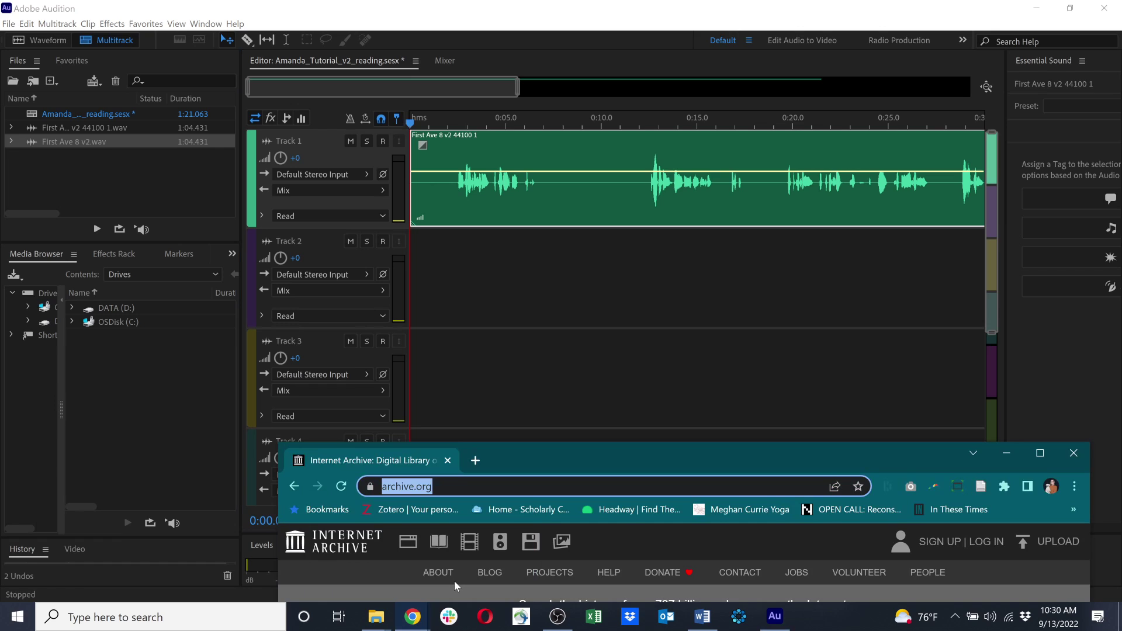
pyautogui.moveTo(536, 462); pyautogui.dragTo(406, 43)
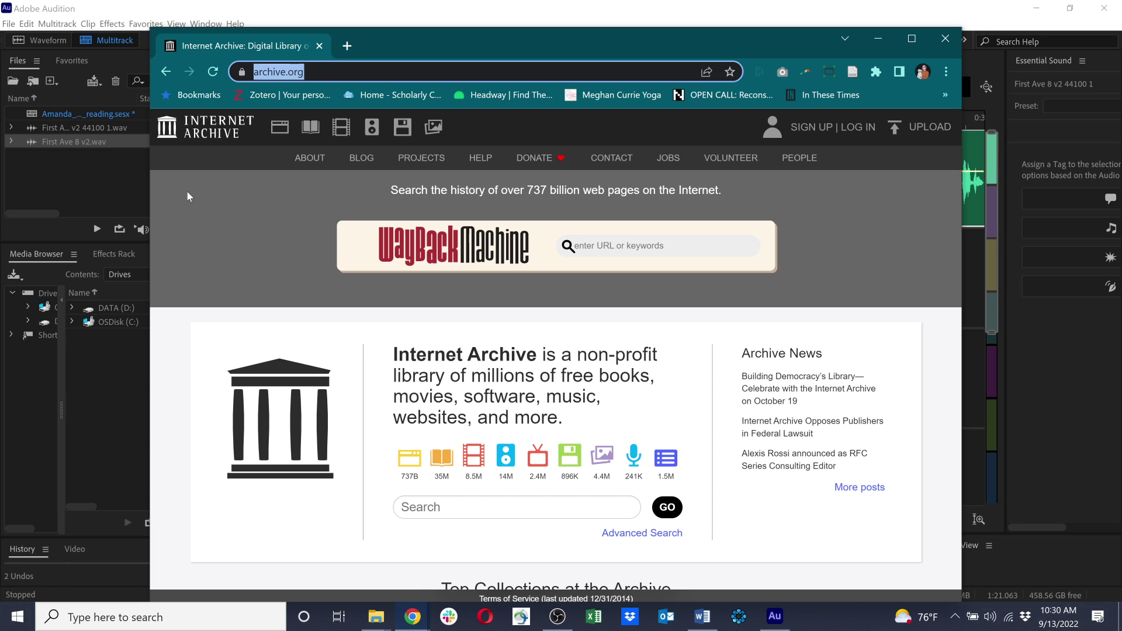
pyautogui.scroll(-2, 607, 352)
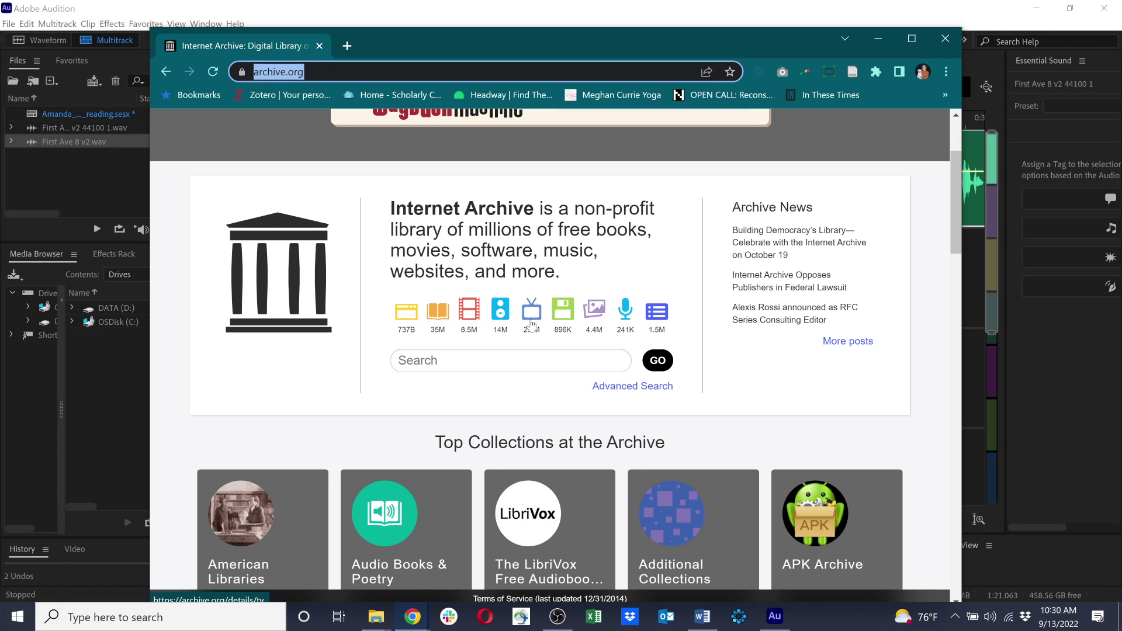
pyautogui.click(500, 316)
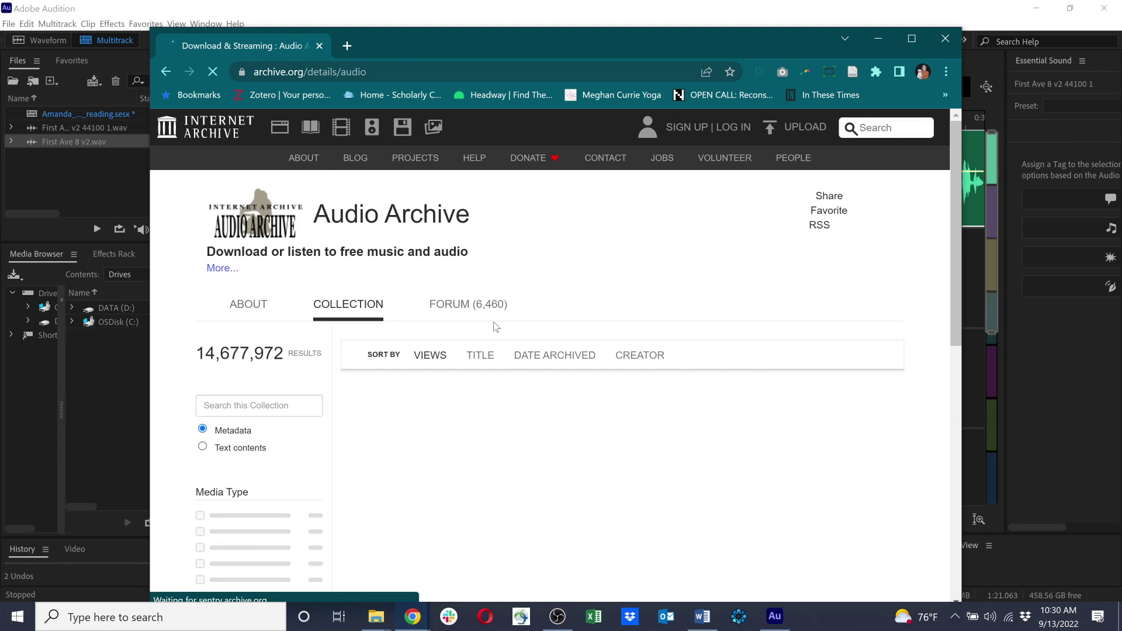
# Step: Search the Audio Archive collection for "croatian" and browse the resulting recordings
pyautogui.click(253, 403)
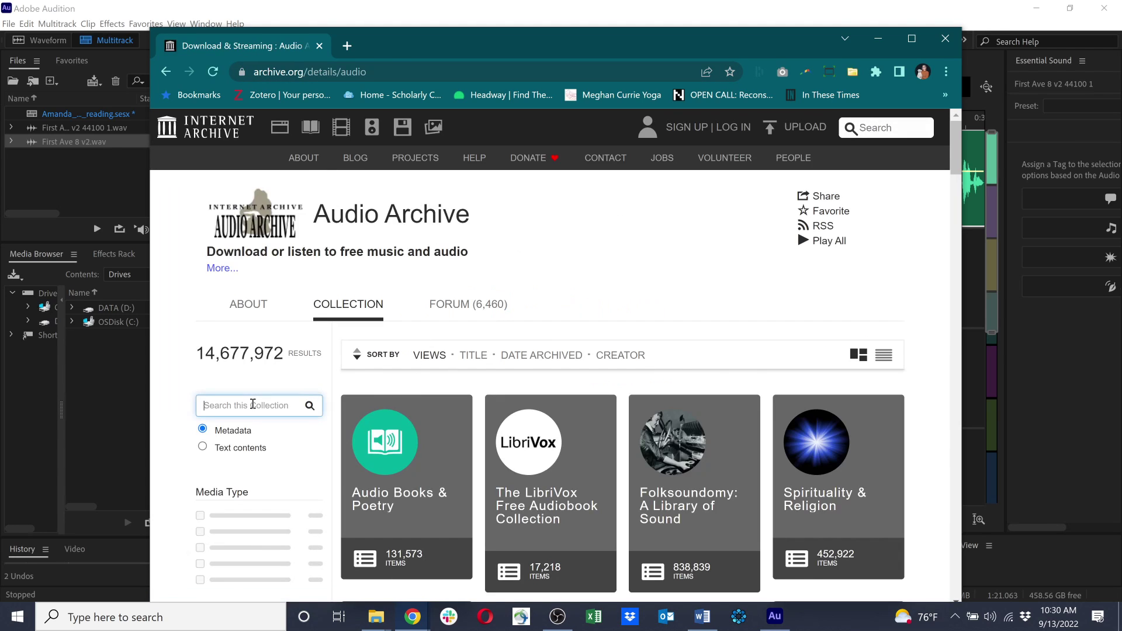
pyautogui.write('croatian')
pyautogui.press('Return')
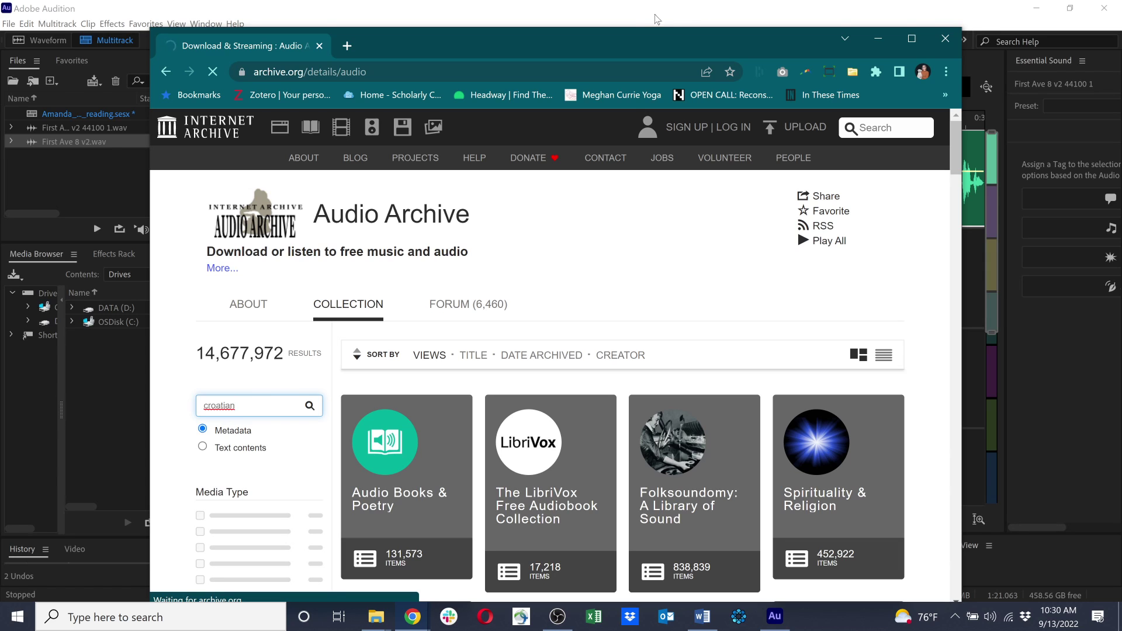
pyautogui.moveTo(619, 38); pyautogui.dragTo(645, 27)
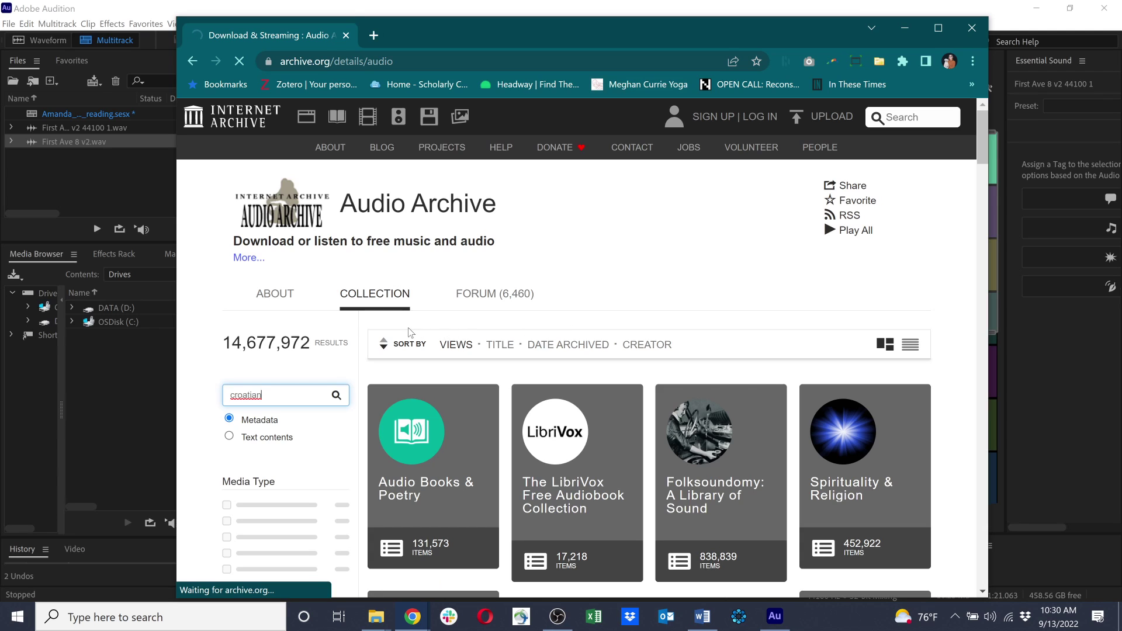
pyautogui.scroll(-1, 378, 301)
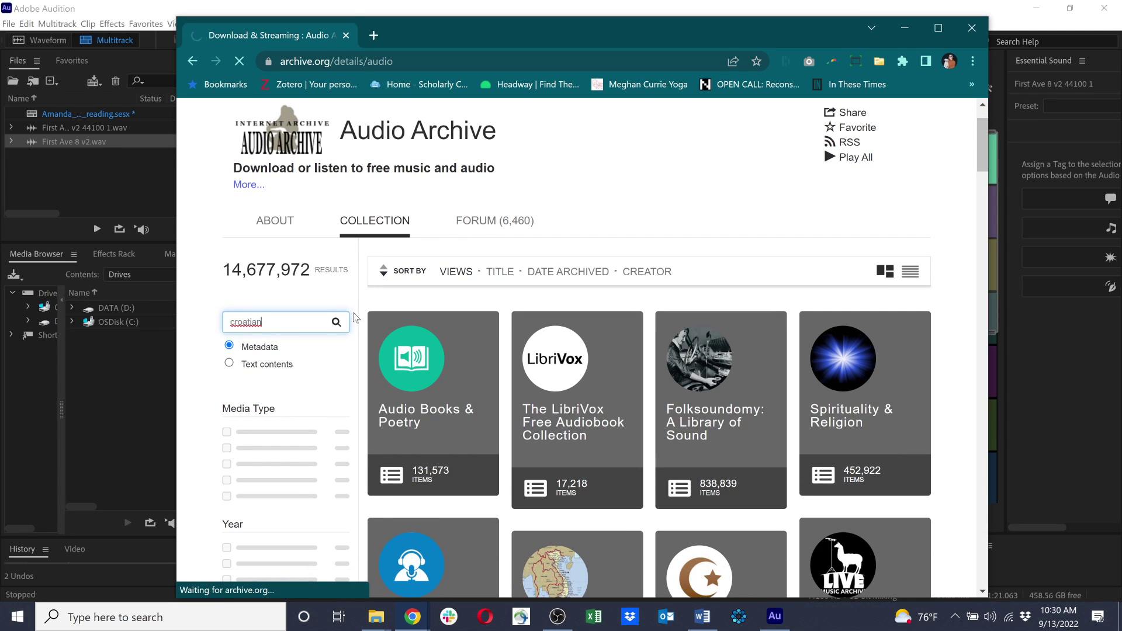
pyautogui.scroll(-1, 354, 317)
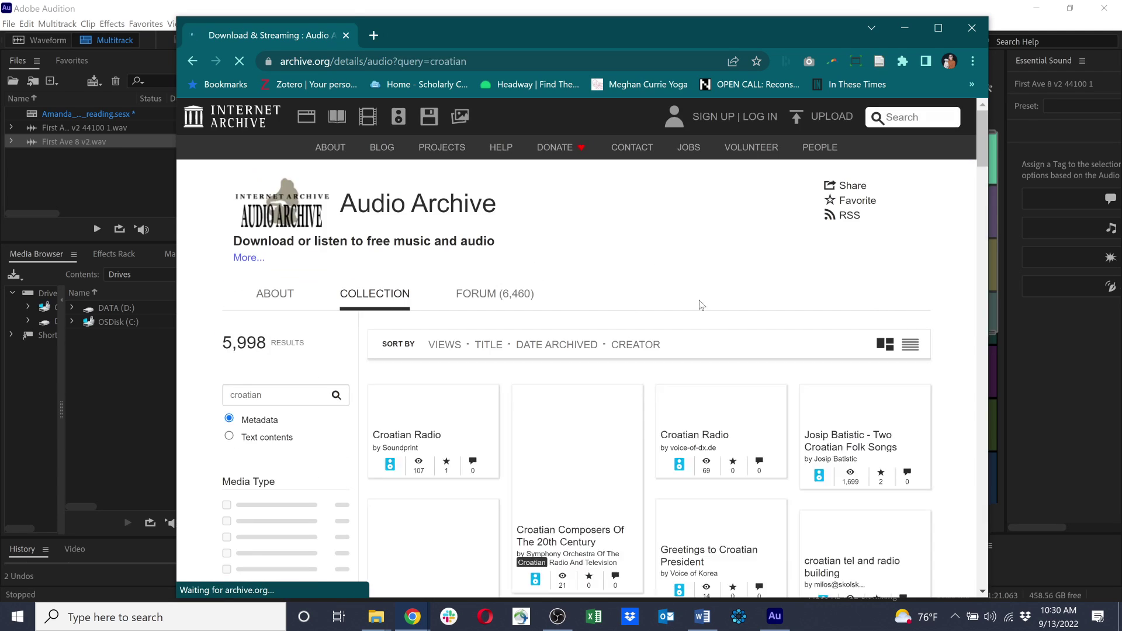
pyautogui.scroll(-3, 699, 305)
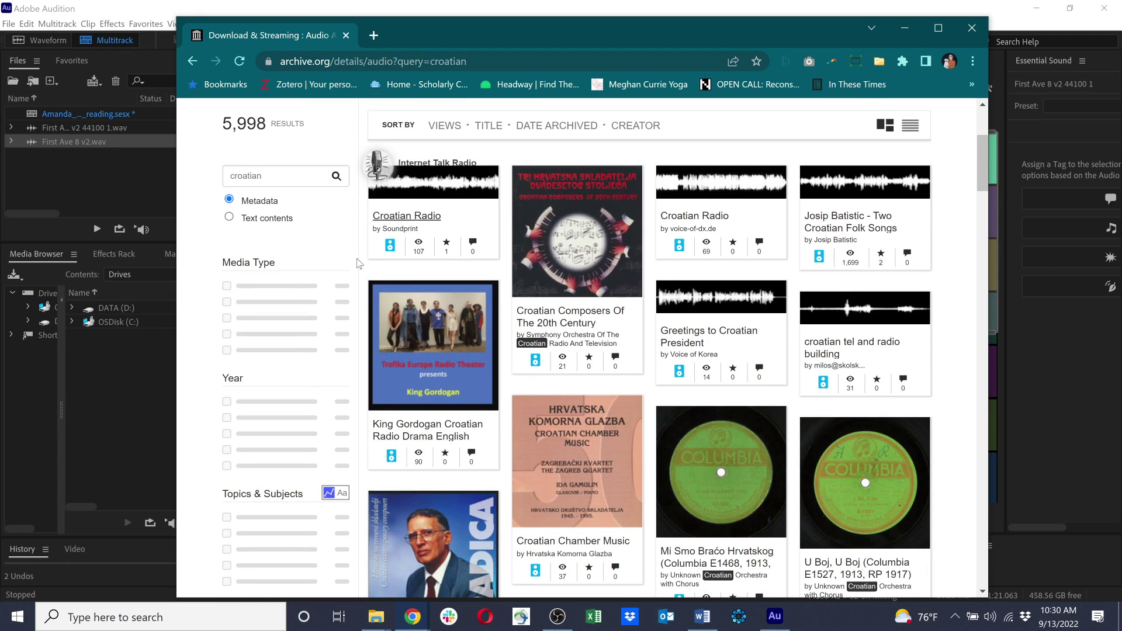
pyautogui.scroll(-5, 642, 447)
pyautogui.scroll(-1, 642, 443)
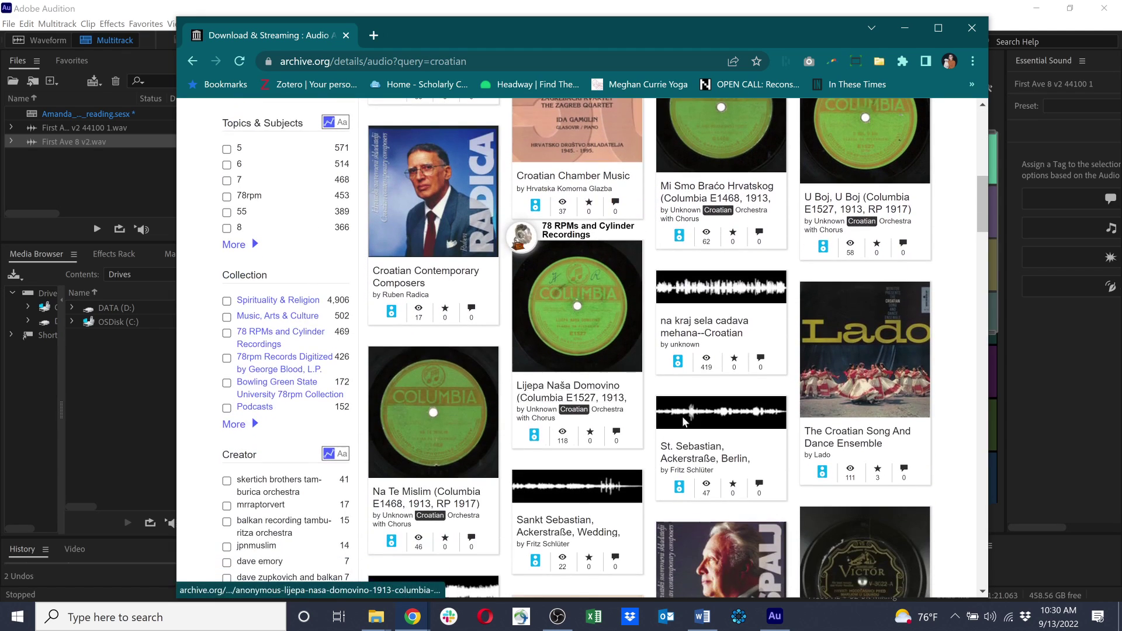
# Step: Open The Croatian Song And Dance Ensemble by Lado, view its item tile image, and return to the item page
pyautogui.click(885, 403)
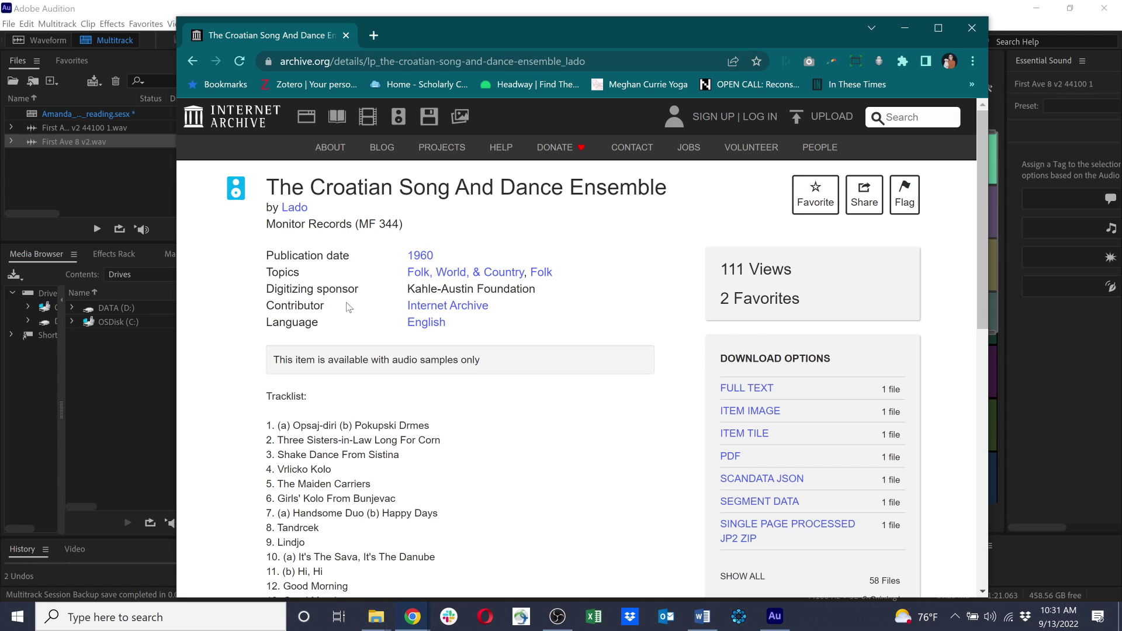
pyautogui.scroll(-1, 388, 325)
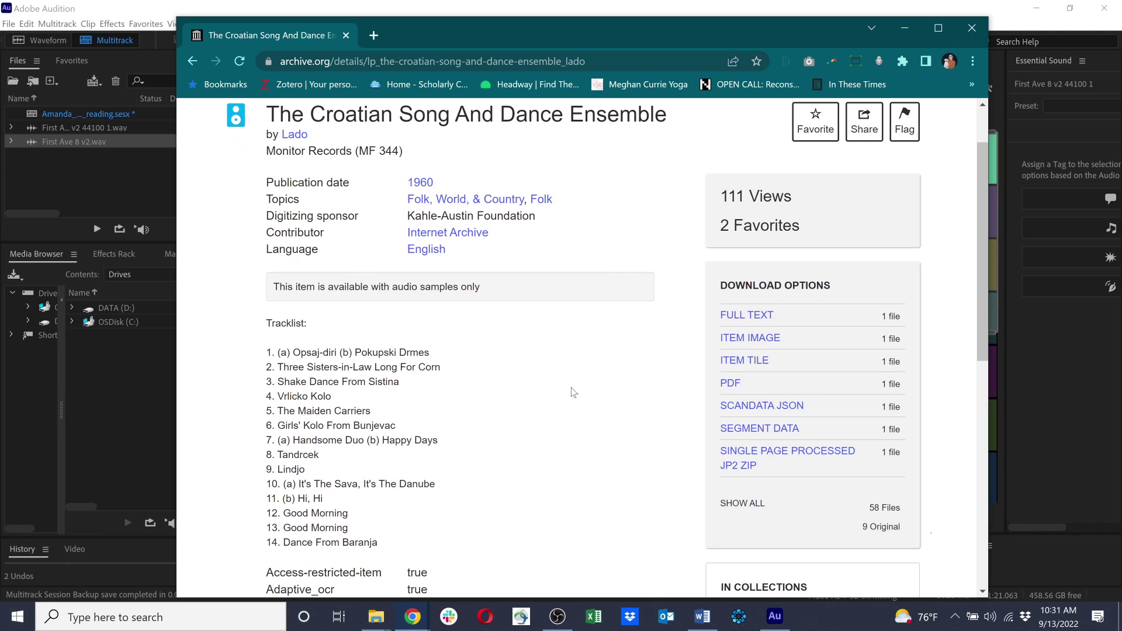
pyautogui.click(757, 362)
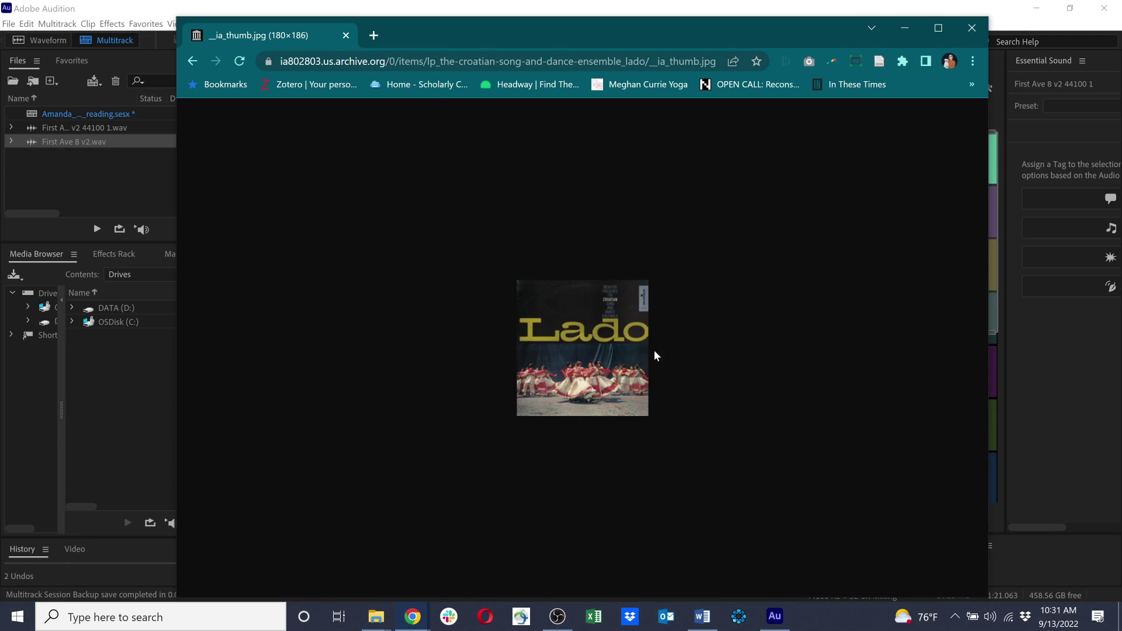
pyautogui.click(192, 62)
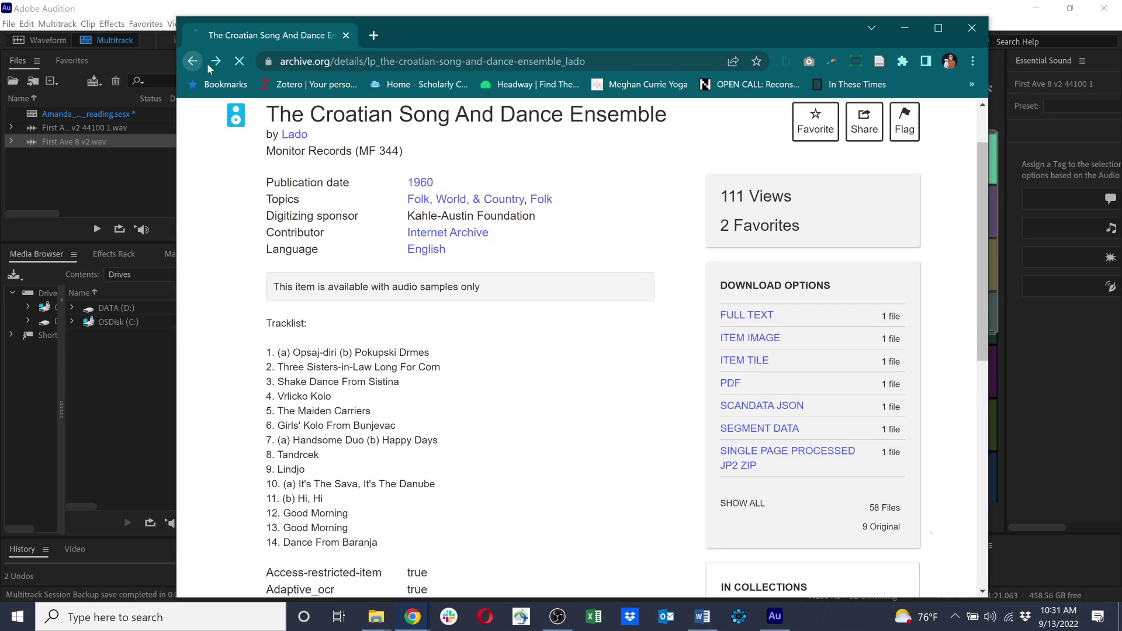
pyautogui.click(781, 362)
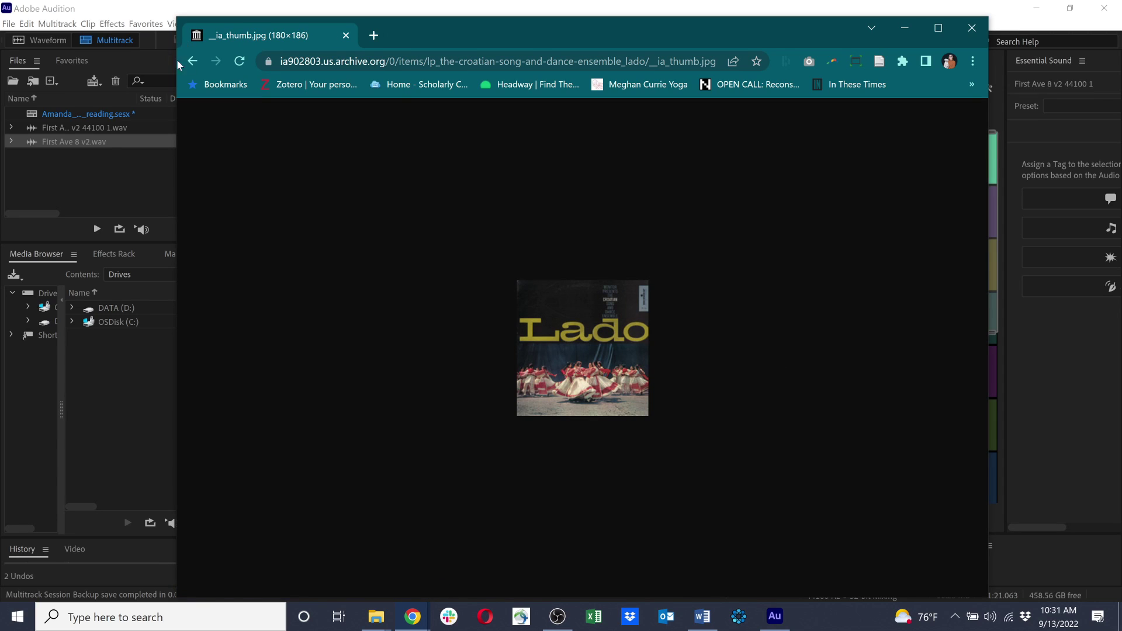
pyautogui.click(192, 61)
# Step: Examine the item's tracklist, metadata and download options for full audio, and go back to the "croatian" search results
pyautogui.scroll(-2, 423, 334)
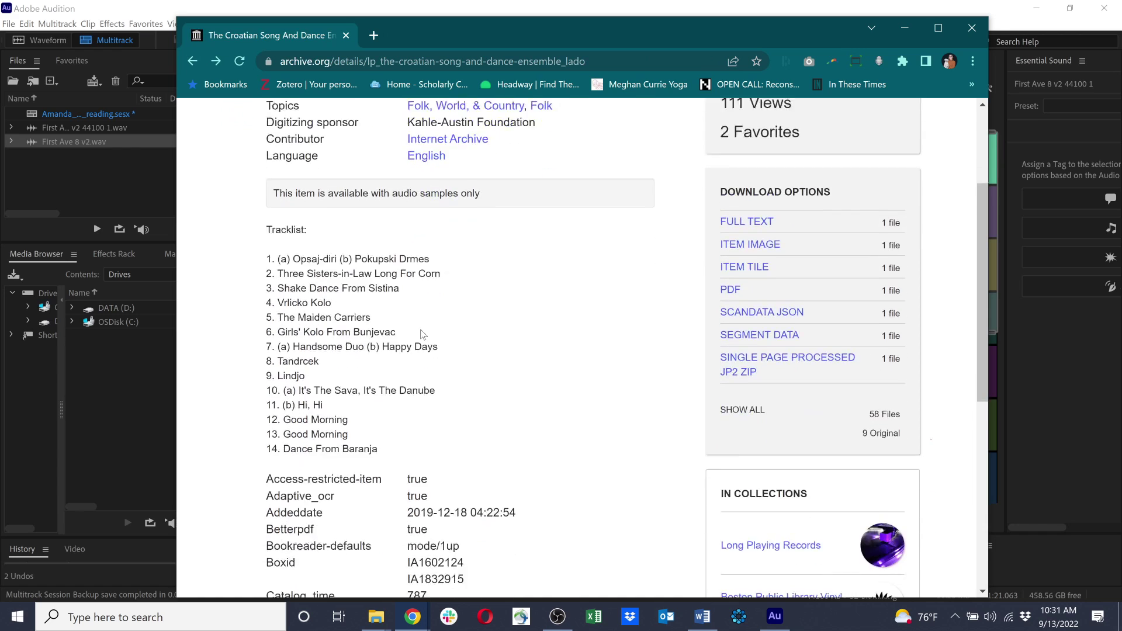
pyautogui.scroll(-8, 808, 391)
pyautogui.scroll(7, 850, 409)
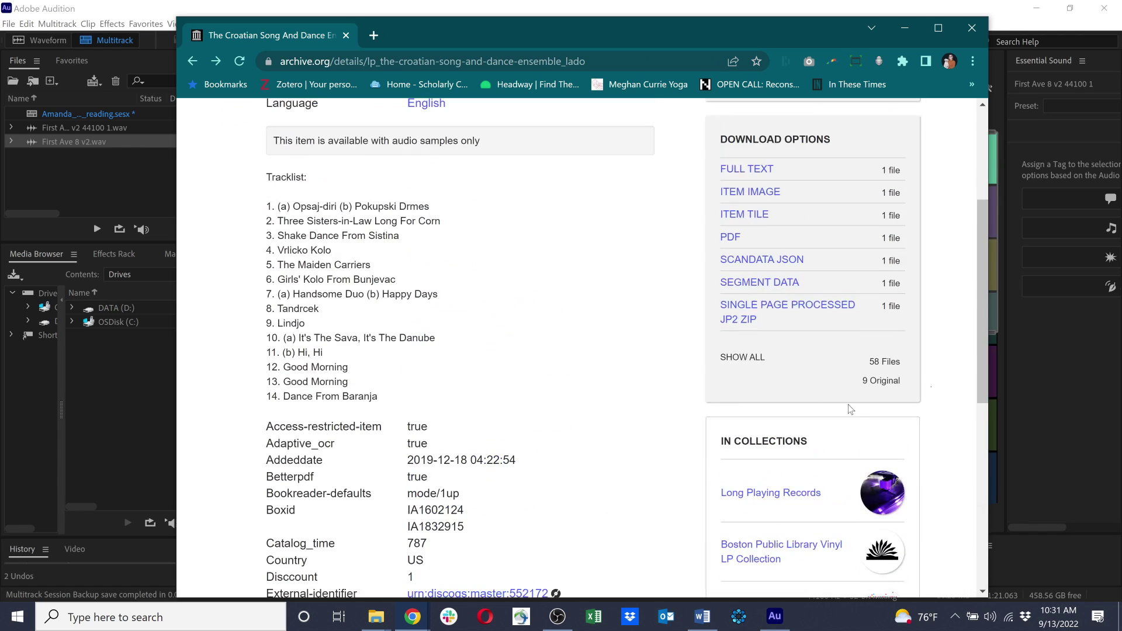
pyautogui.scroll(4, 771, 293)
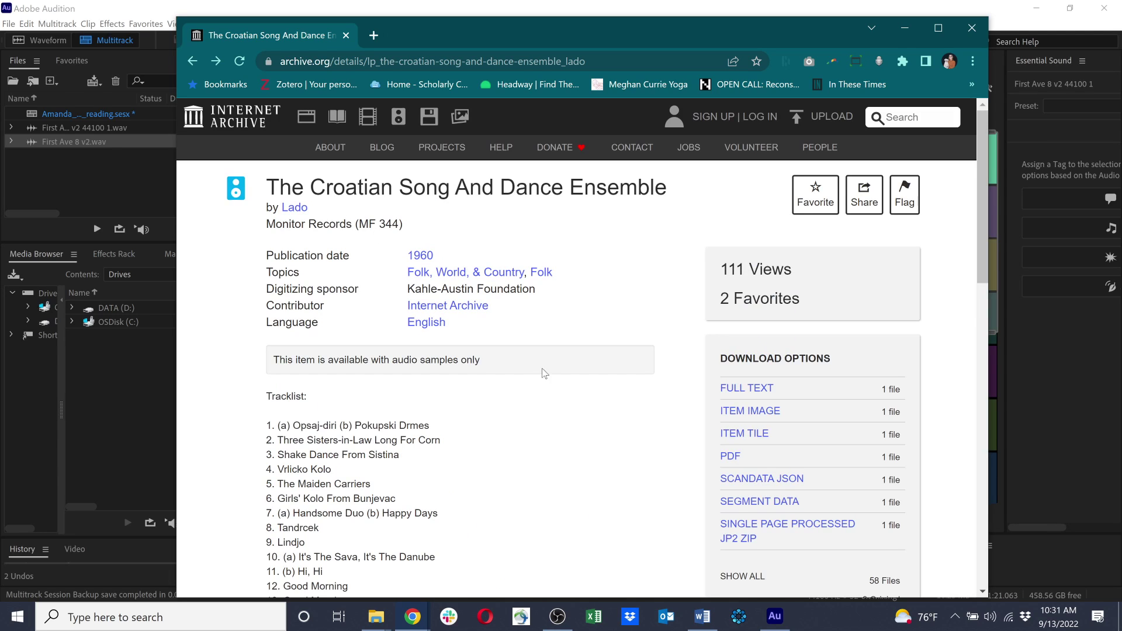
pyautogui.scroll(-2, 516, 357)
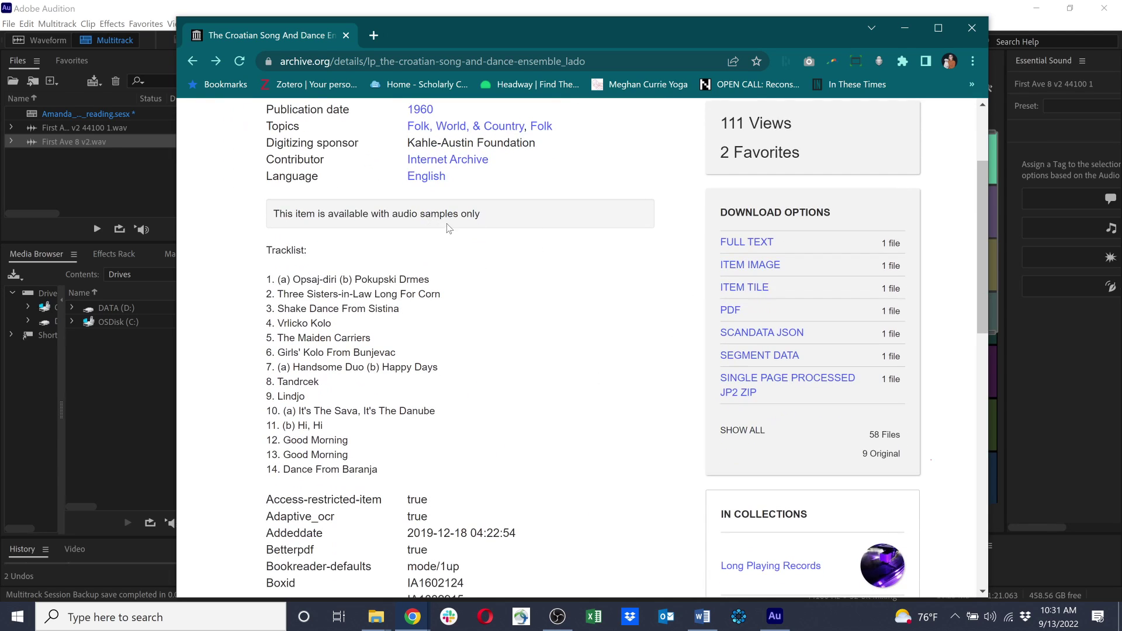
pyautogui.click(193, 61)
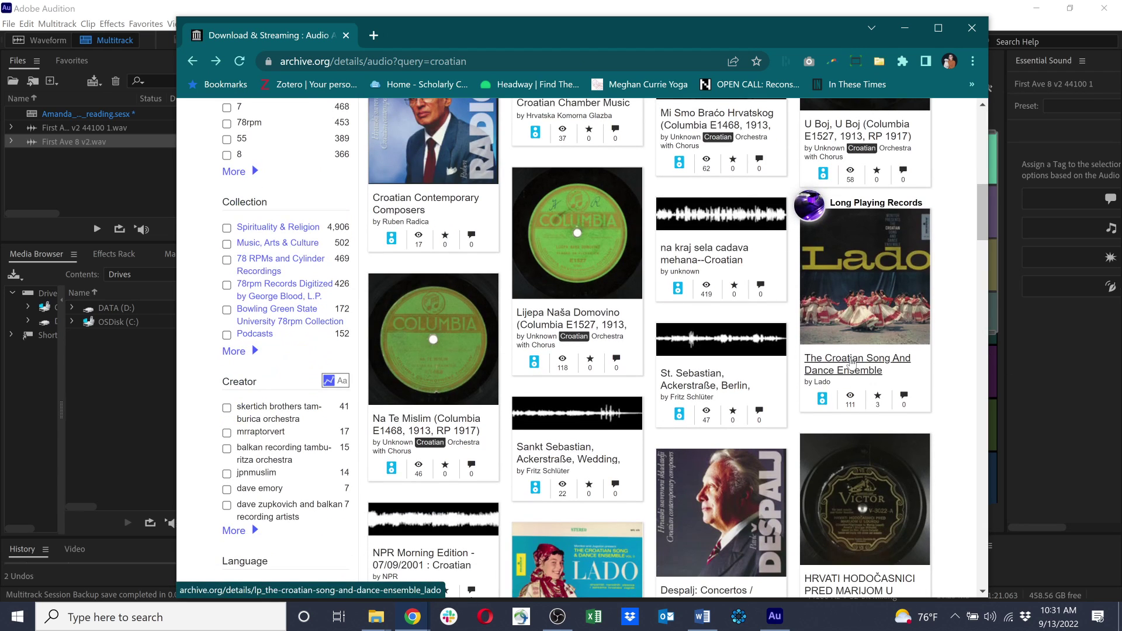
# Step: Open The Croatian Song & Dance Ensemble Vol. 2, review its sample tracks and download options, and go back to the results
pyautogui.scroll(-3, 852, 364)
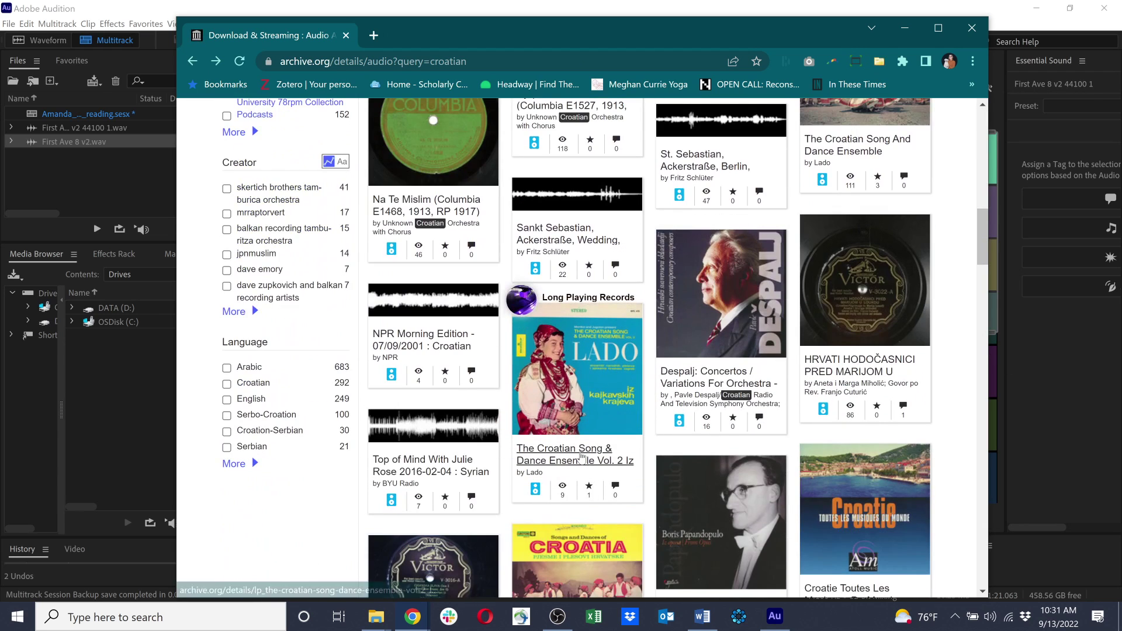
pyautogui.click(582, 456)
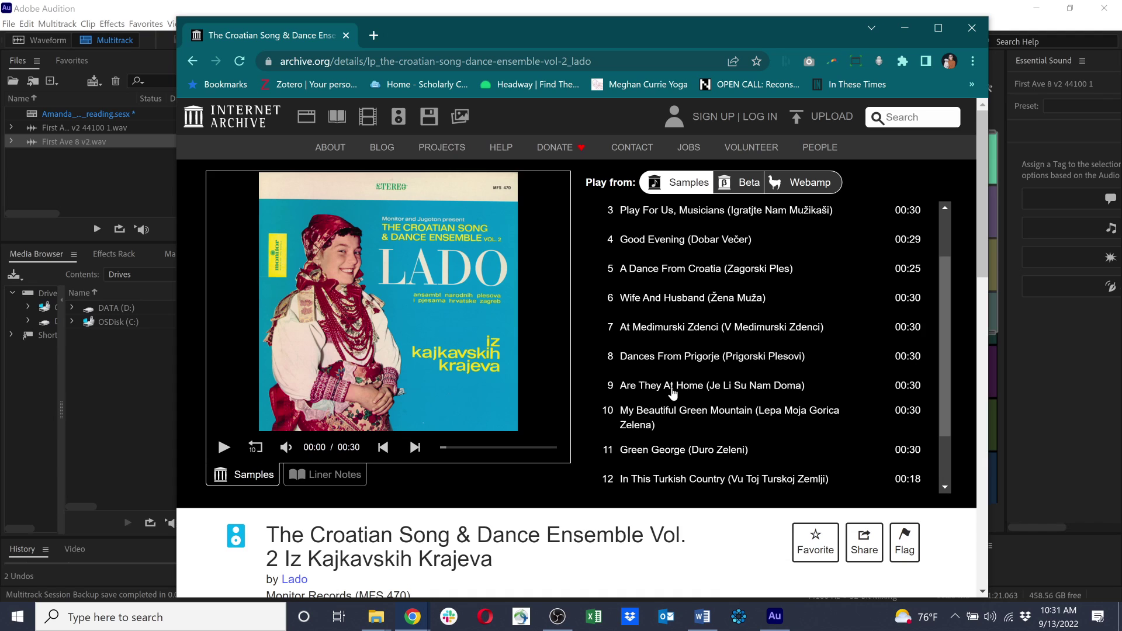
pyautogui.scroll(-10, 668, 482)
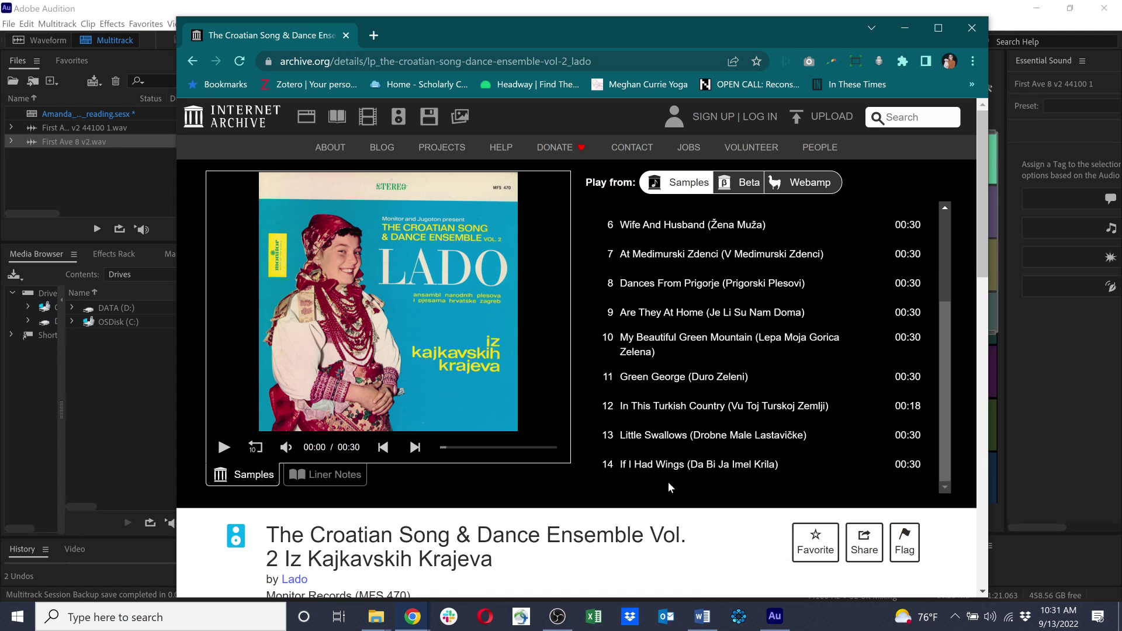
pyautogui.scroll(-1, 671, 500)
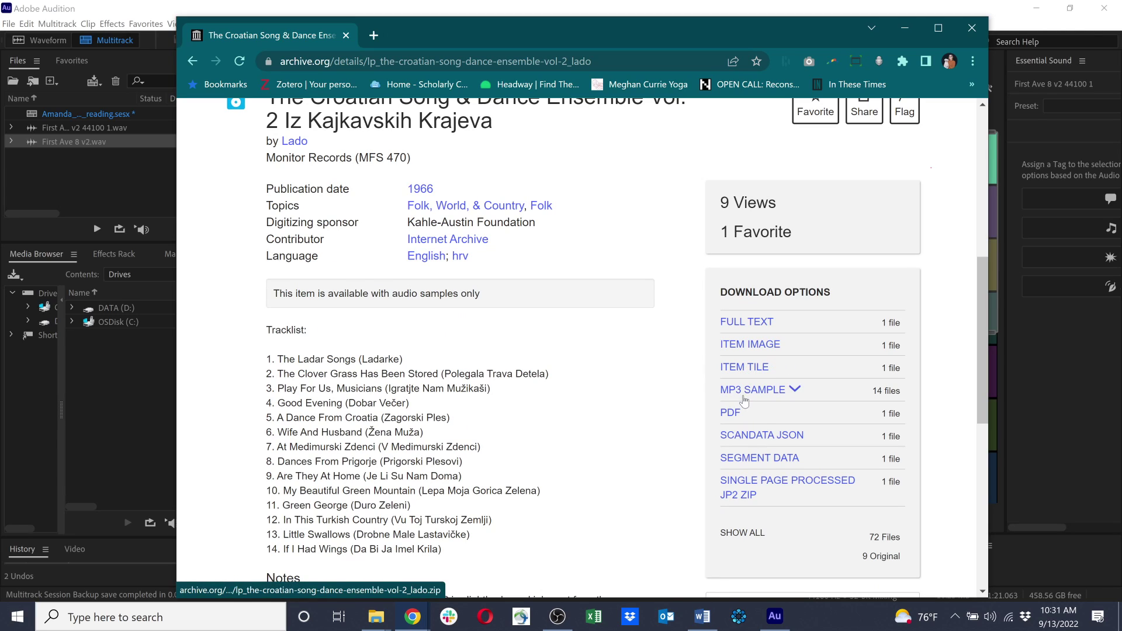
pyautogui.click(193, 61)
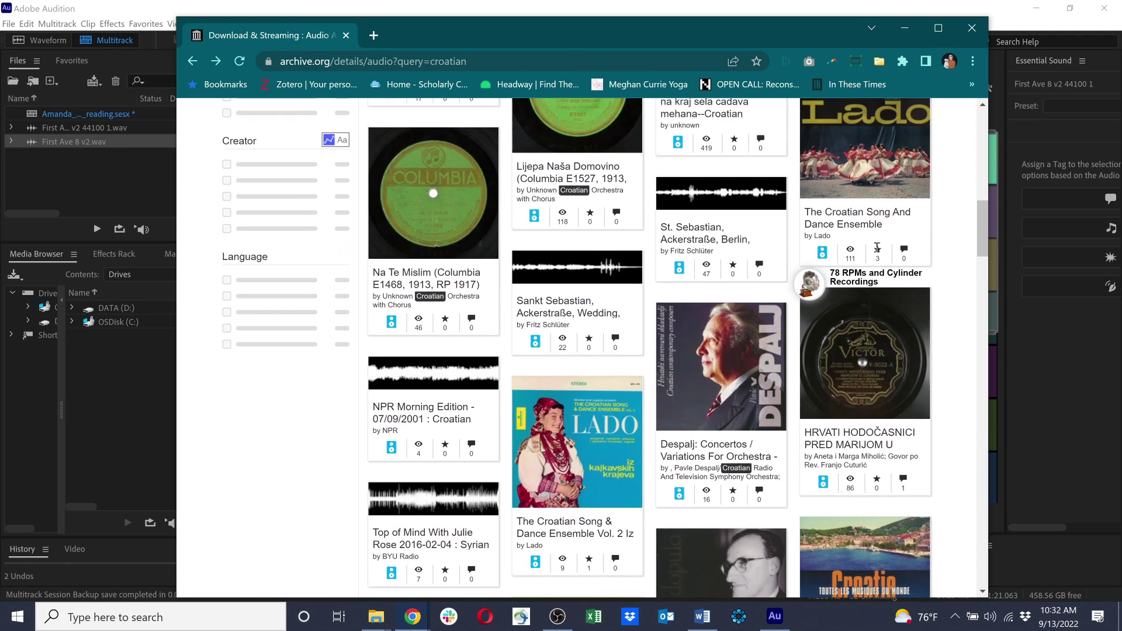
# Step: Recheck both Lado ensemble recordings for audio availability and return to the search results
pyautogui.click(859, 217)
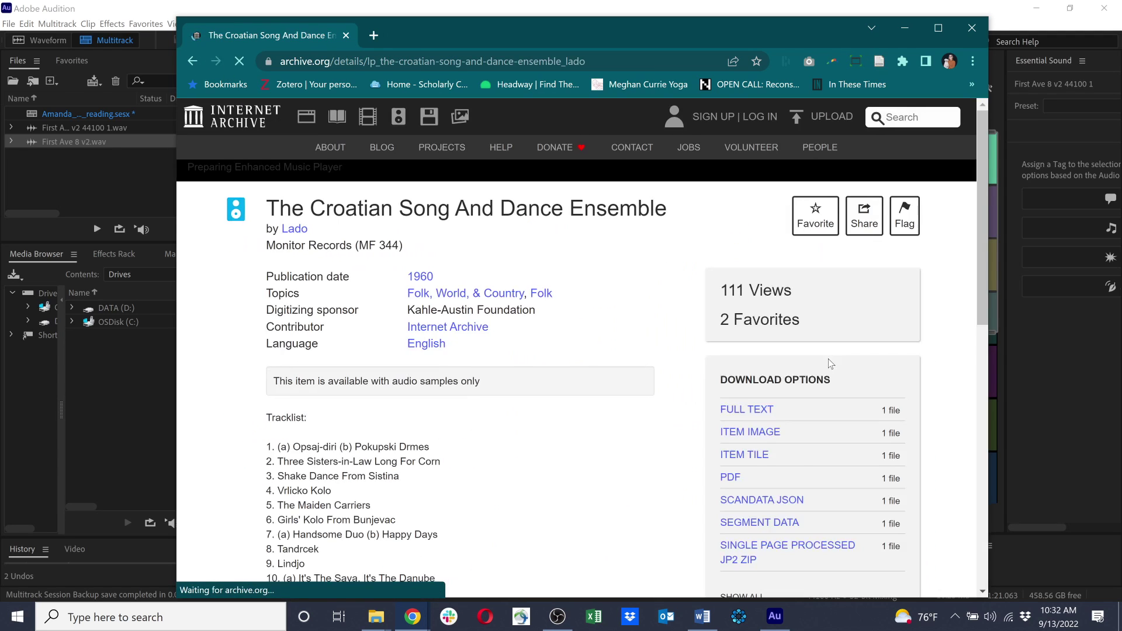
pyautogui.scroll(-3, 828, 358)
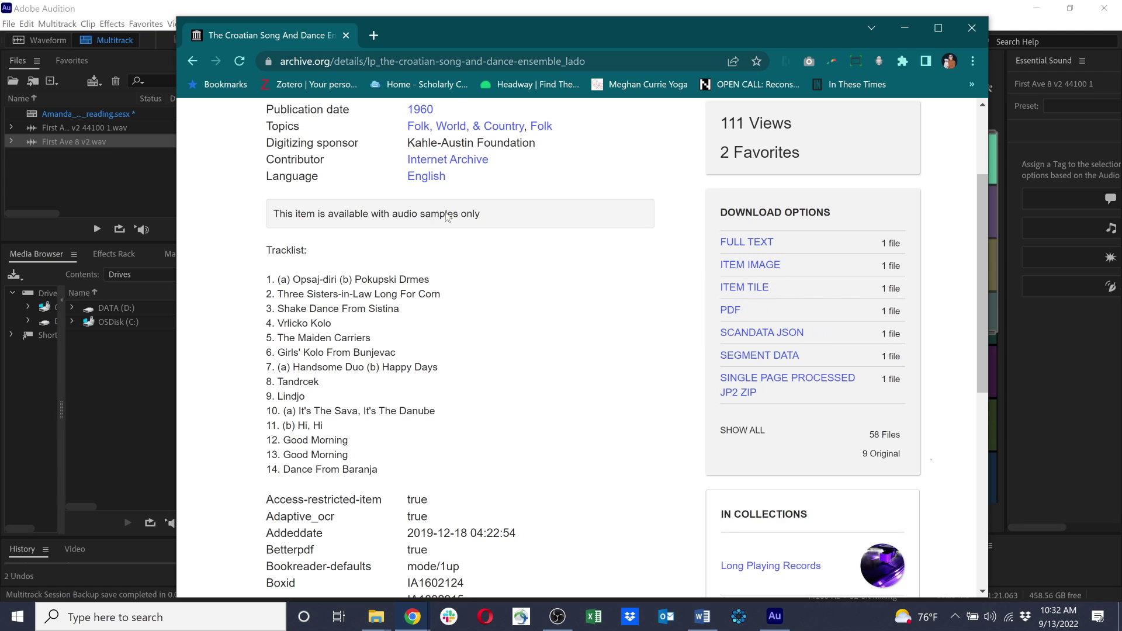
pyautogui.click(198, 61)
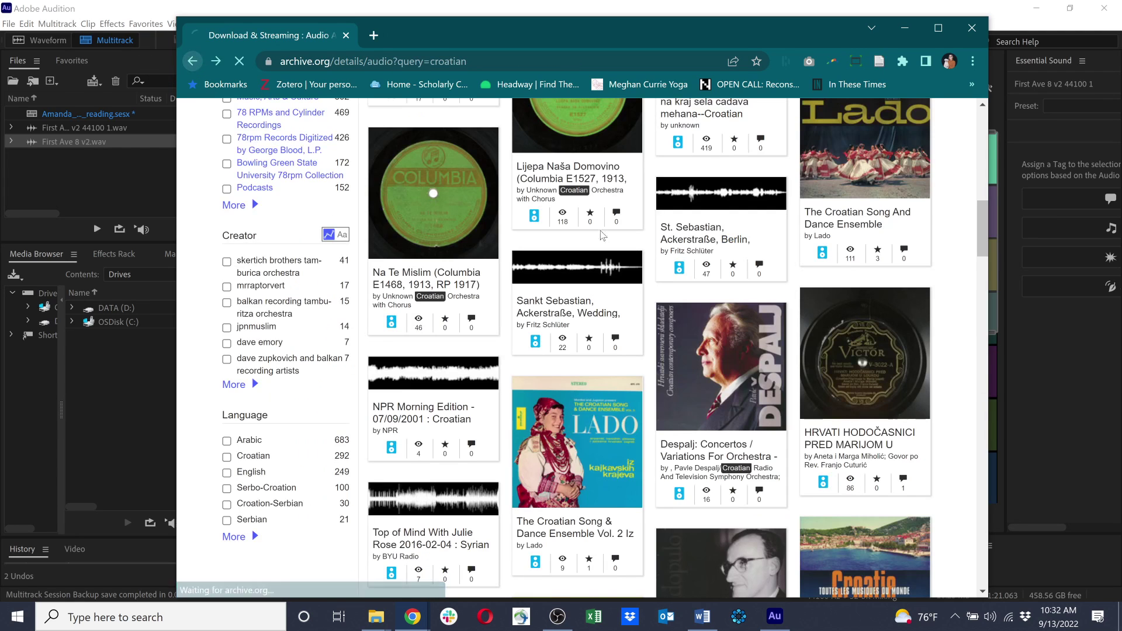
pyautogui.click(608, 421)
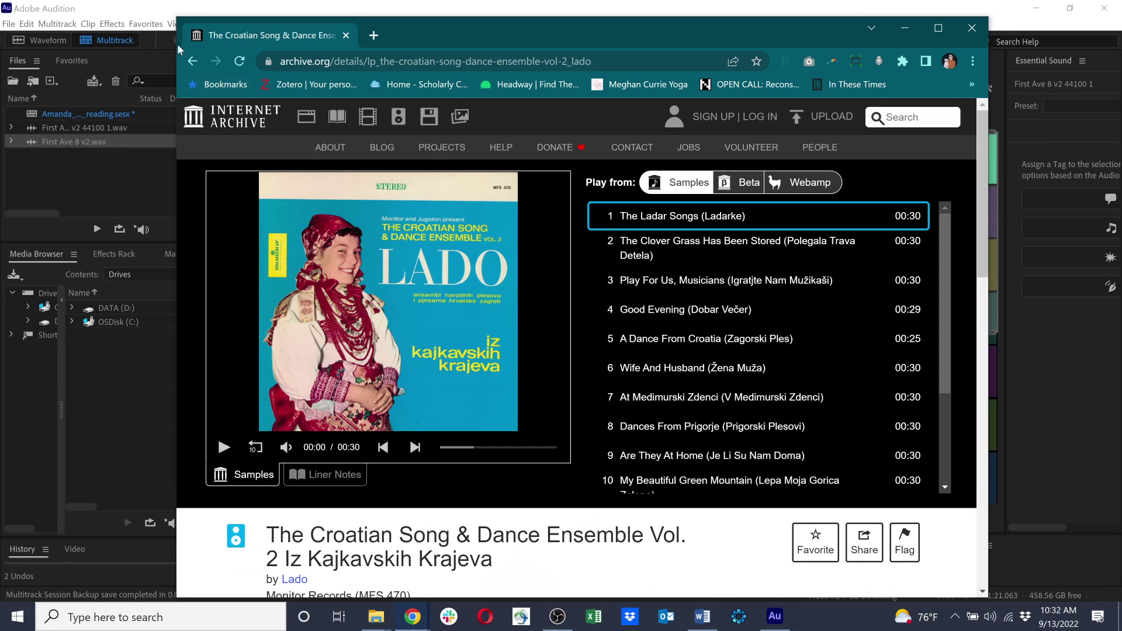
pyautogui.click(194, 61)
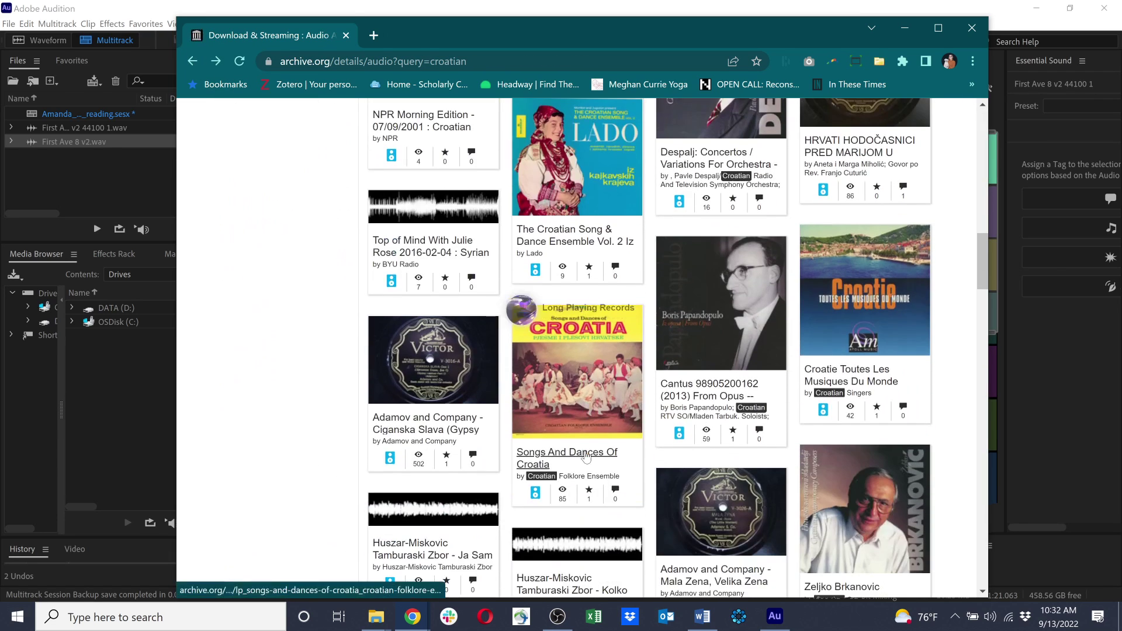
# Step: Open Songs And Dances Of Croatia by the Croatian Folklore Ensemble and list its individual MP3 sample files
pyautogui.click(586, 457)
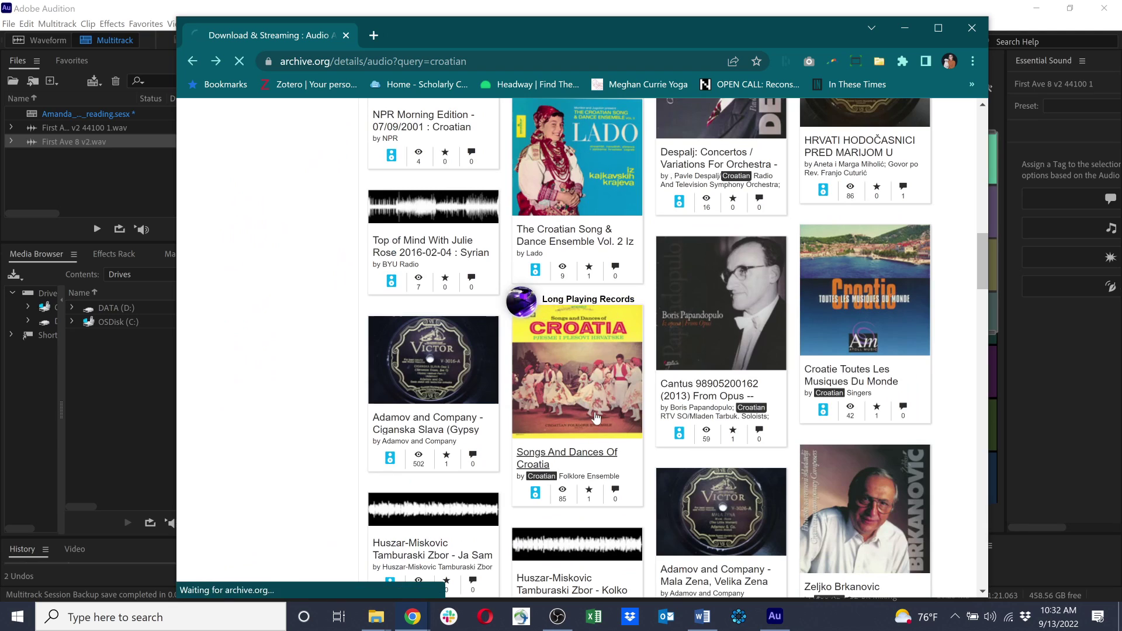
pyautogui.scroll(-7, 595, 411)
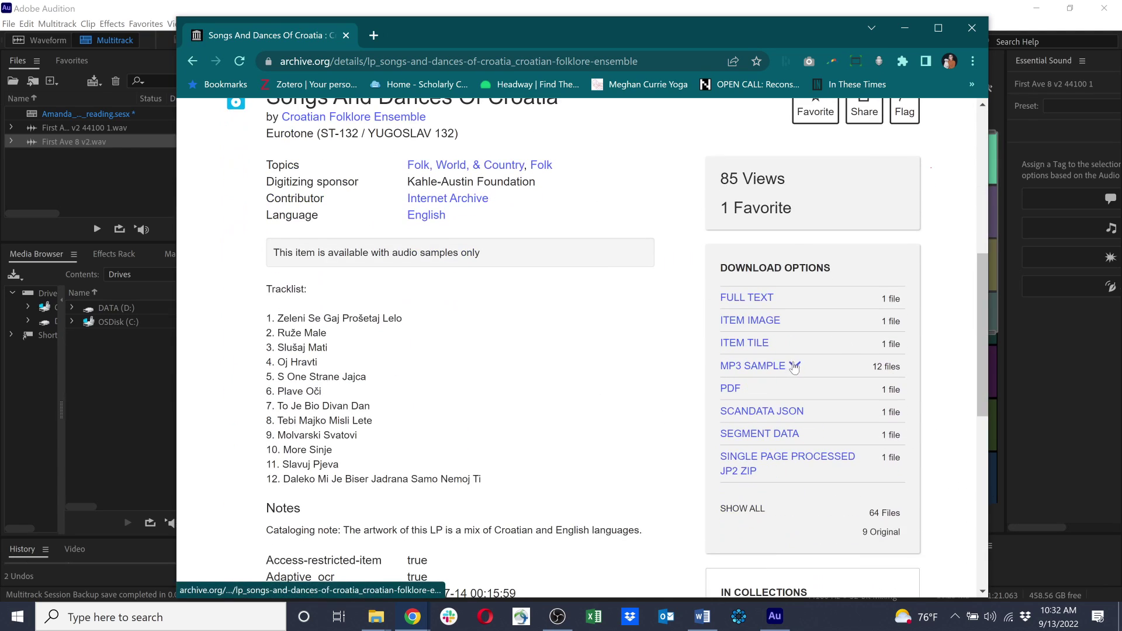
pyautogui.click(795, 366)
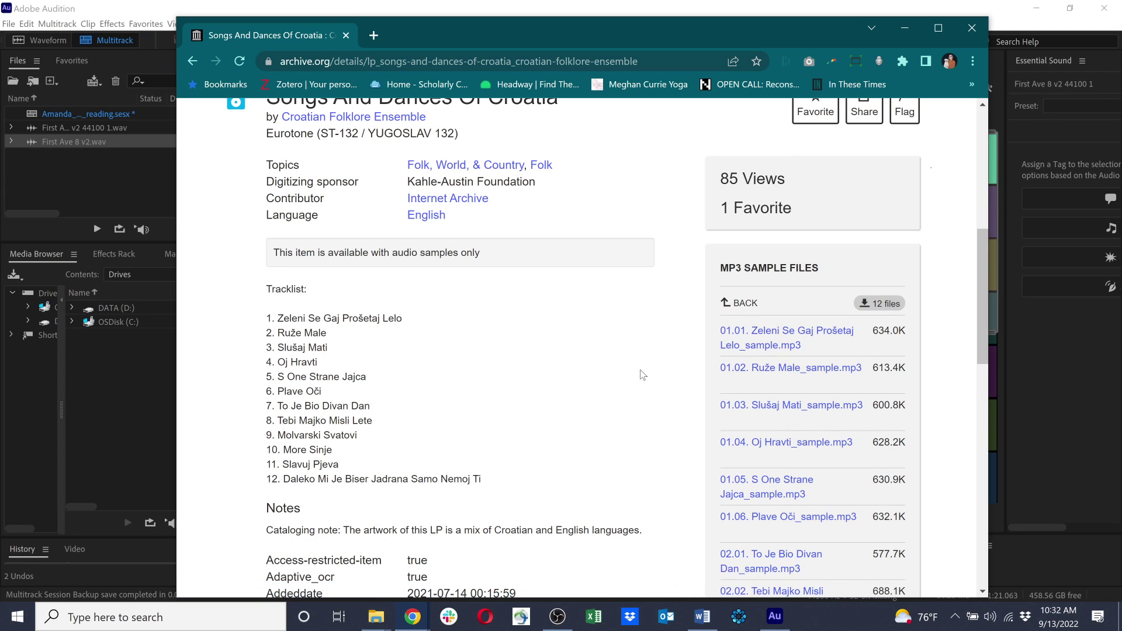
pyautogui.scroll(1, 648, 400)
pyautogui.scroll(6, 647, 399)
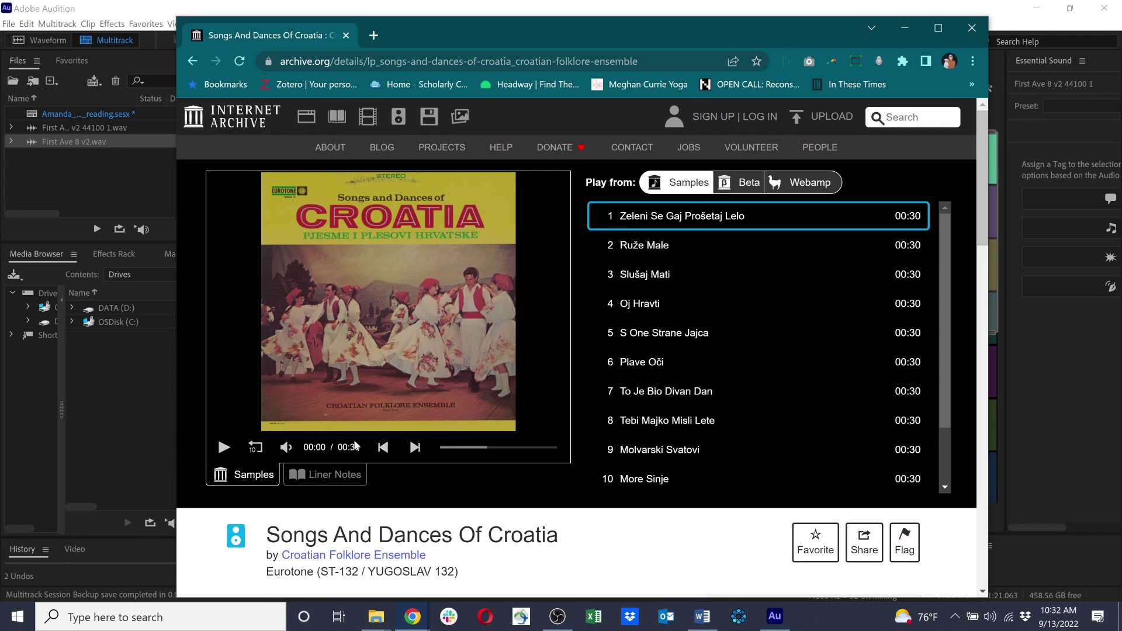
# Step: Preview Zeleni Se Gaj Prošetaj Lelo, open its 01.01 MP3 sample file, pause it, and bring up the download option
pyautogui.click(227, 449)
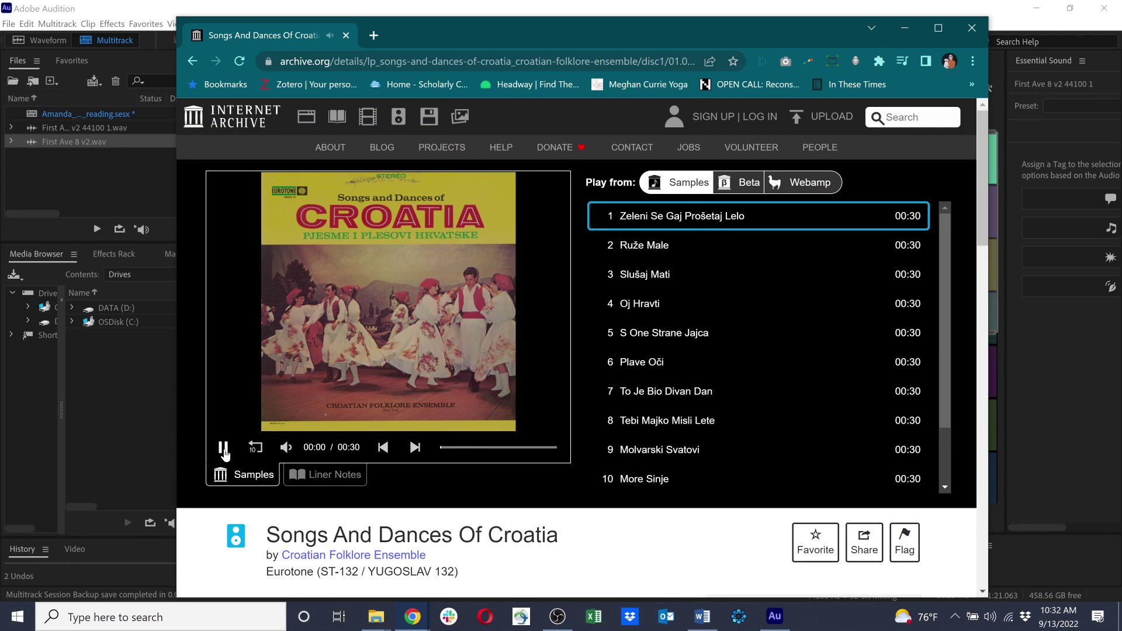
pyautogui.scroll(-10, 842, 439)
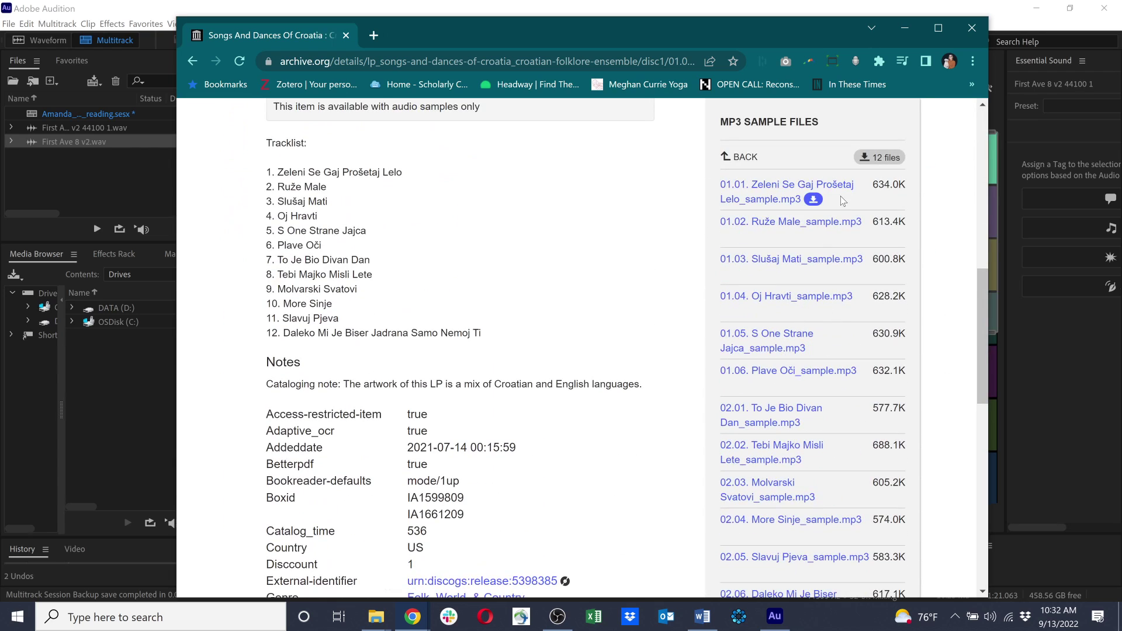
pyautogui.click(815, 203)
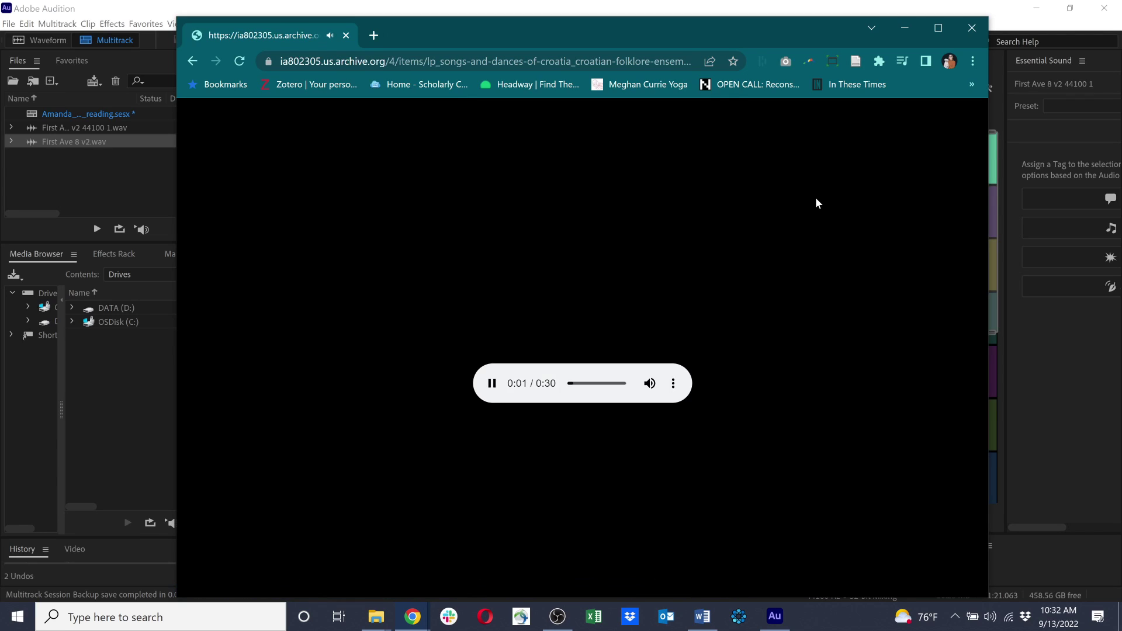
pyautogui.click(493, 383)
pyautogui.click(672, 384)
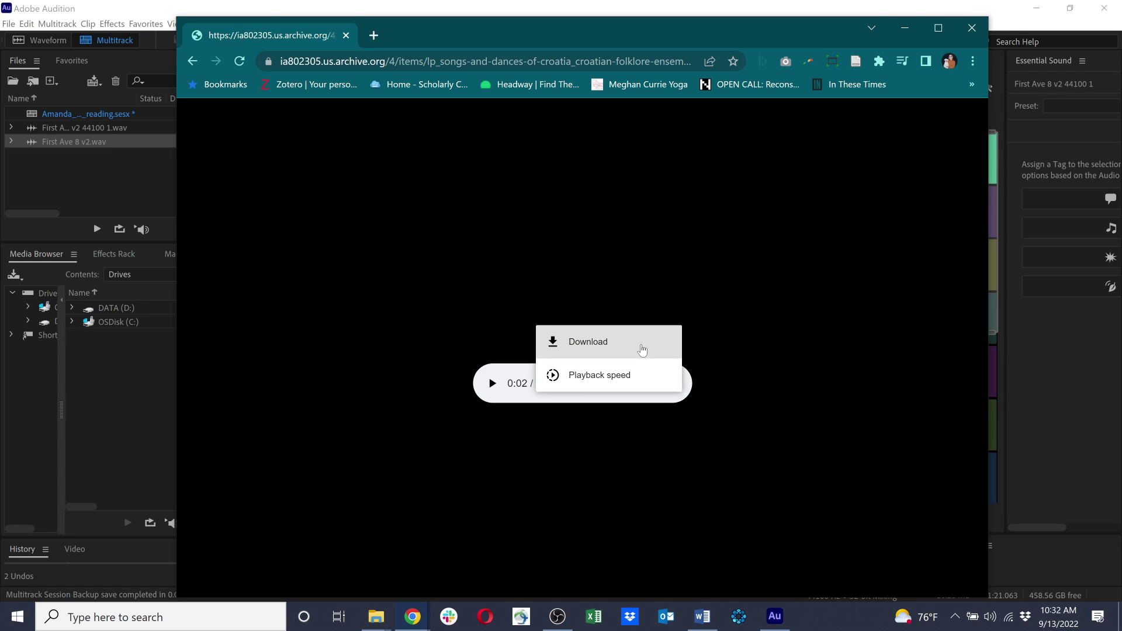
# Step: Minimize the browser and select the 01.01. Aramiska sample in the Amanda Tutorial folder in File Explorer
pyautogui.click(908, 36)
pyautogui.moveTo(376, 617)
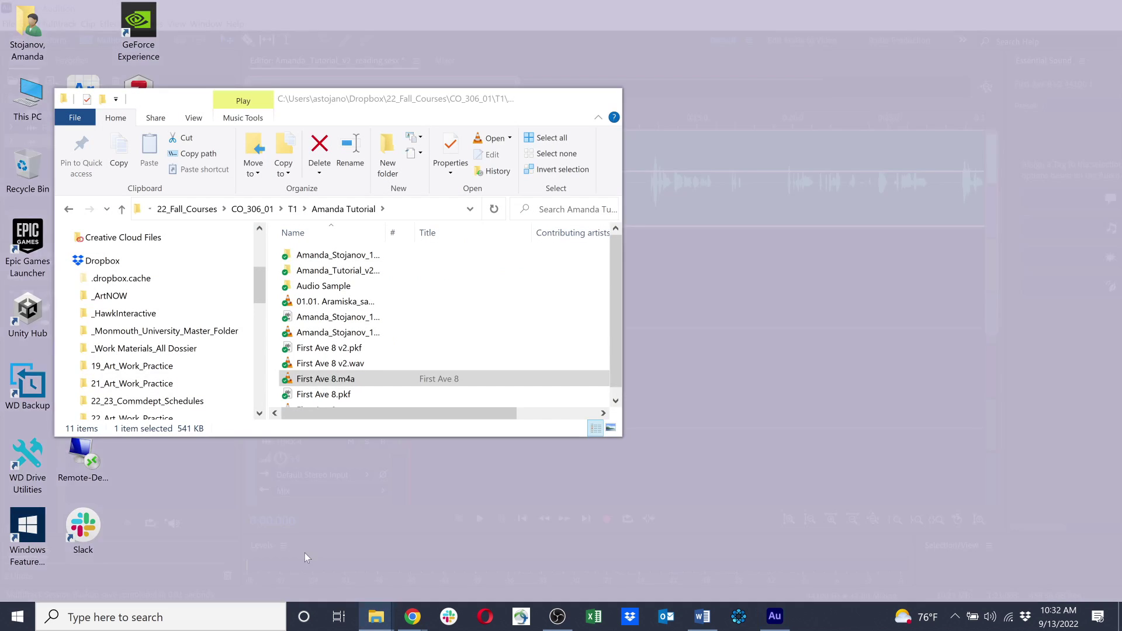
pyautogui.click(320, 558)
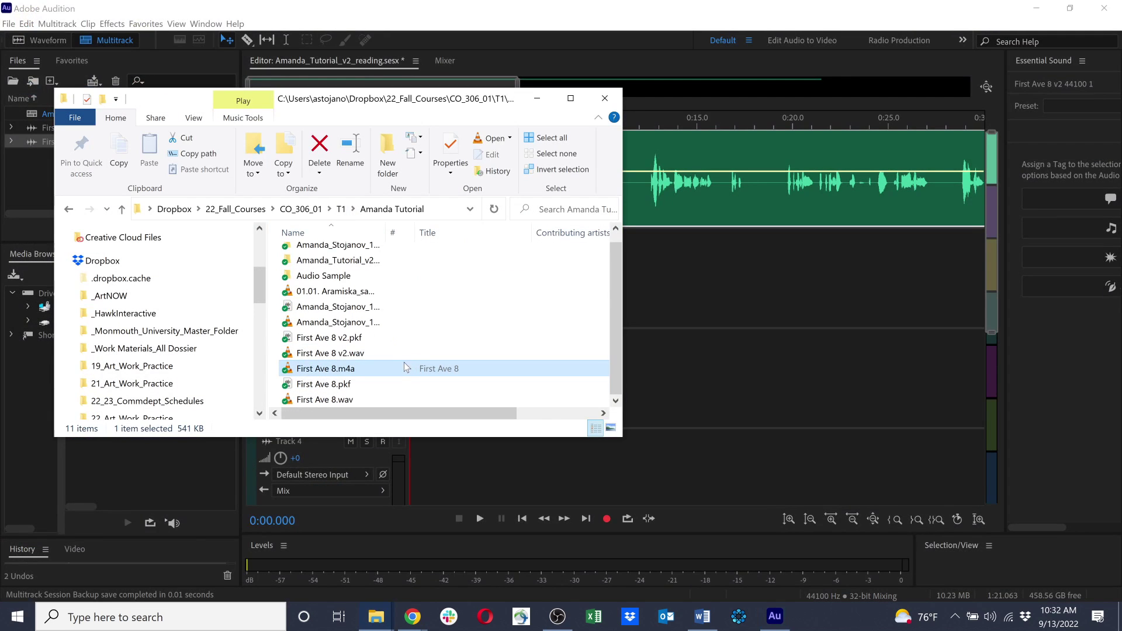
pyautogui.click(328, 293)
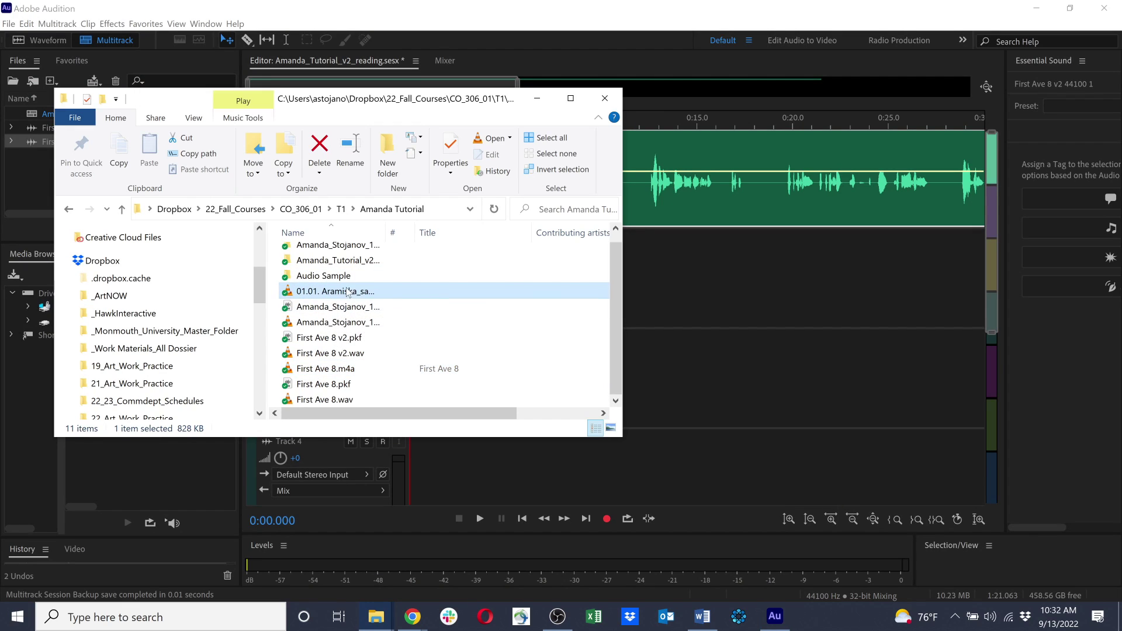
# Step: Switch to Adobe Audition, import 01.01. Aramiska_sample.mp3 from the Amanda Tutorial folder, and check its waveform before returning to the multitrack session
pyautogui.hotkey('alt', 'Tab')
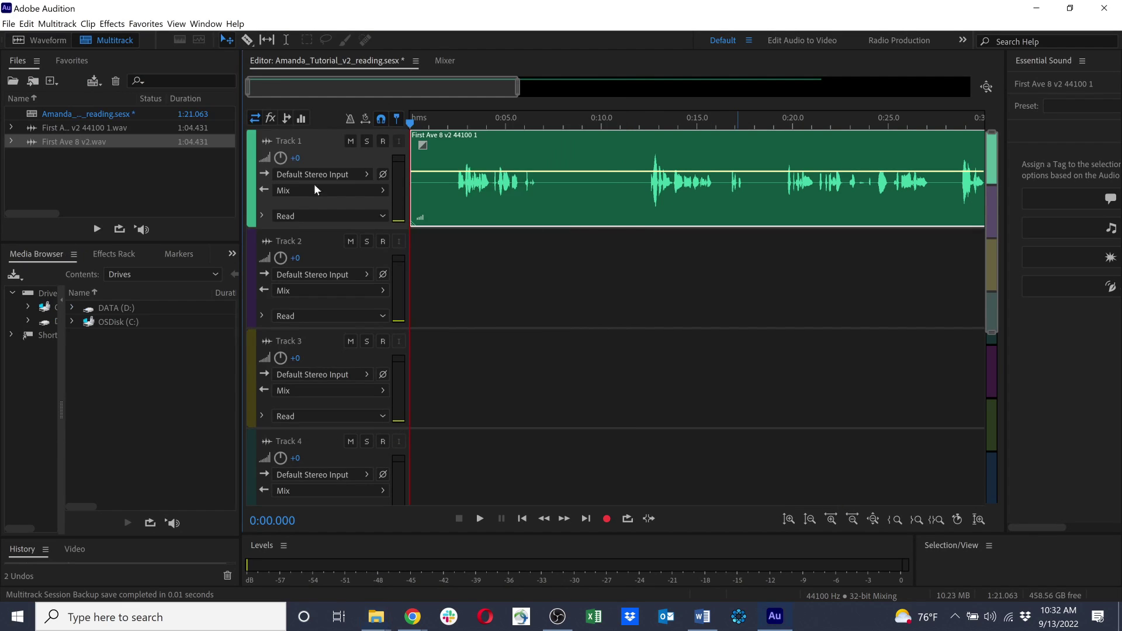
pyautogui.click(181, 193)
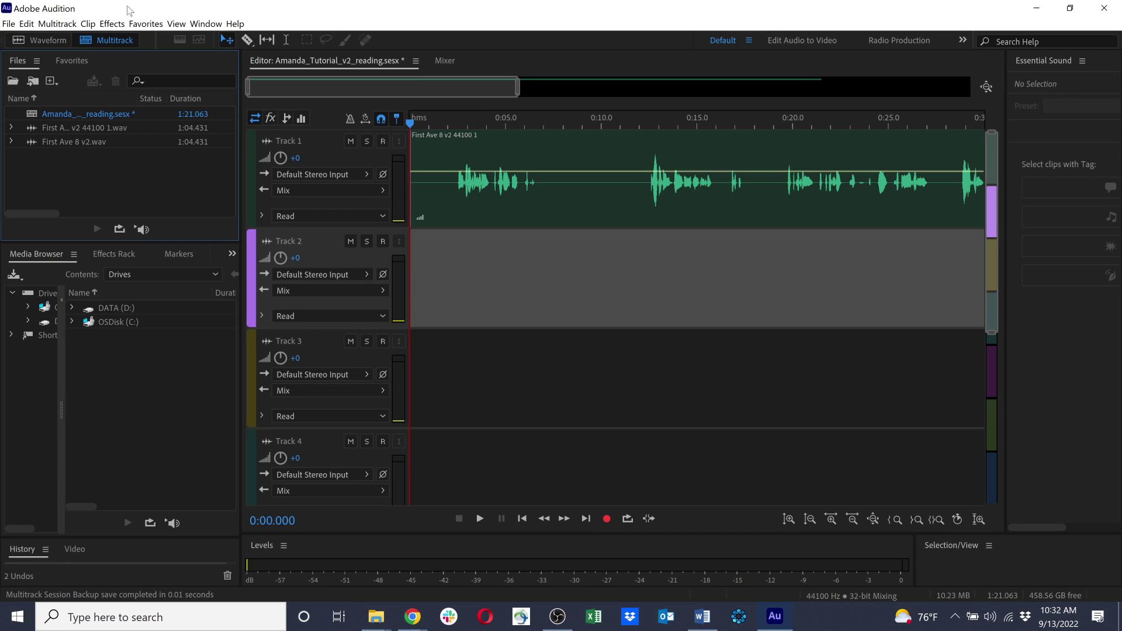
pyautogui.click(9, 24)
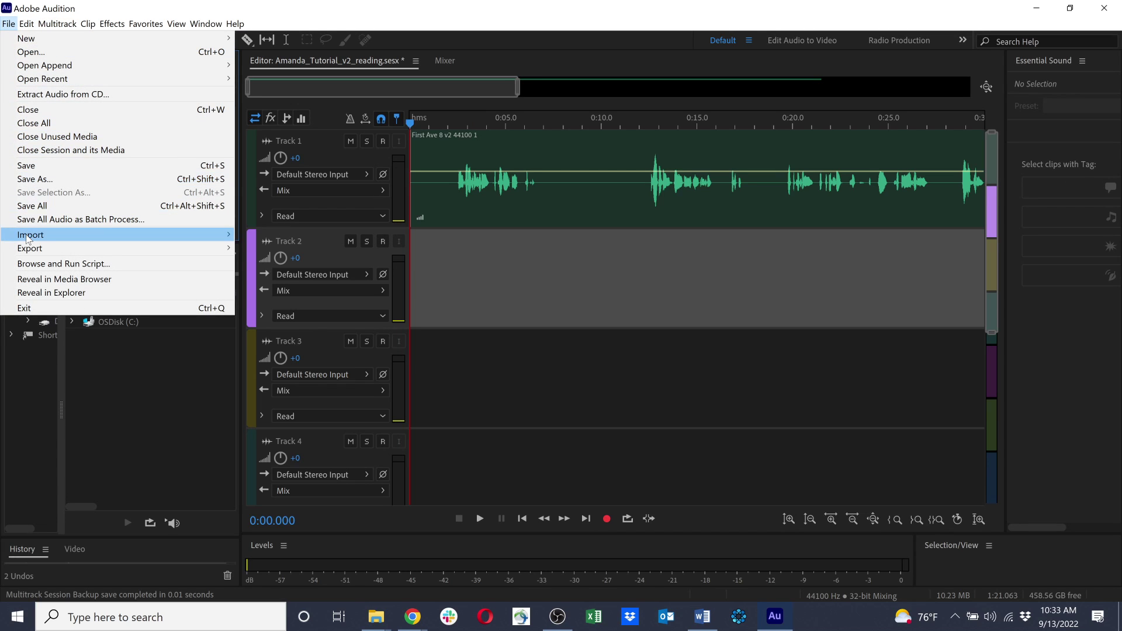
pyautogui.moveTo(26, 236)
pyautogui.click(327, 235)
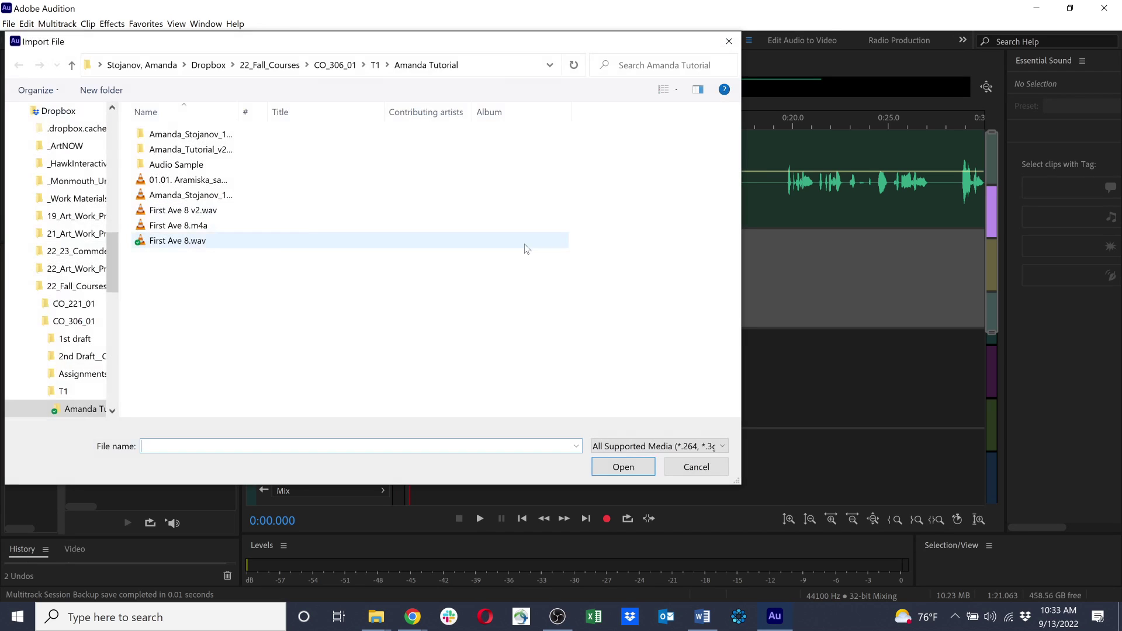
pyautogui.click(175, 186)
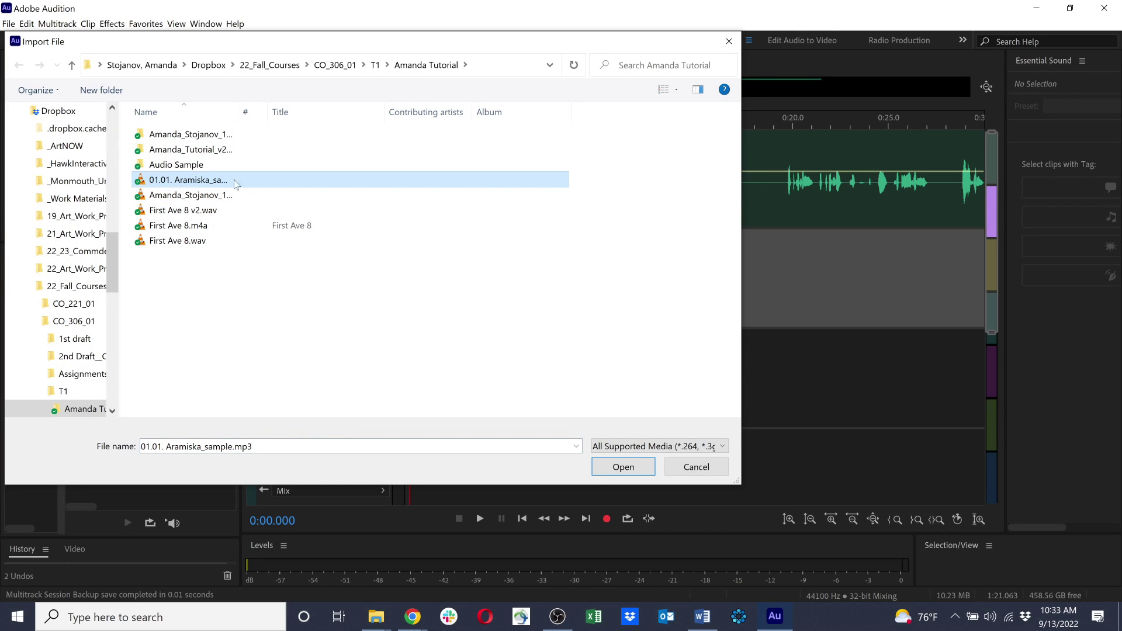
pyautogui.click(613, 465)
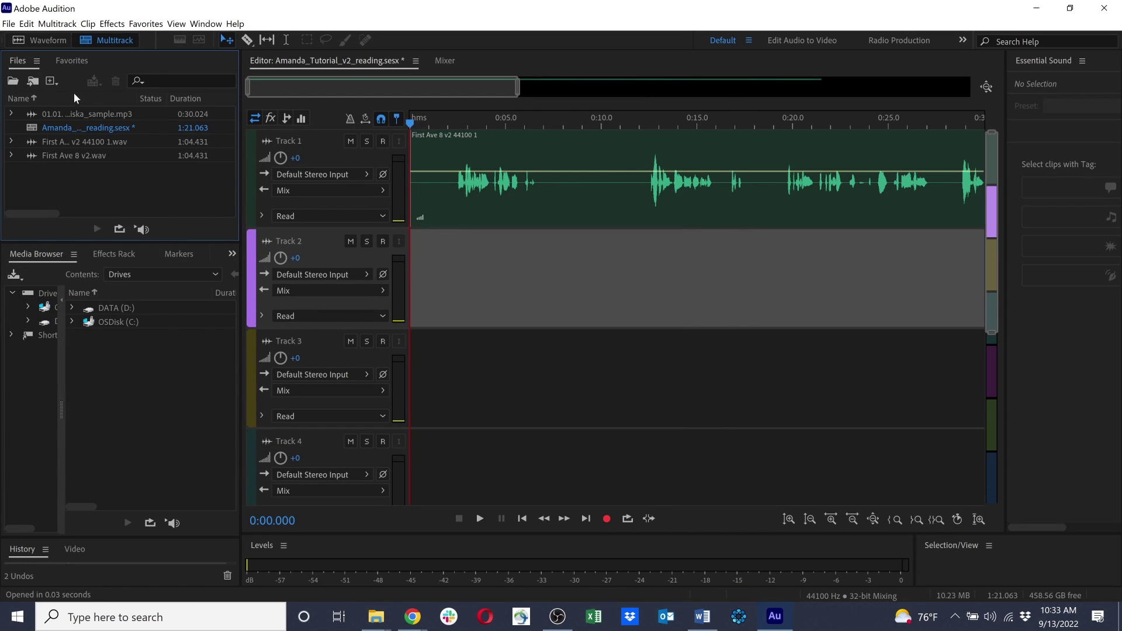
pyautogui.doubleClick(71, 116)
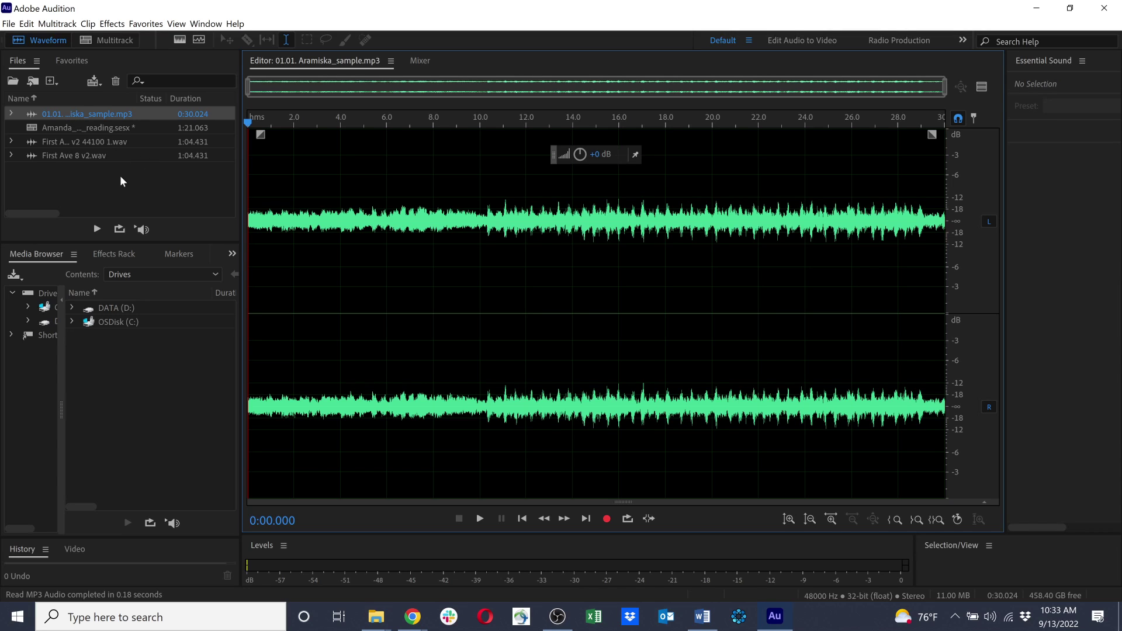
pyautogui.click(109, 34)
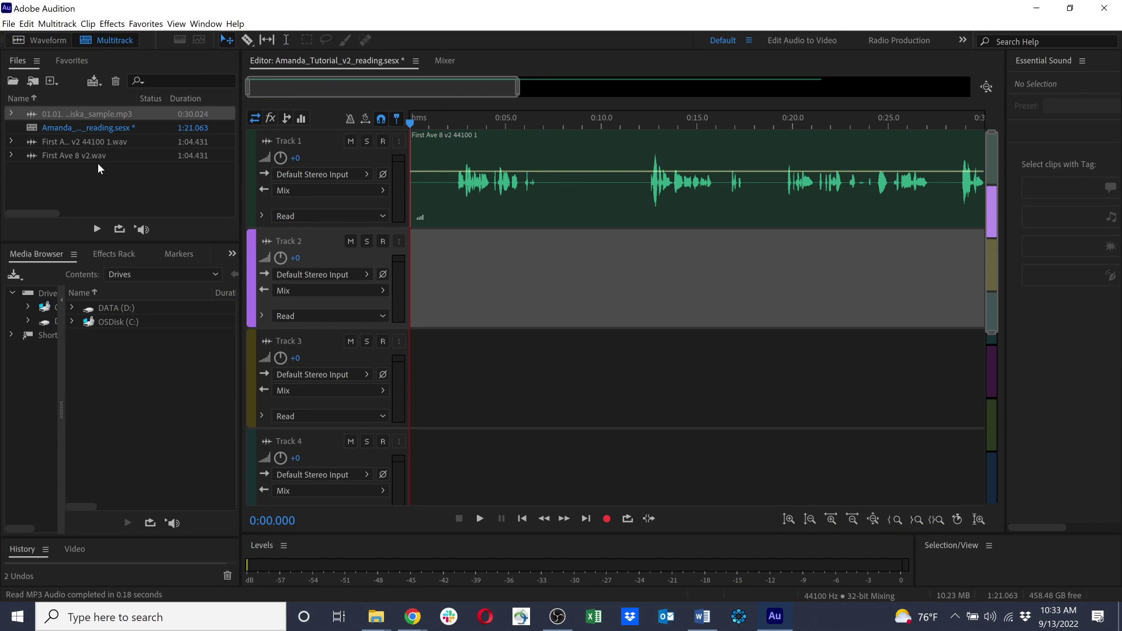
# Step: Insert 01.01. Aramiska_sample at the start of Track 2, accepting a copy conformed to the session's sample rate
pyautogui.rightClick(420, 270)
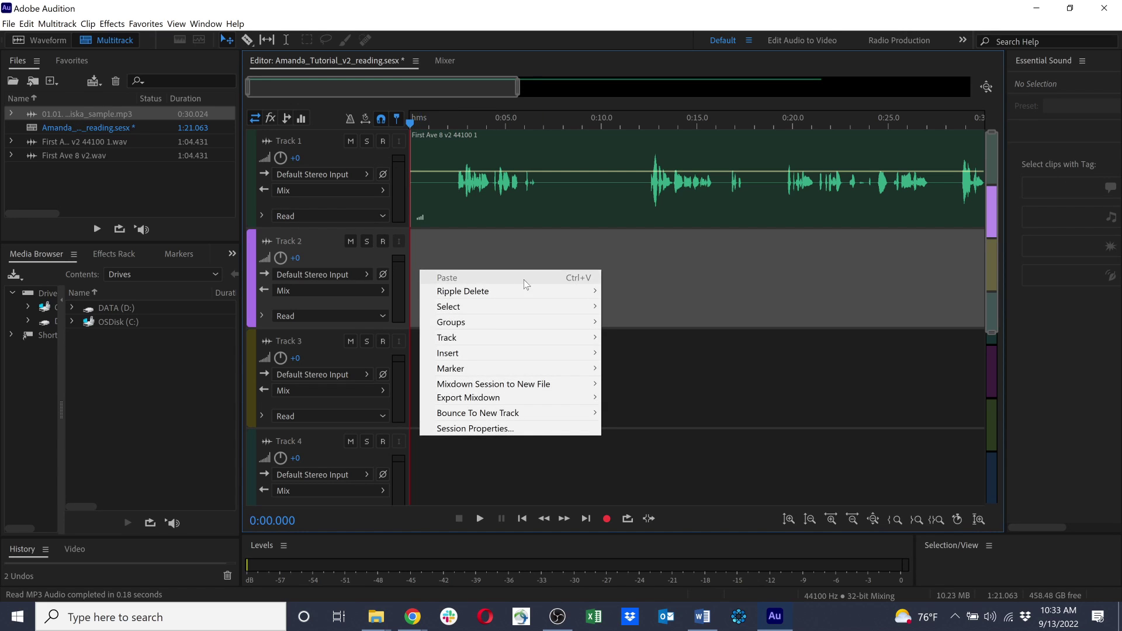
pyautogui.moveTo(533, 358)
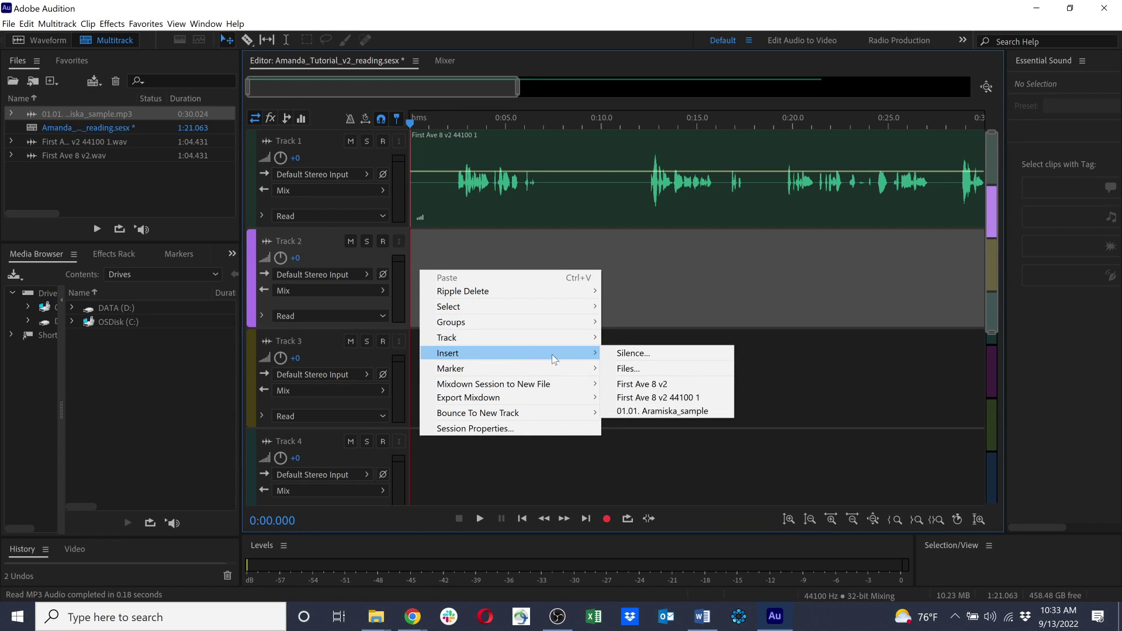
pyautogui.click(630, 263)
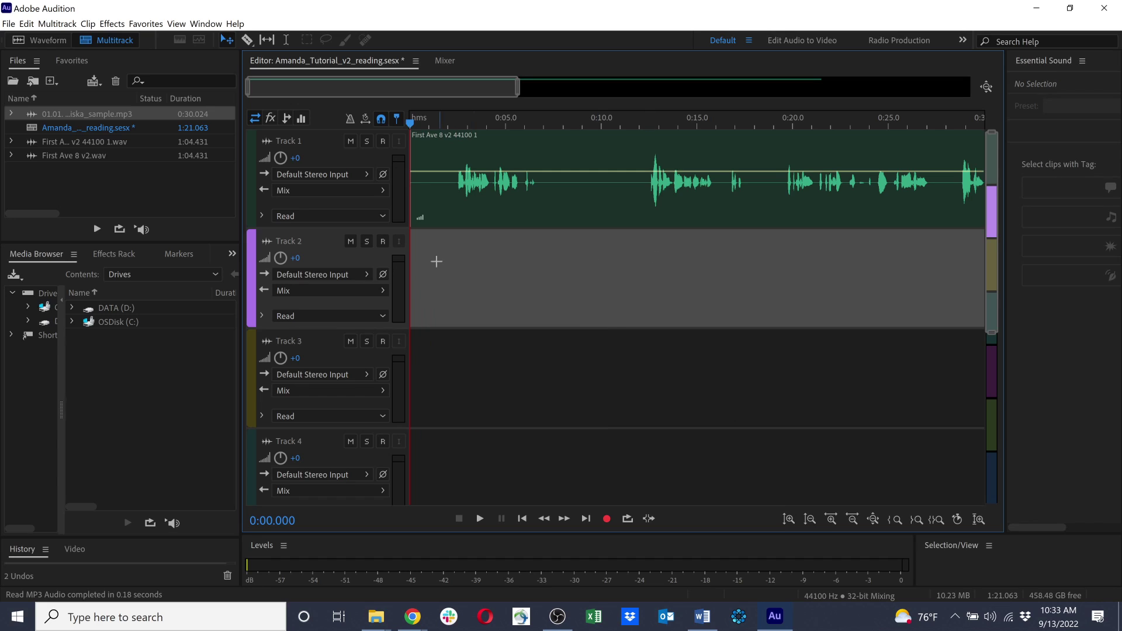
pyautogui.rightClick(437, 263)
pyautogui.moveTo(519, 346)
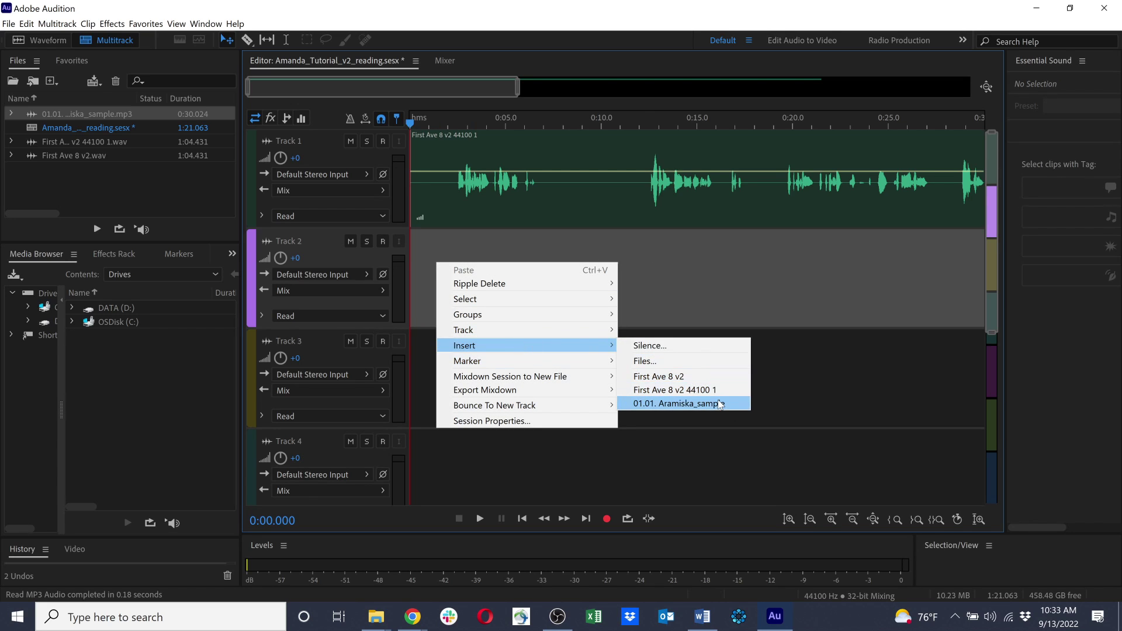
pyautogui.click(719, 404)
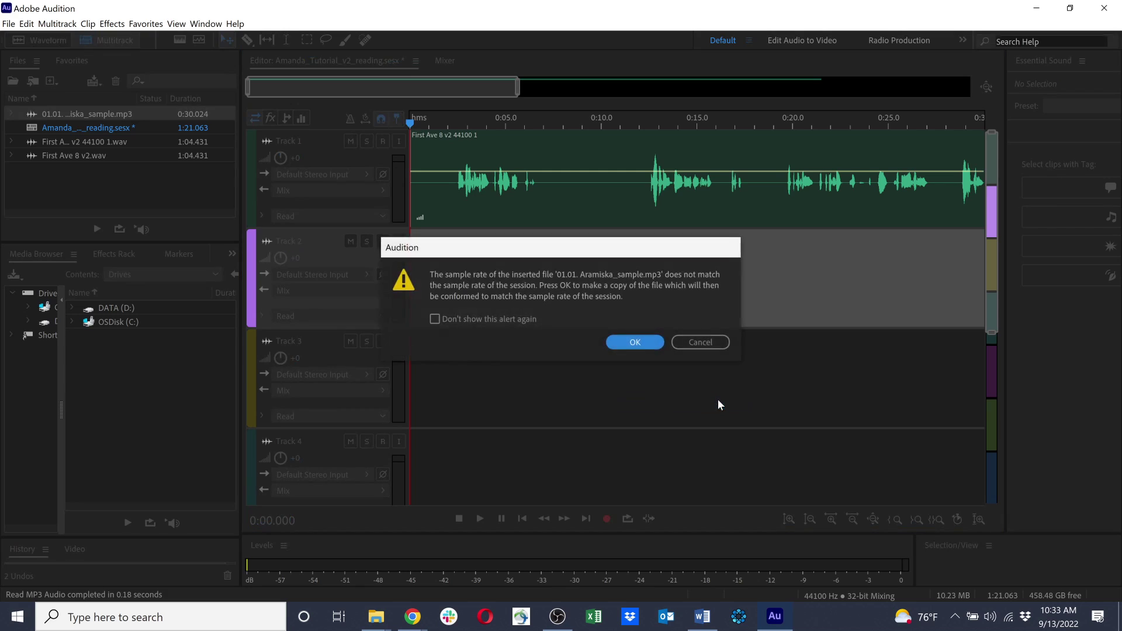
pyautogui.click(634, 341)
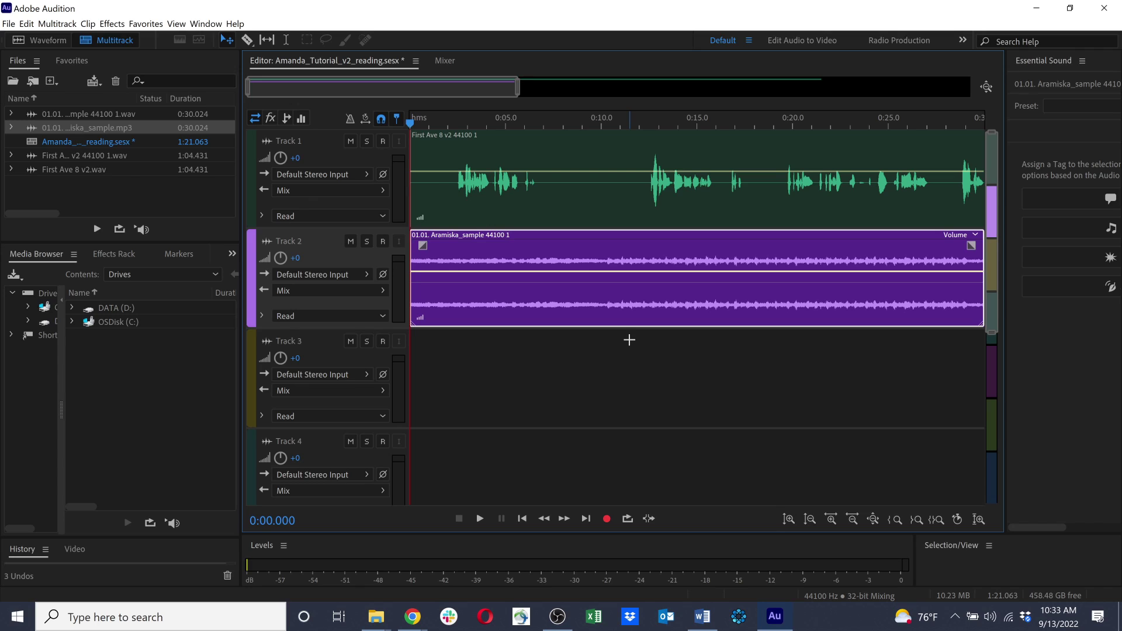
# Step: Play the voice and music together, lower the Track 2 clip's volume envelope, and replay the mix from about 0:02.3
pyautogui.press('space')
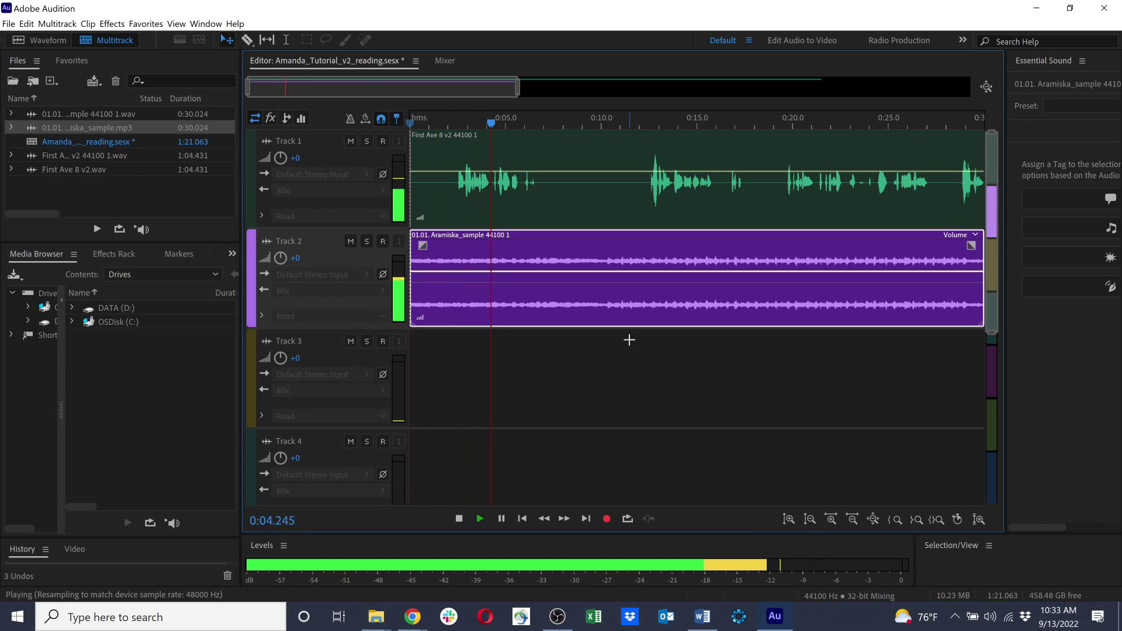
pyautogui.press('space')
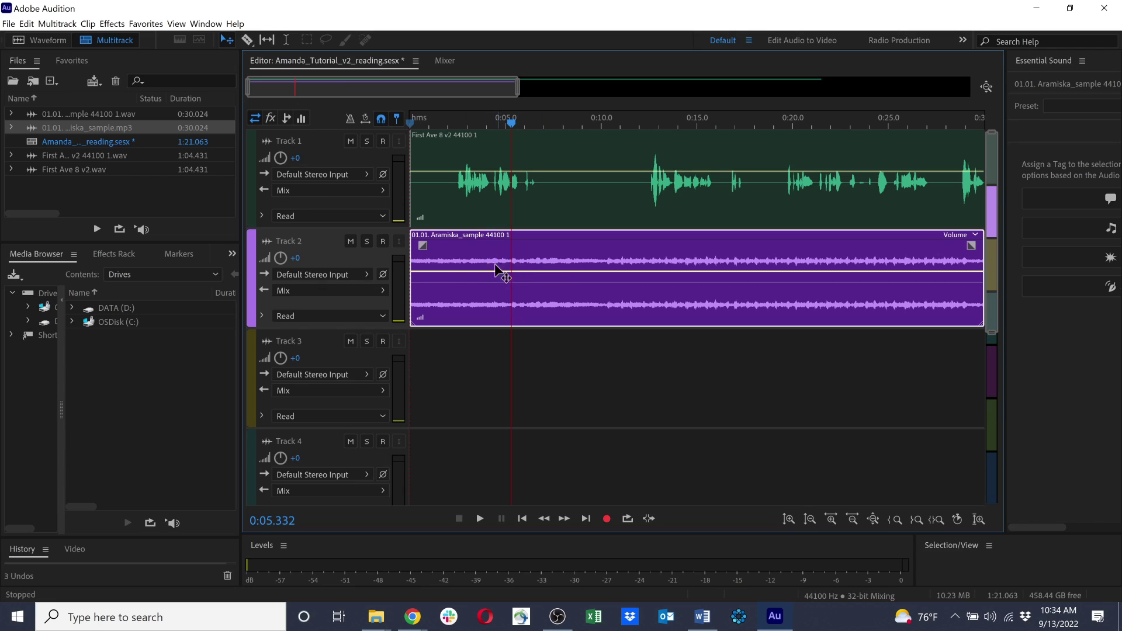
pyautogui.moveTo(466, 278)
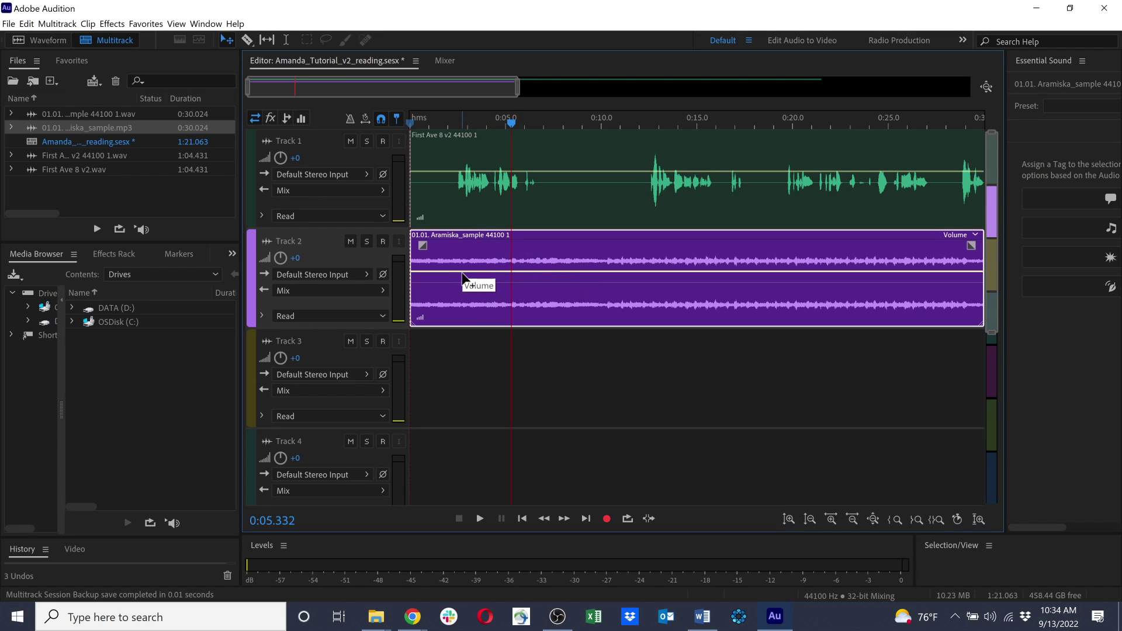
pyautogui.moveTo(466, 276); pyautogui.dragTo(473, 286)
pyautogui.moveTo(514, 132); pyautogui.dragTo(454, 129)
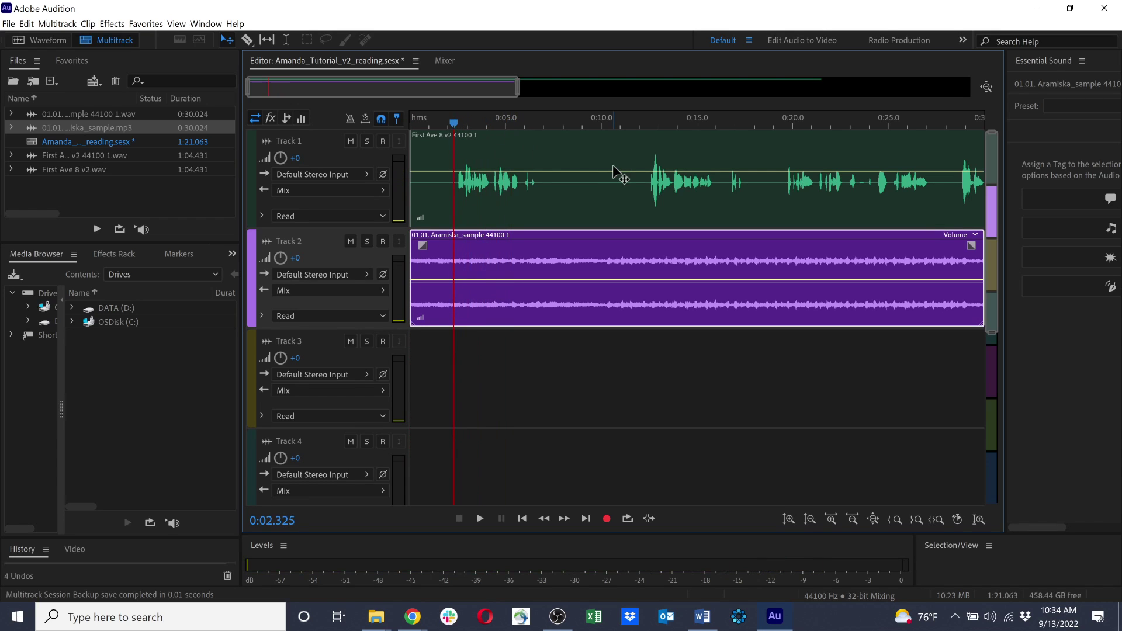
pyautogui.press('space')
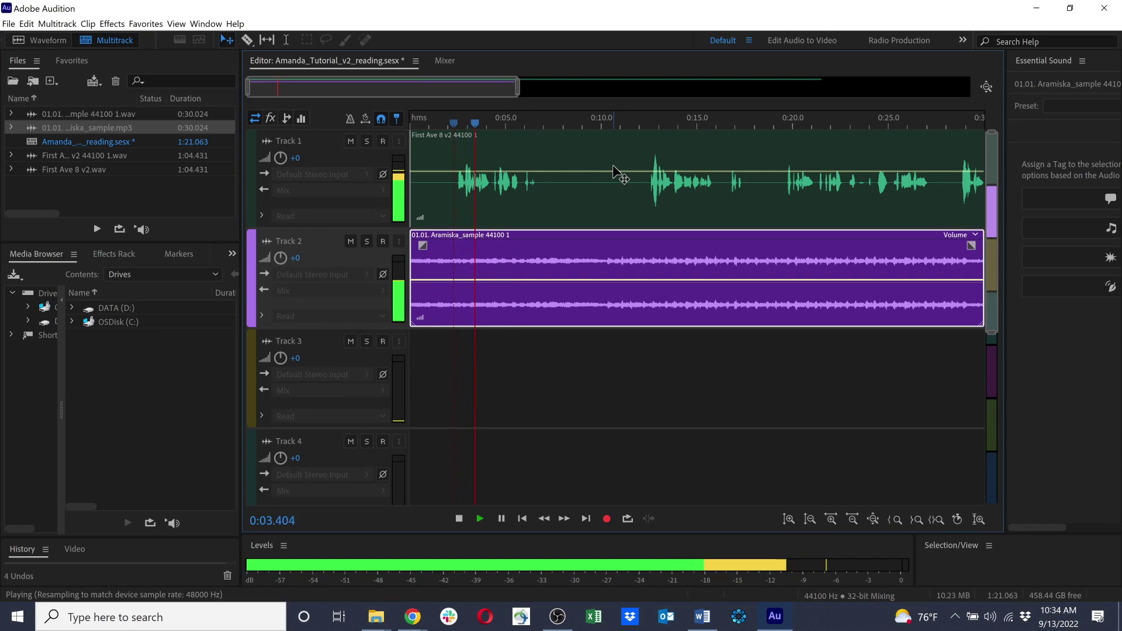
pyautogui.press('space')
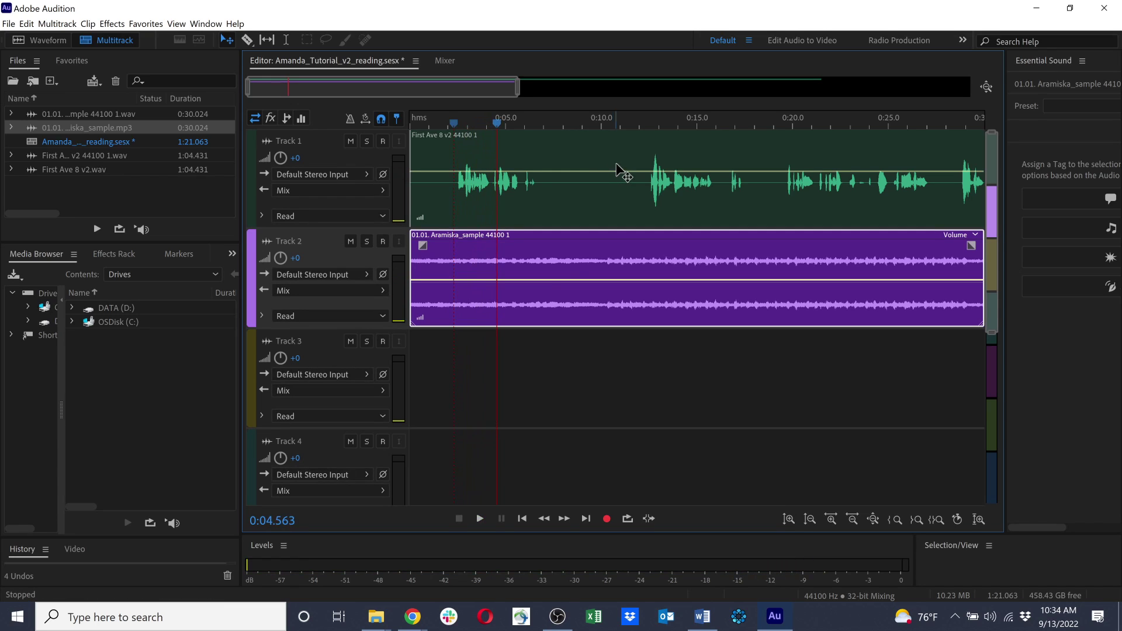
# Step: Lower the Track 2 music clip's volume slightly further, replay it under the opening speech, and return the playhead to 0:00.000
pyautogui.moveTo(515, 281); pyautogui.dragTo(515, 285)
pyautogui.click(459, 121)
pyautogui.press('space')
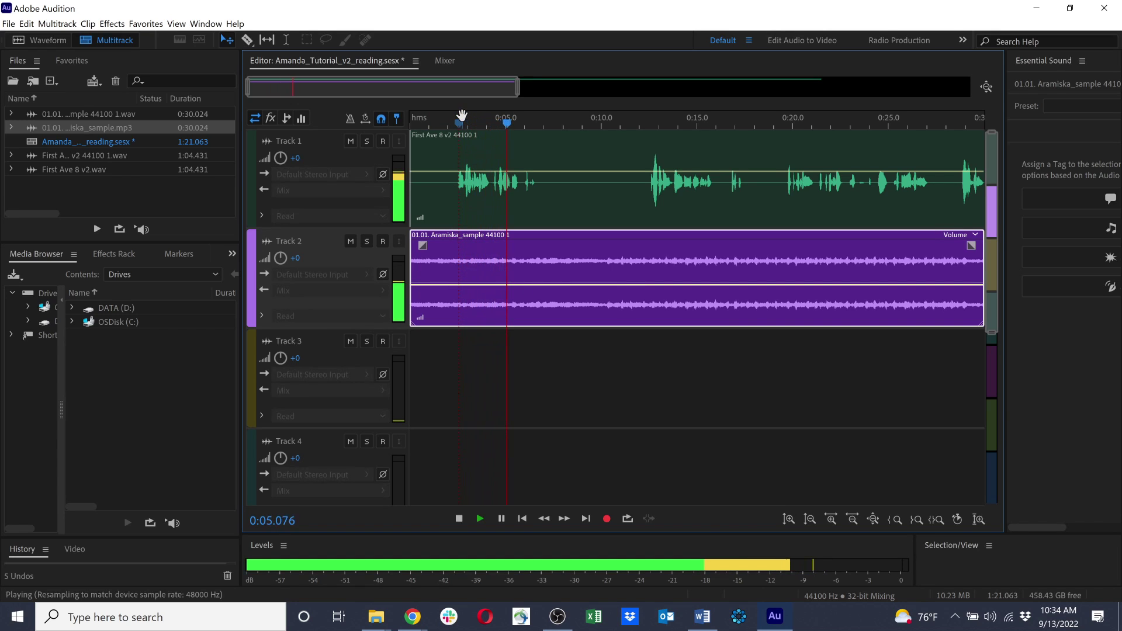
pyautogui.press('space')
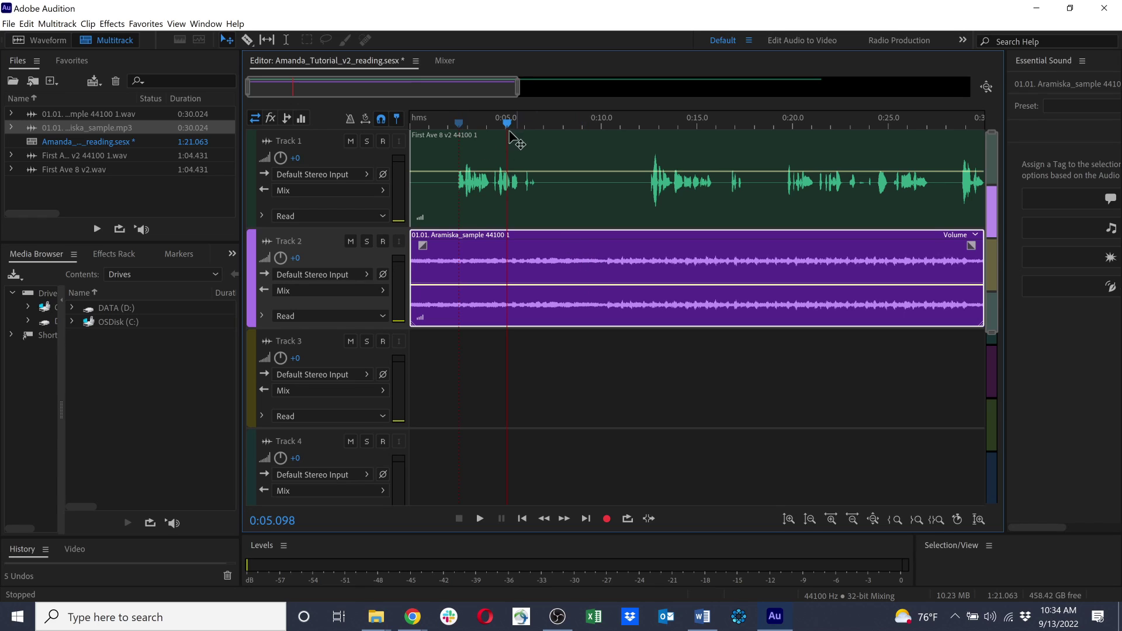
pyautogui.moveTo(508, 124); pyautogui.dragTo(407, 130)
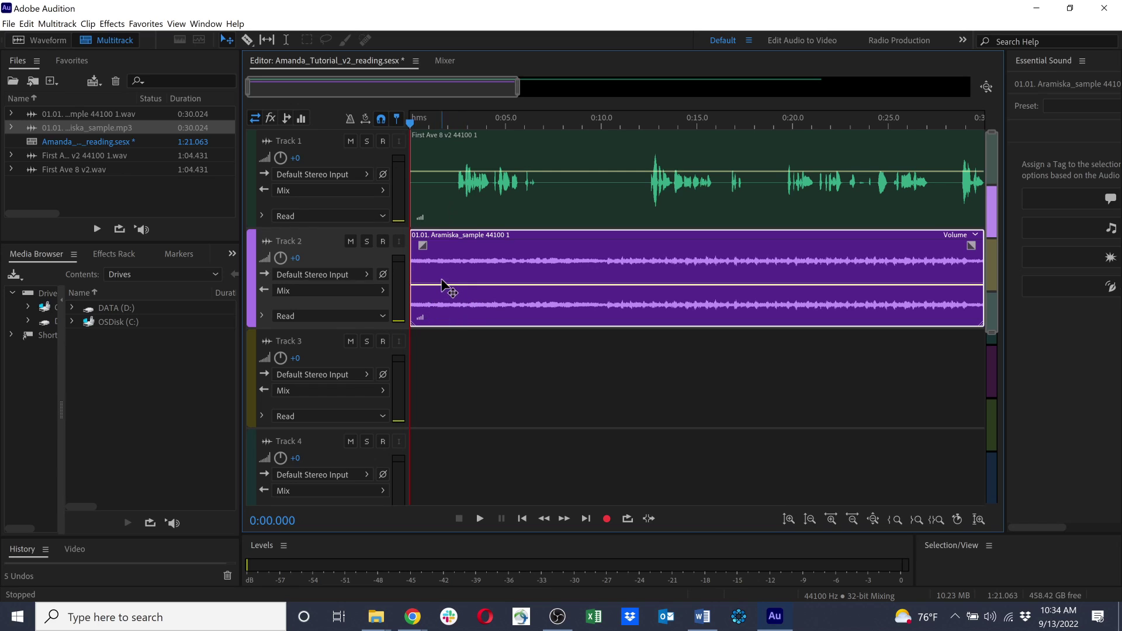
# Step: Examine the opening of the voice and music clips at closer and wider time scales and at different track heights
pyautogui.click(830, 522)
pyautogui.click(830, 519)
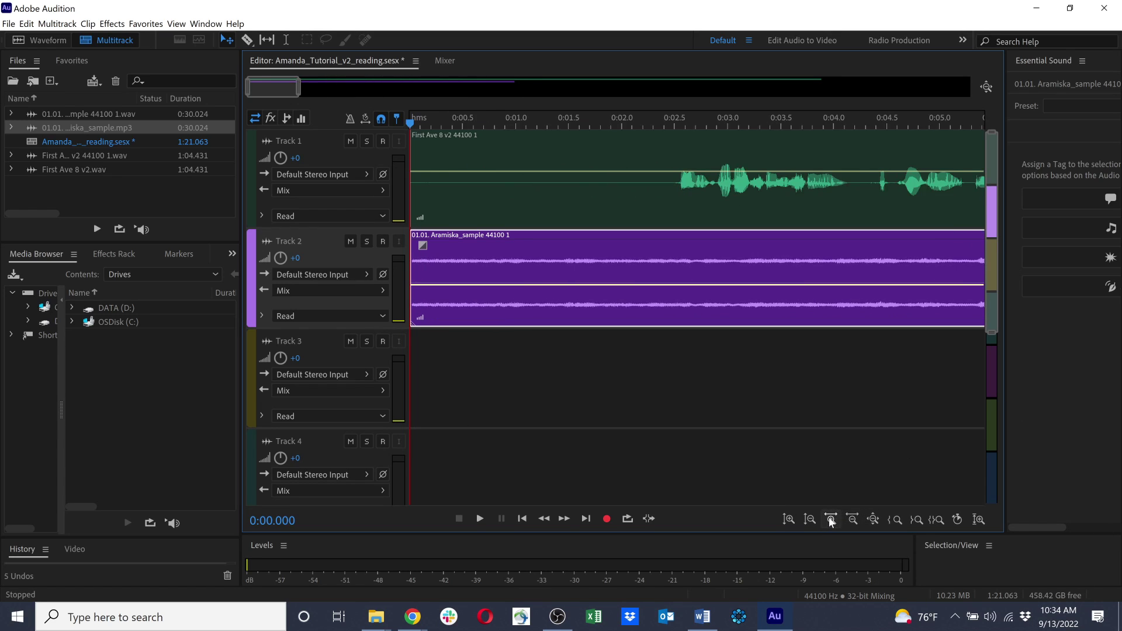
pyautogui.click(830, 520)
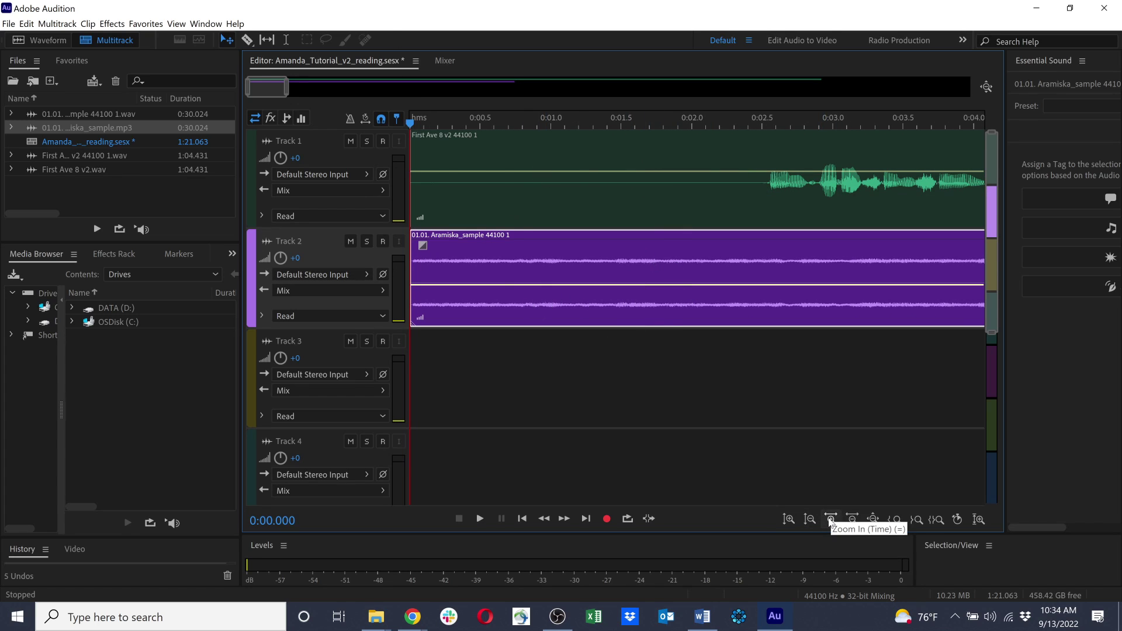
pyautogui.click(847, 518)
pyautogui.click(847, 518)
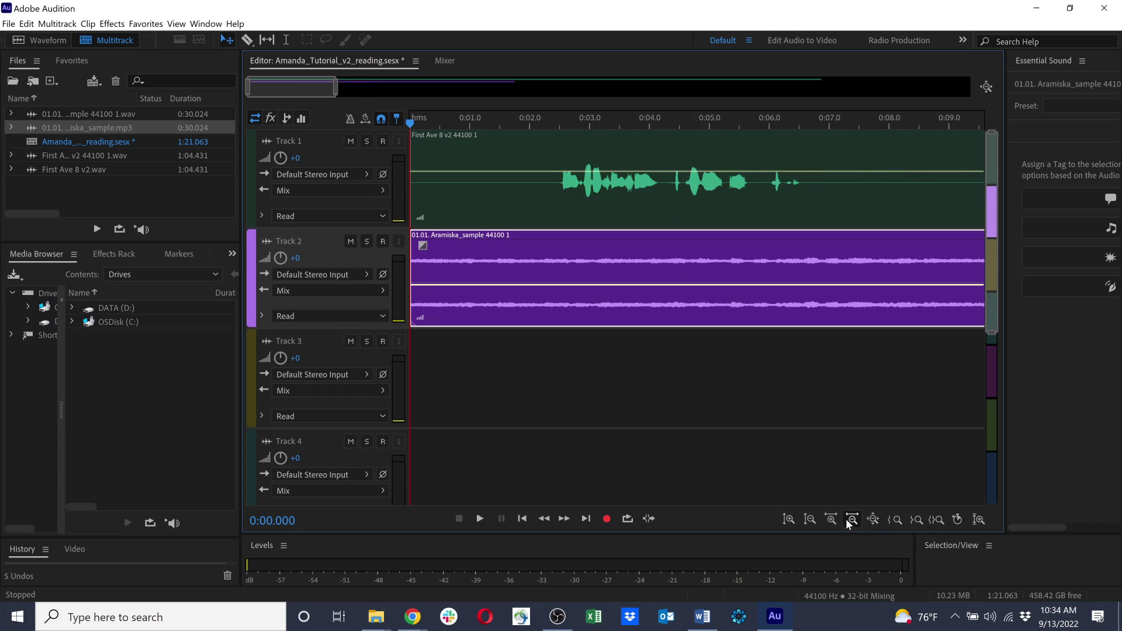
pyautogui.click(831, 519)
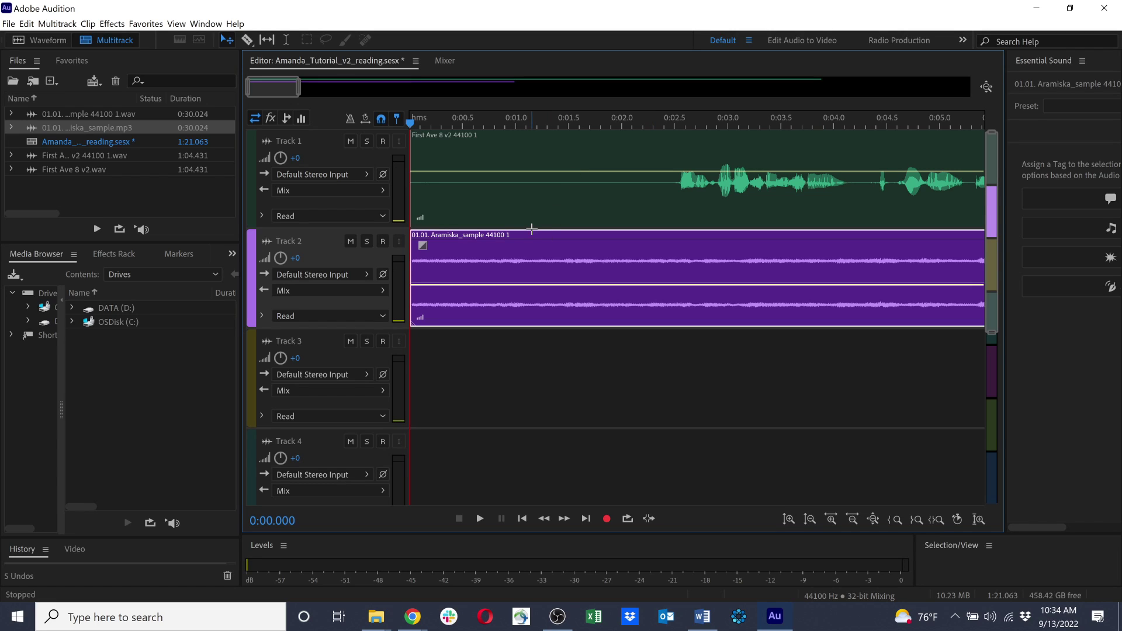
pyautogui.click(808, 519)
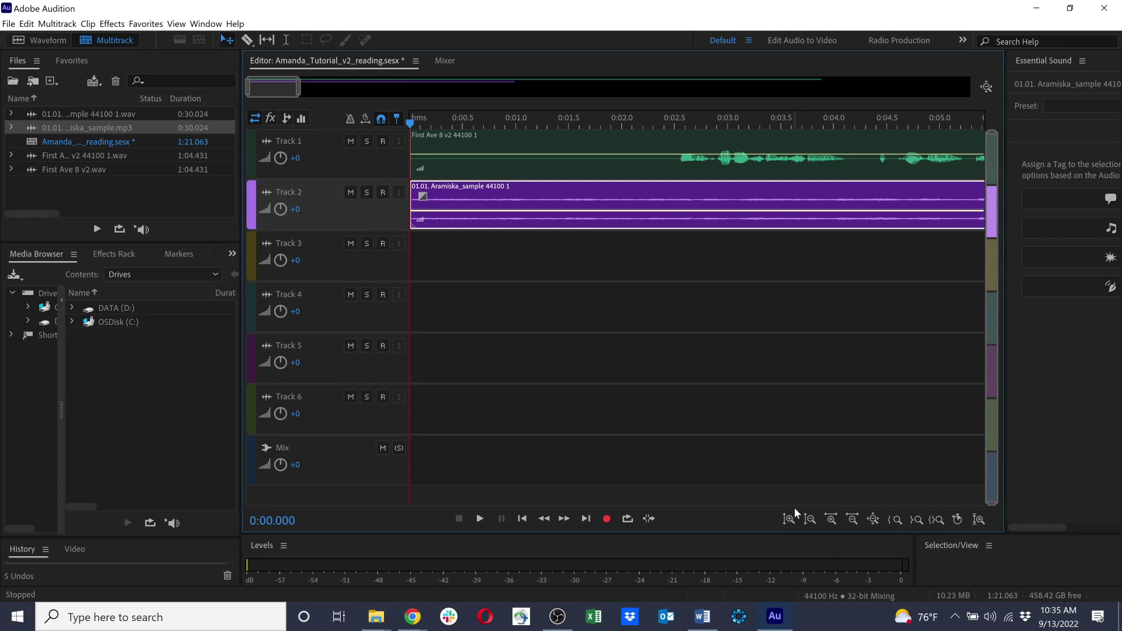
pyautogui.click(790, 521)
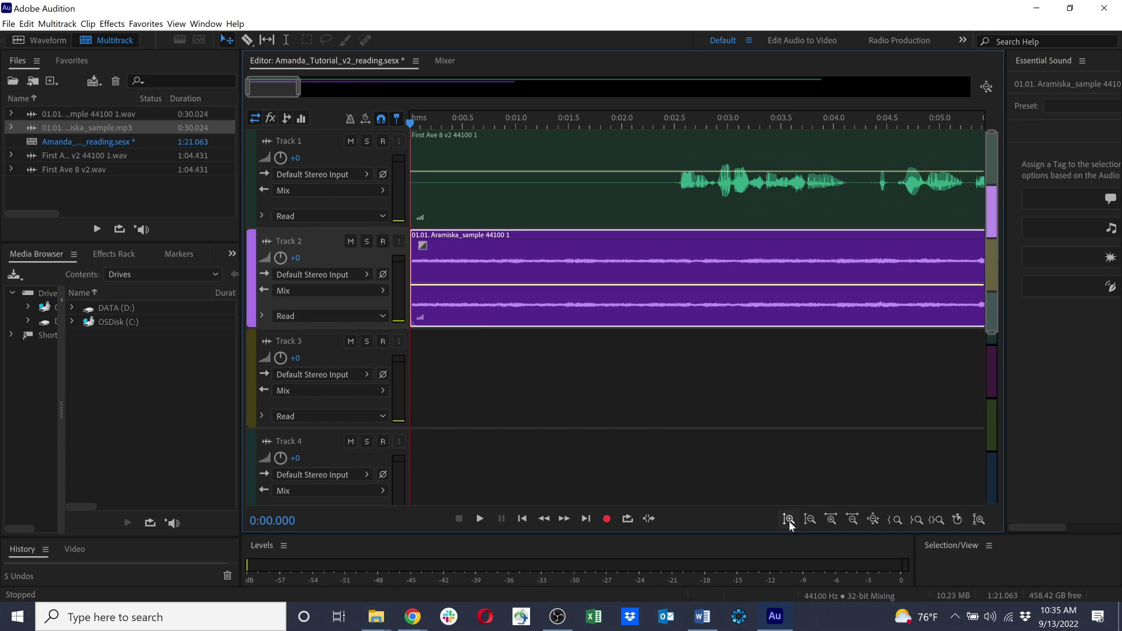
pyautogui.click(789, 521)
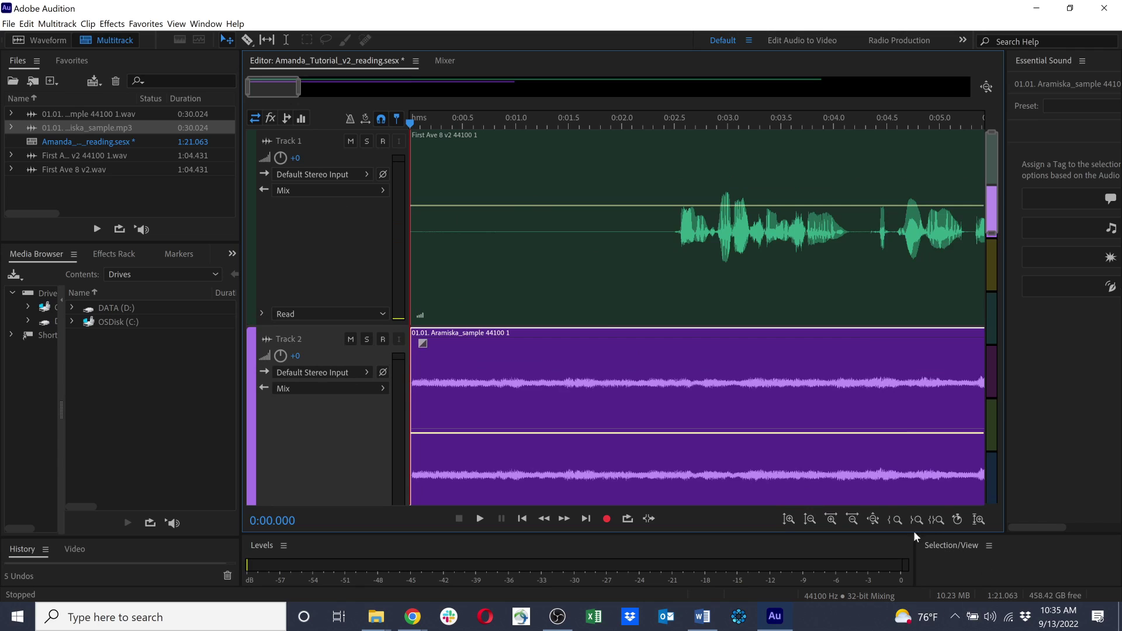
pyautogui.click(810, 519)
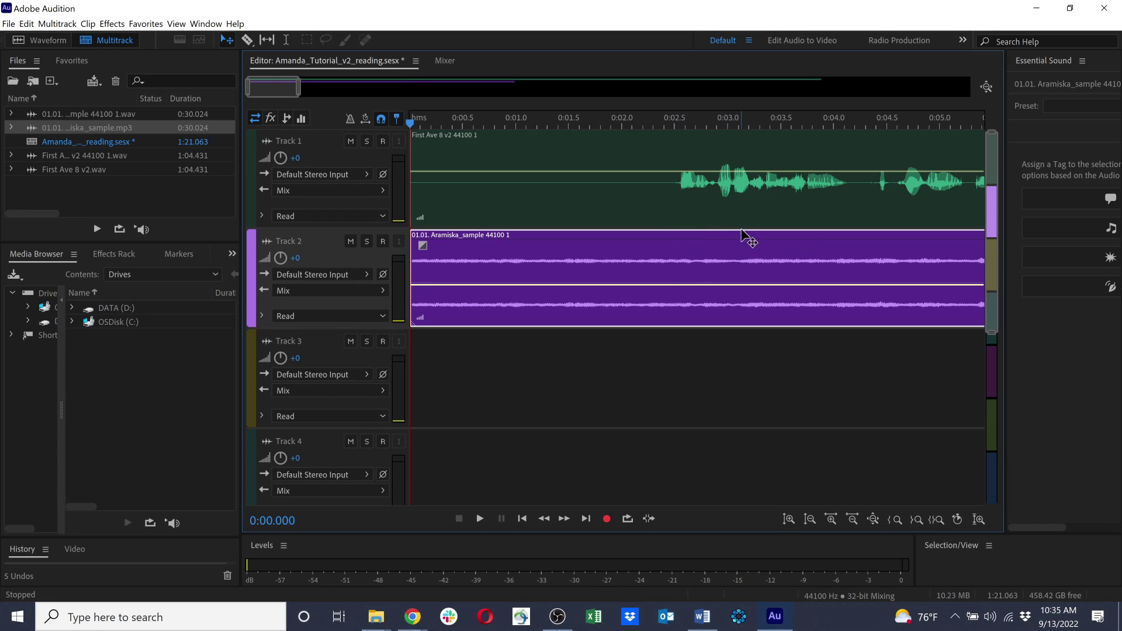
# Step: Split the Track 2 music clip at about 0:02.9 with the Razor tool and select the portion after the cut
pyautogui.click(247, 40)
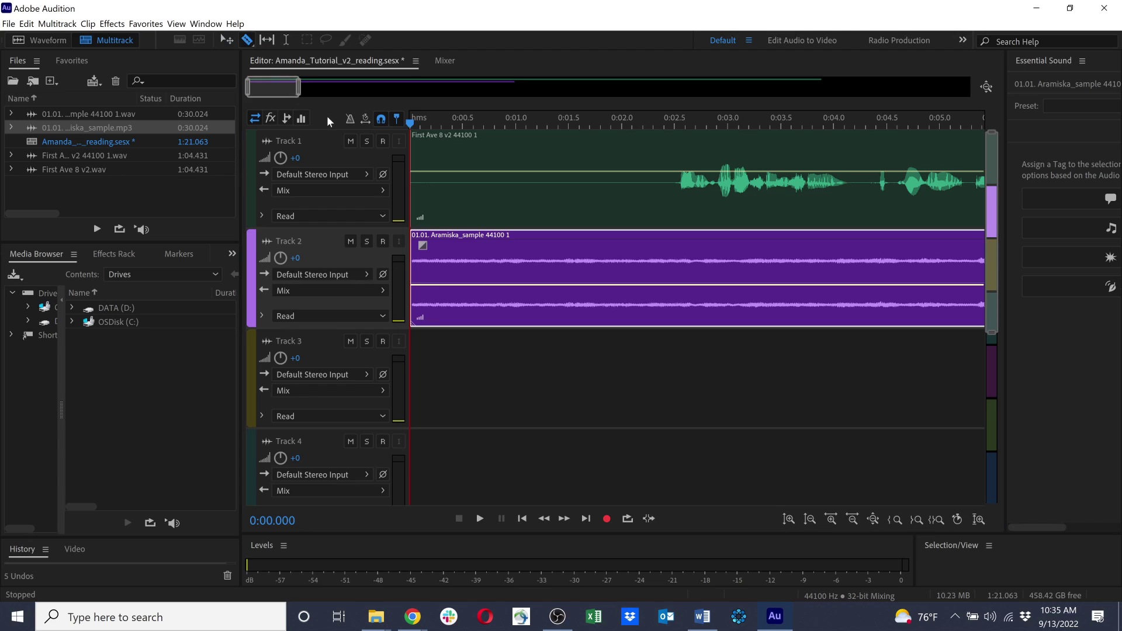
pyautogui.click(720, 259)
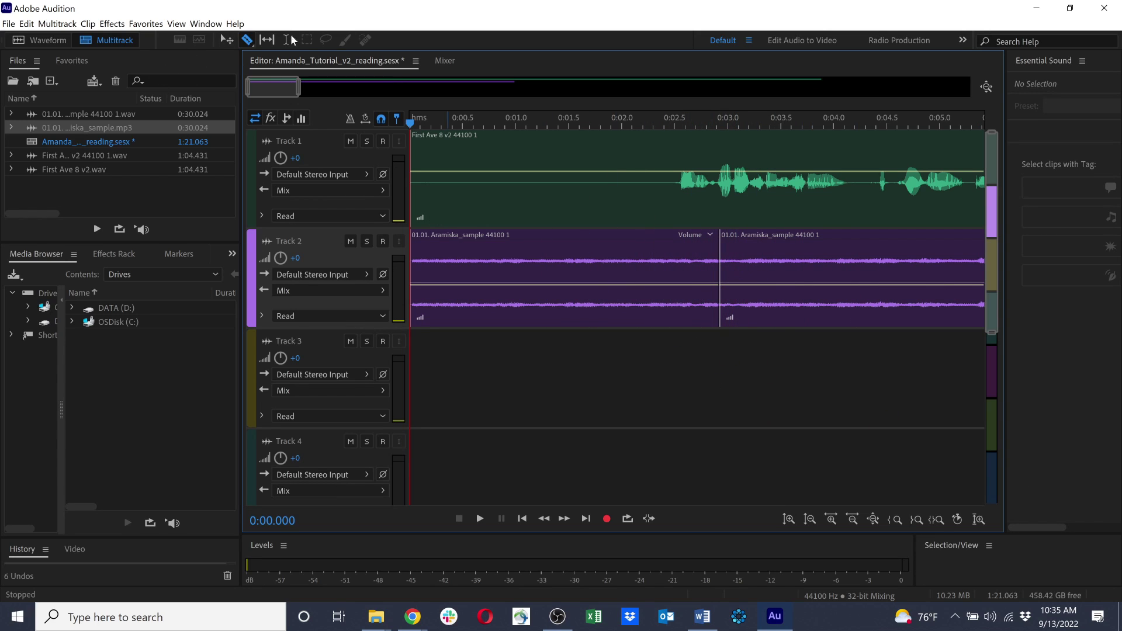
pyautogui.click(228, 42)
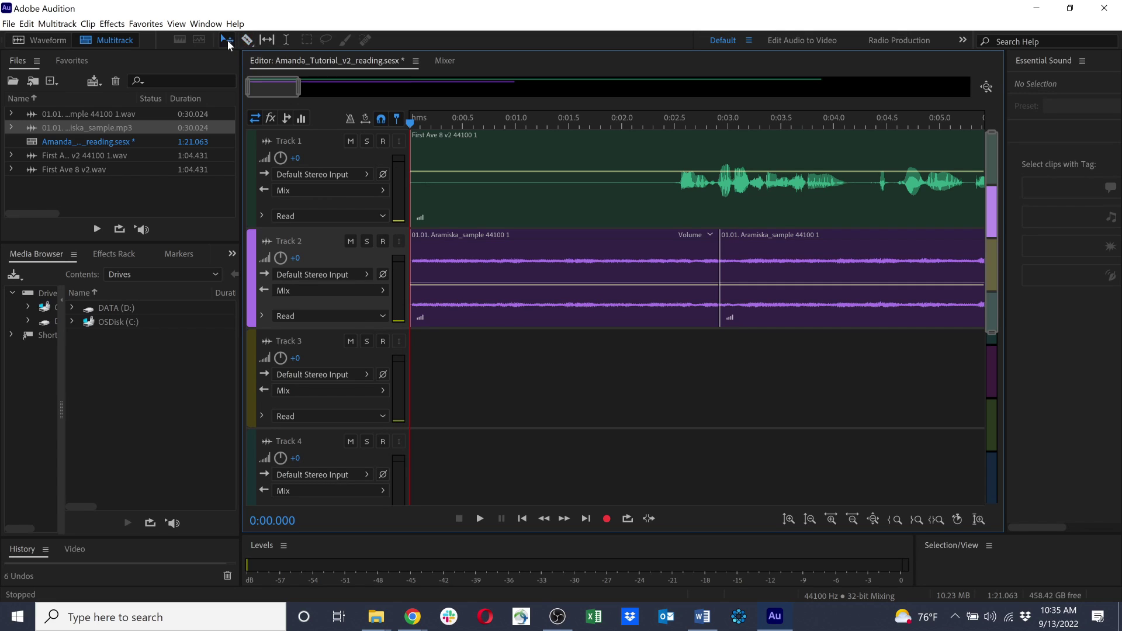
pyautogui.click(772, 248)
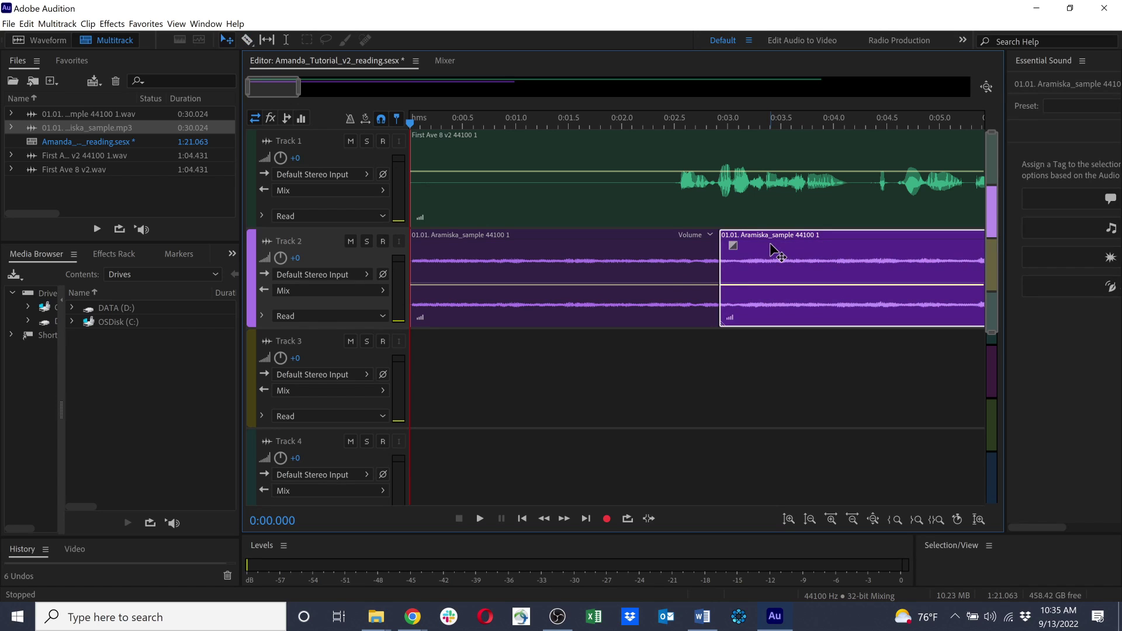
# Step: Delete the portion of the Track 2 music clip after the cut at about 0:02.9
pyautogui.press('Delete')
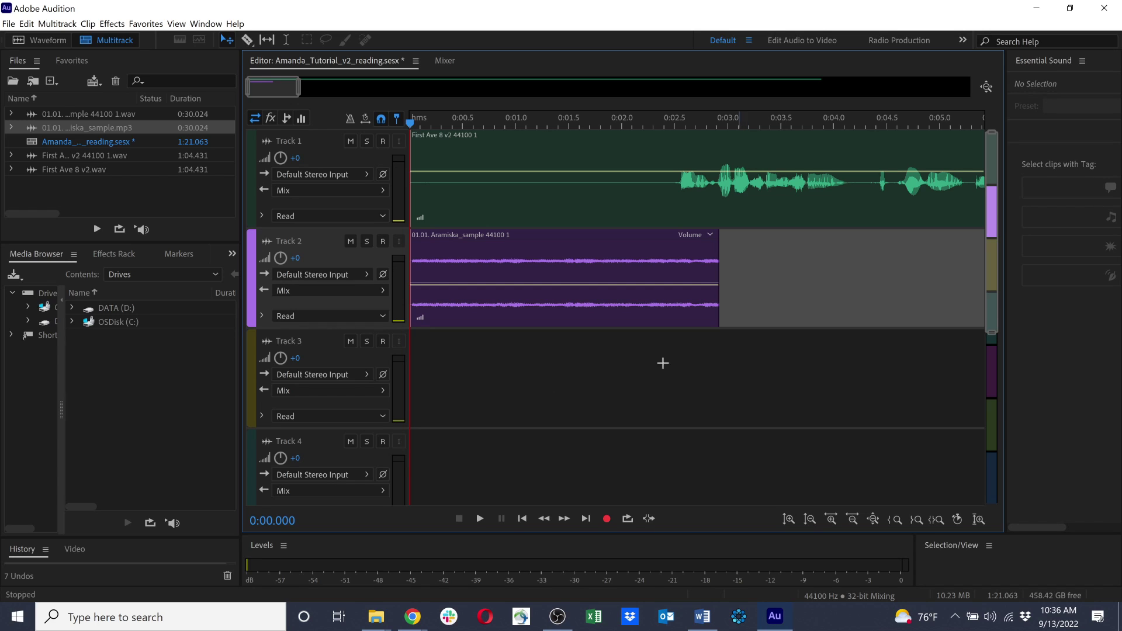
# Step: Split the remaining Track 2 music clip into five pieces with the Razor tool and move the last piece to about 0:03.7
pyautogui.click(247, 39)
pyautogui.click(477, 277)
pyautogui.click(538, 281)
pyautogui.click(639, 275)
pyautogui.click(683, 273)
pyautogui.click(227, 39)
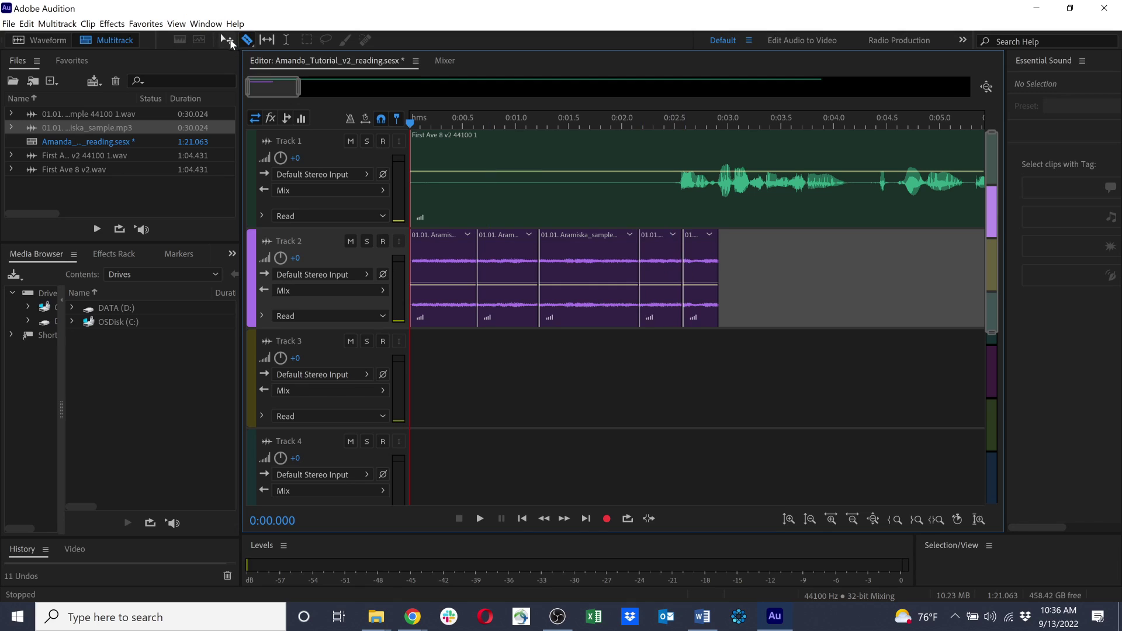
pyautogui.moveTo(716, 311); pyautogui.dragTo(837, 308)
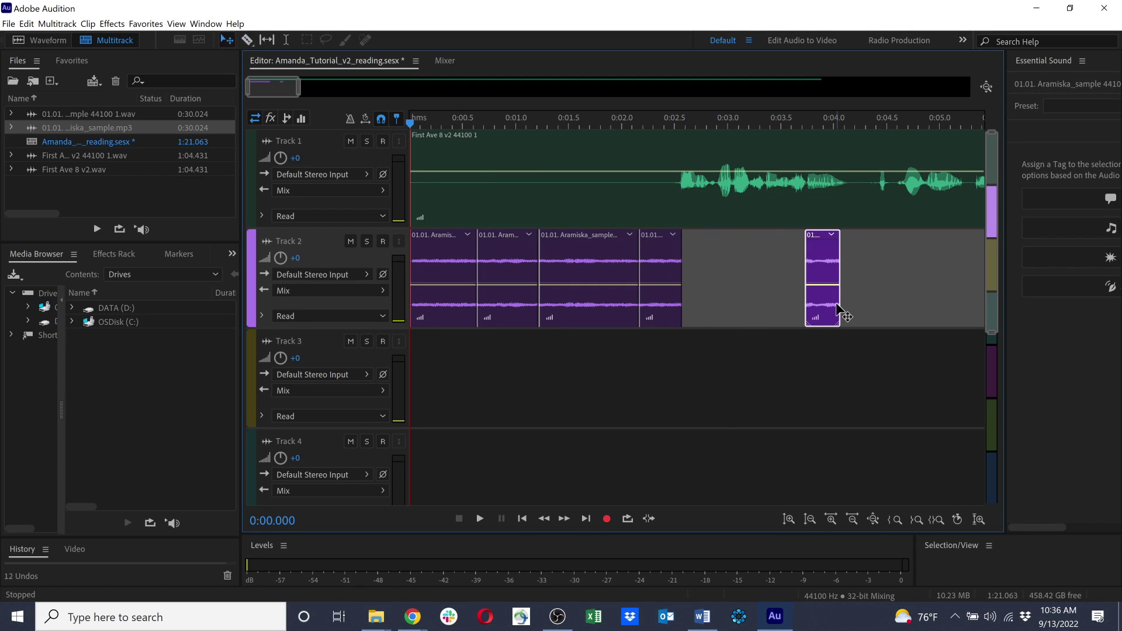
# Step: Undo the move of the last piece and all four razor cuts in the Track 2 clip
pyautogui.hotkey('ctrl', 'z')
pyautogui.hotkey('ctrl', 'z')
pyautogui.hotkey('ctrl', 'z')
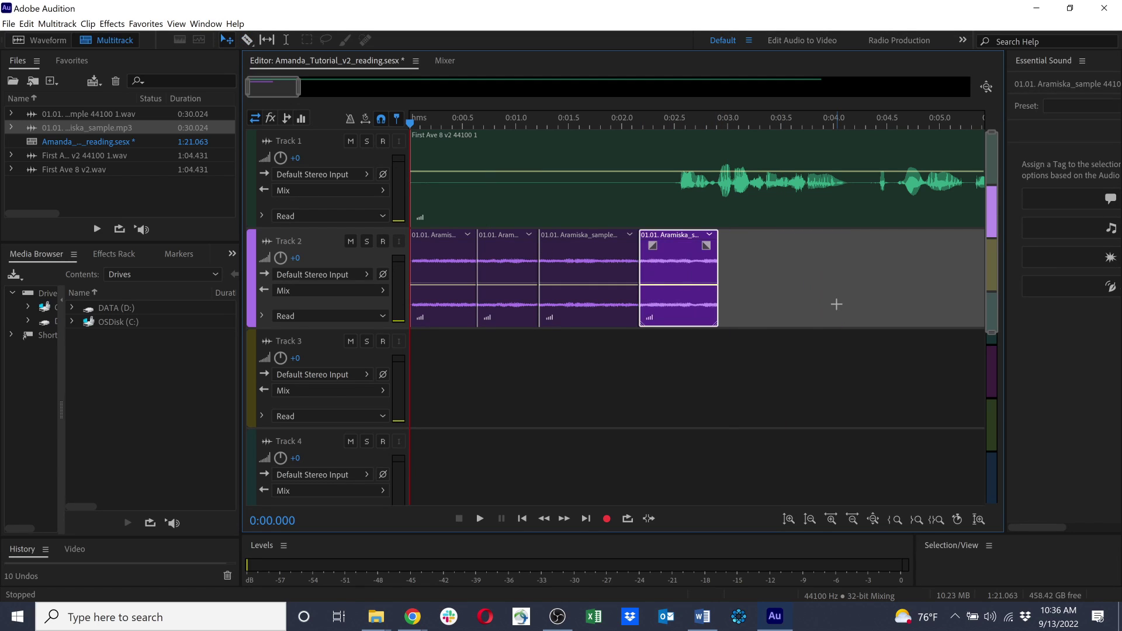
pyautogui.hotkey('ctrl', 'z')
pyautogui.hotkey('ctrl', 'z')
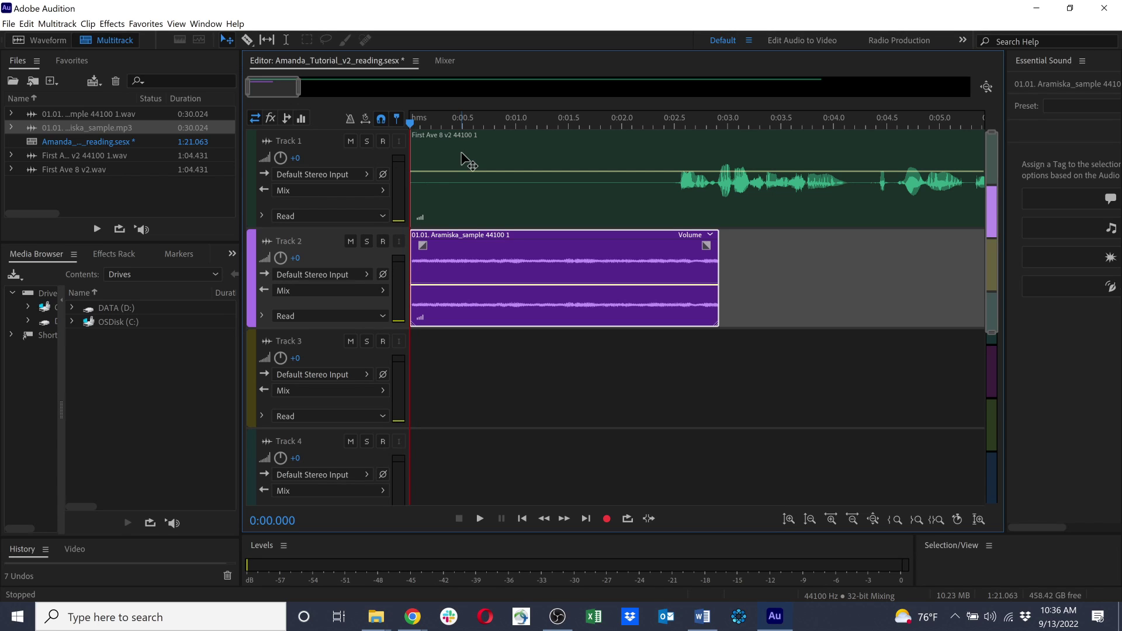
# Step: Play the mix from the start past the end of the music clip, then set the playhead at about 0:02.4
pyautogui.press('space')
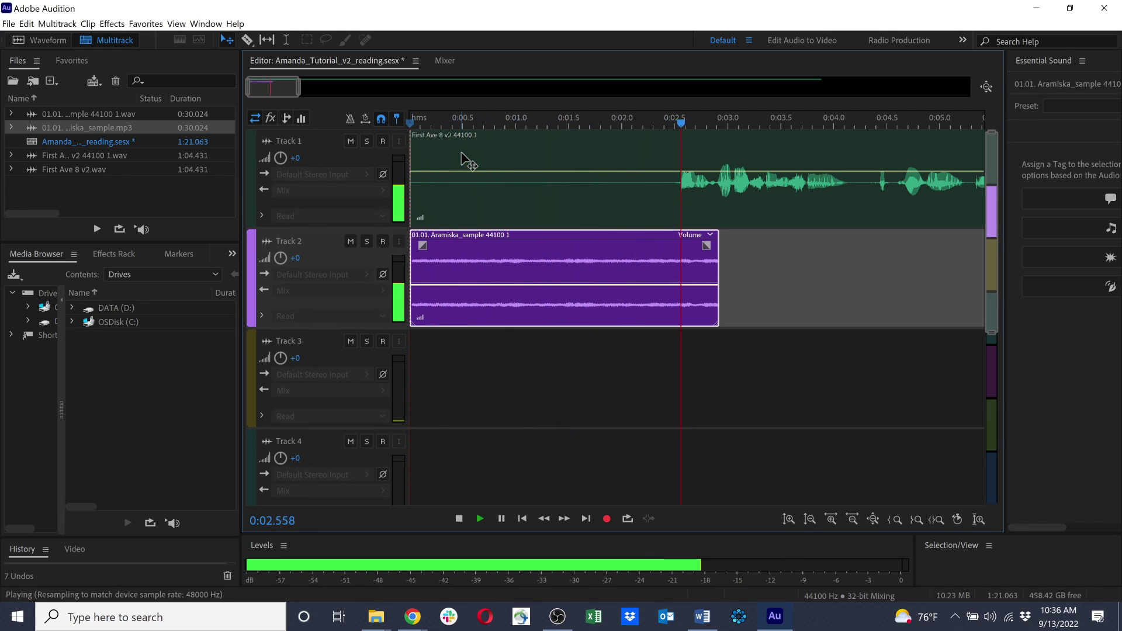
pyautogui.press('space')
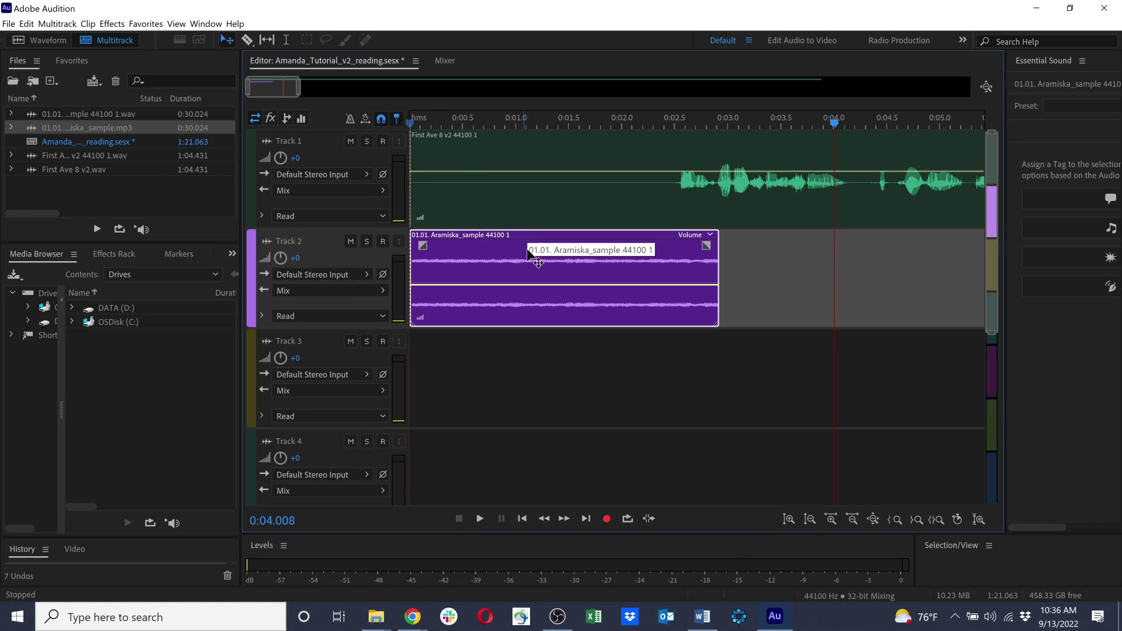
pyautogui.moveTo(834, 121); pyautogui.dragTo(660, 121)
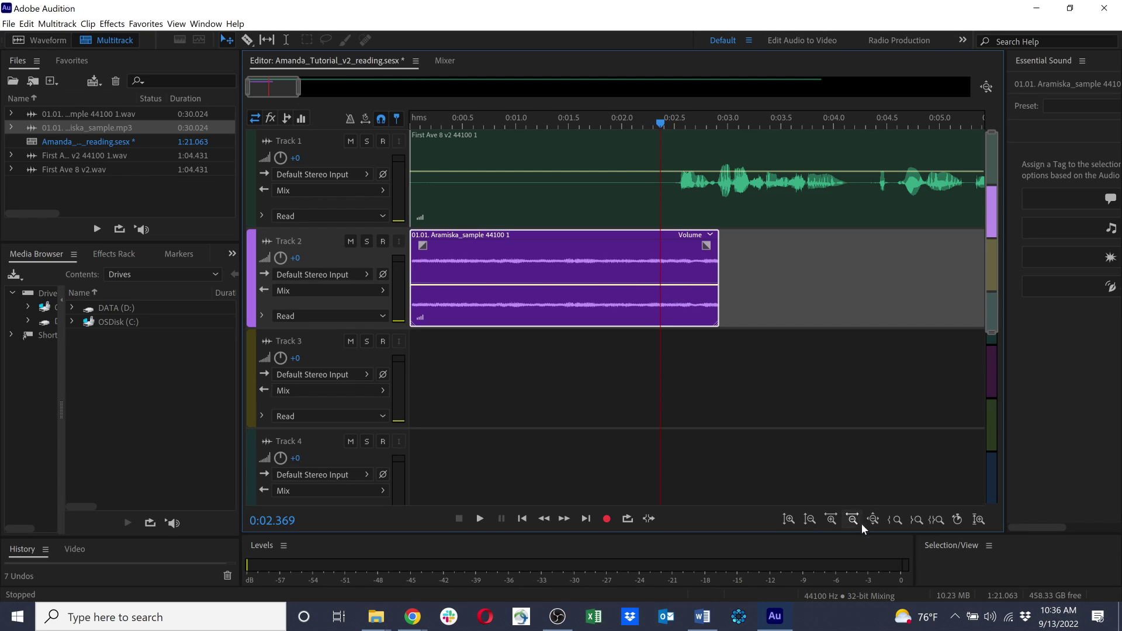
# Step: Add volume keyframes to the Track 2 clip, fading from about 0:02.4 down to near silence at its end, and replay the fade
pyautogui.click(833, 520)
pyautogui.click(832, 520)
pyautogui.click(832, 520)
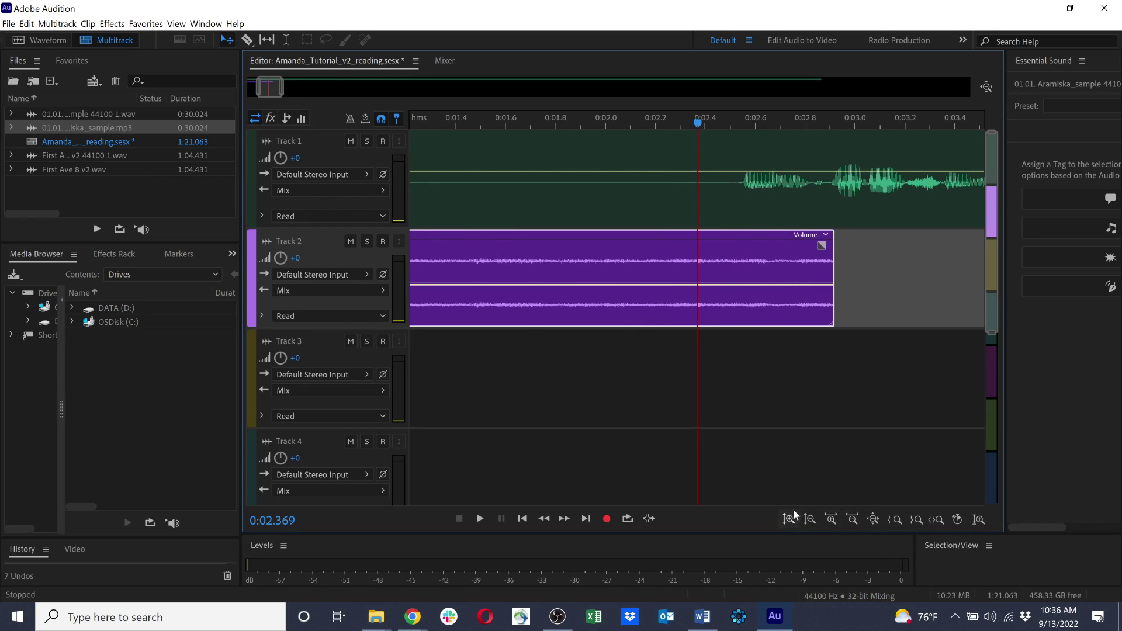
pyautogui.click(789, 519)
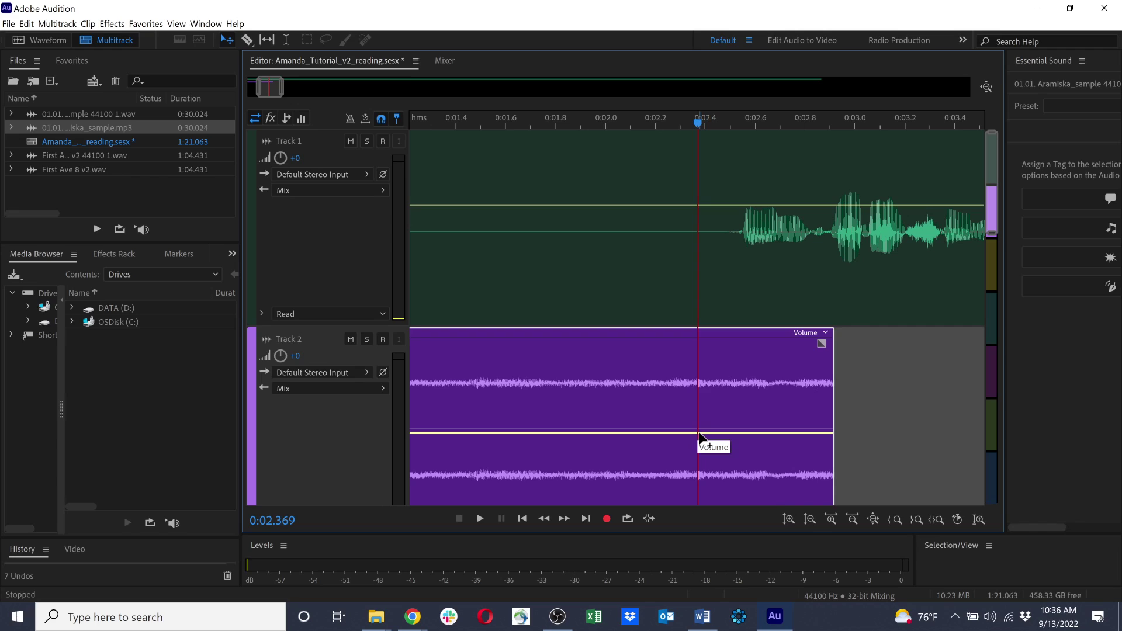
pyautogui.click(700, 434)
pyautogui.moveTo(767, 437); pyautogui.dragTo(798, 432)
pyautogui.moveTo(797, 435); pyautogui.dragTo(837, 517)
pyautogui.scroll(-1, 872, 438)
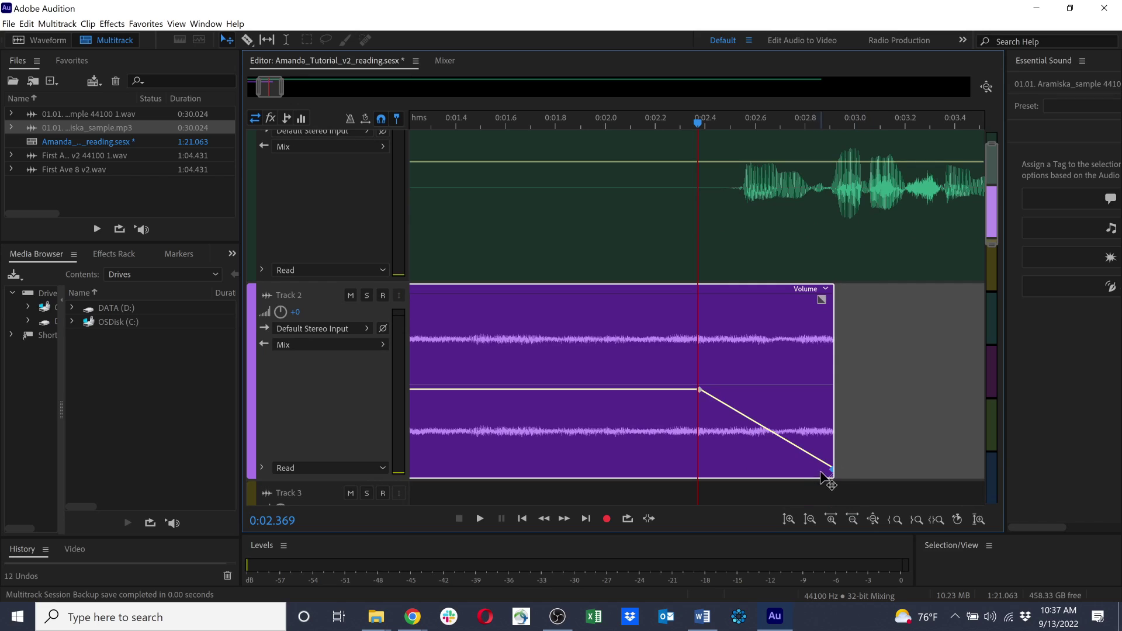
pyautogui.moveTo(834, 469); pyautogui.dragTo(834, 480)
pyautogui.press('space')
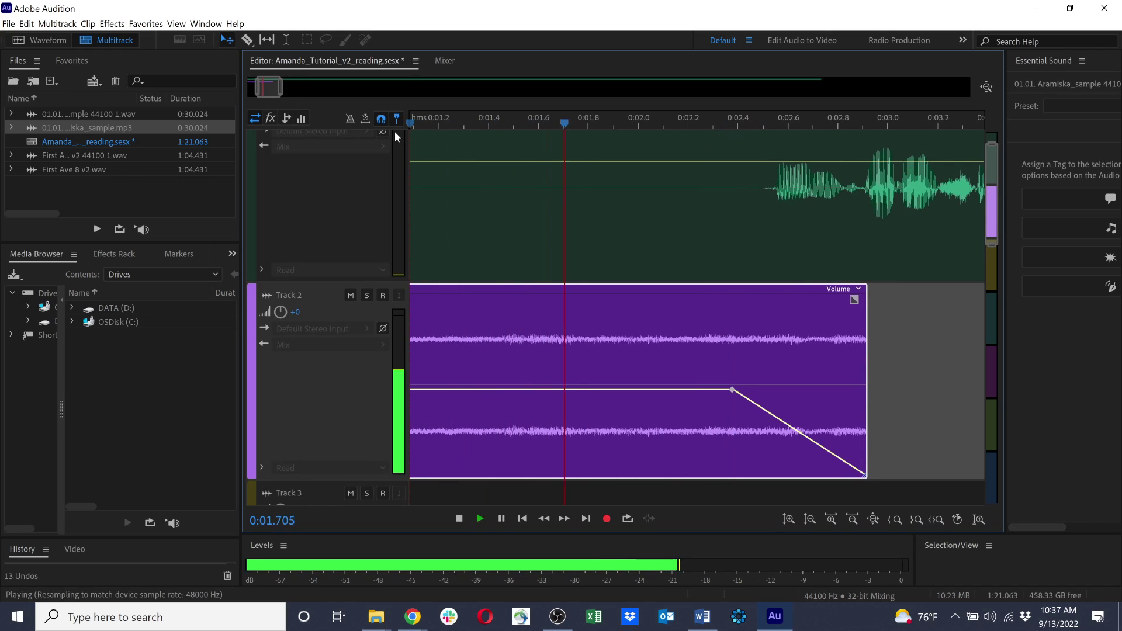
pyautogui.press('space')
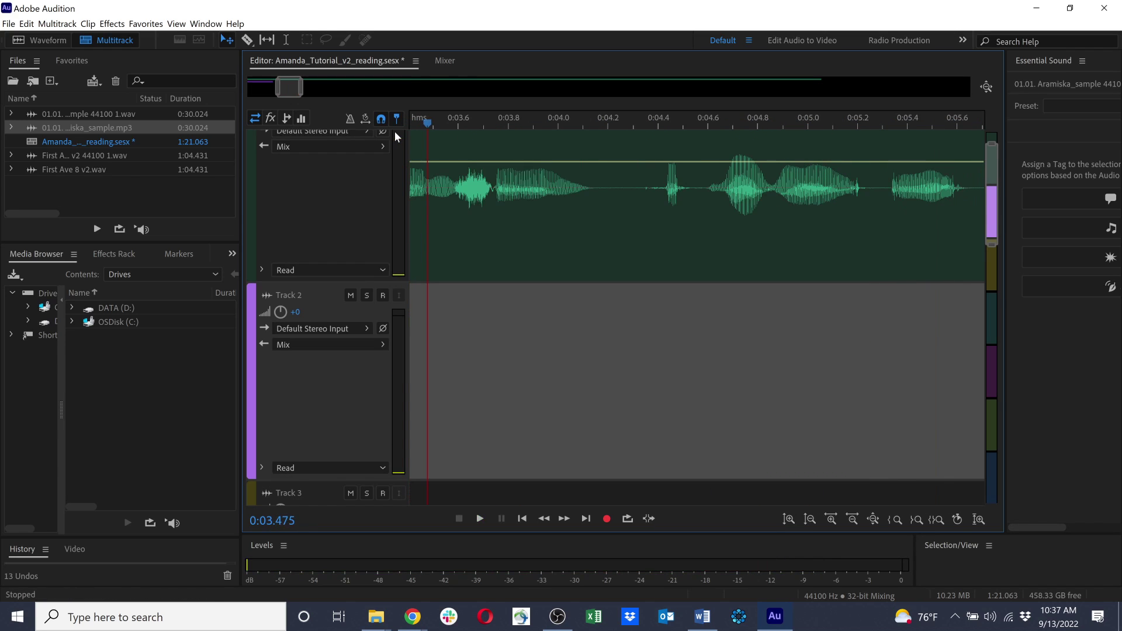
# Step: Soften the Track 2 fade by raising its end keyframe and moving the fade's starting keyframe back to about 0:02.1
pyautogui.click(848, 521)
pyautogui.click(811, 519)
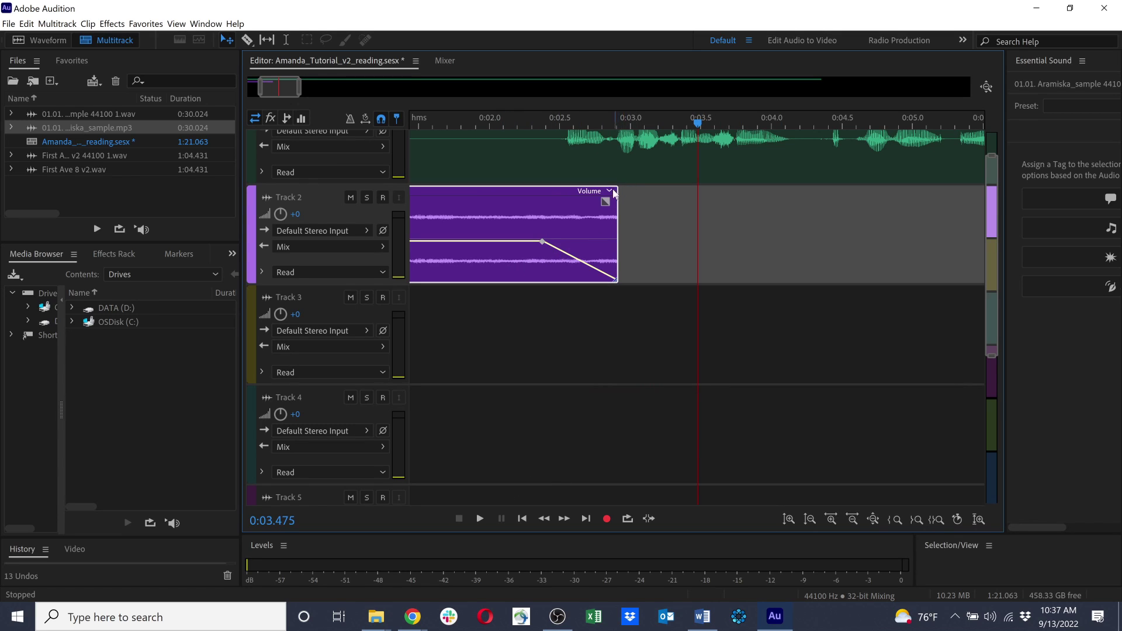
pyautogui.scroll(2, 605, 255)
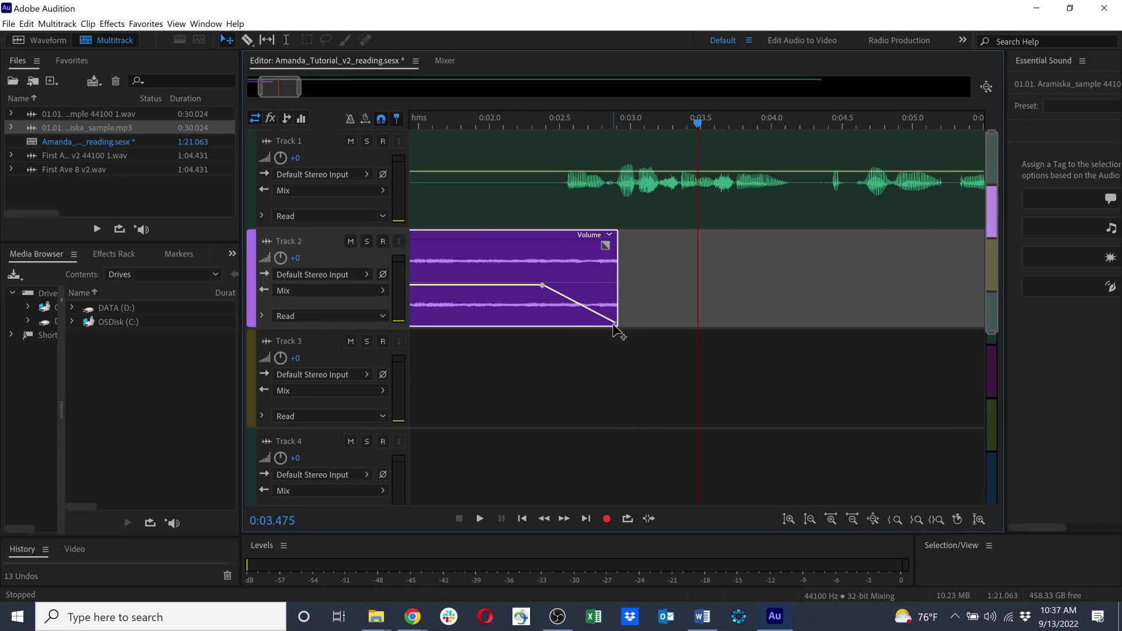
pyautogui.moveTo(618, 316); pyautogui.dragTo(630, 303)
pyautogui.moveTo(542, 286); pyautogui.dragTo(508, 285)
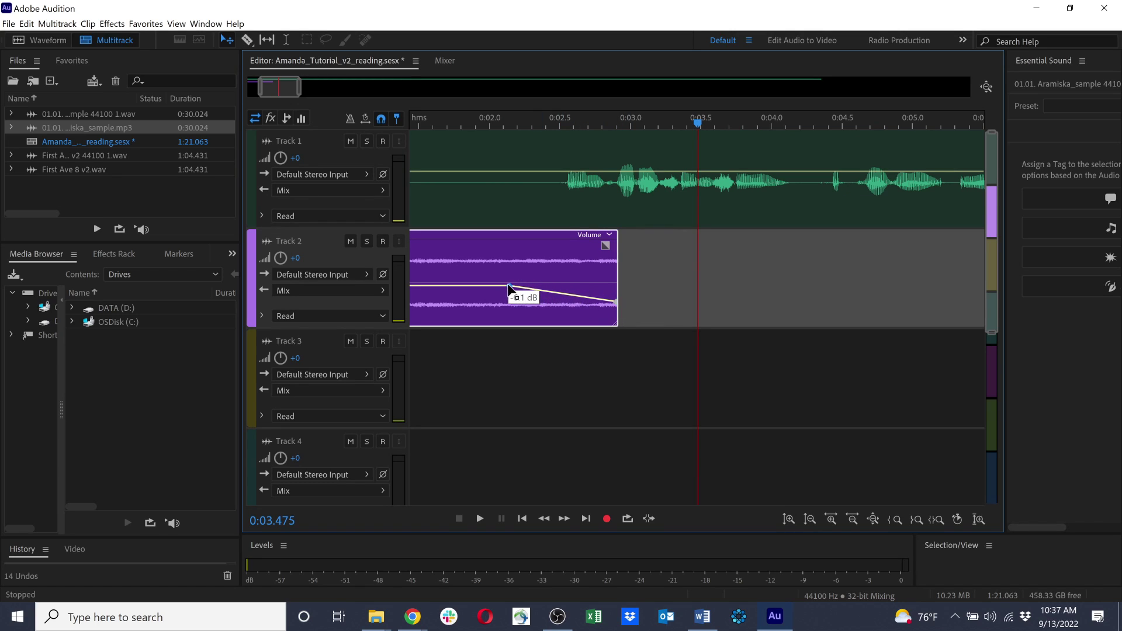
# Step: Set the playhead at about 0:02.5, try a razor cut in the Track 1 voice clip at about 0:02.0, and undo the cut
pyautogui.moveTo(698, 124); pyautogui.dragTo(564, 122)
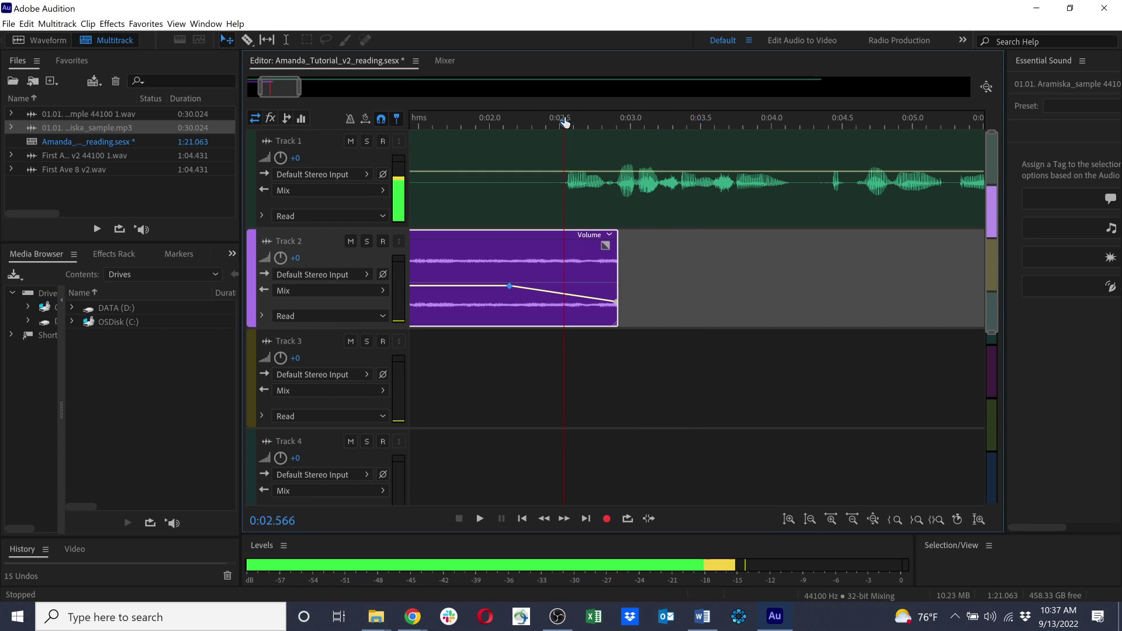
pyautogui.click(482, 139)
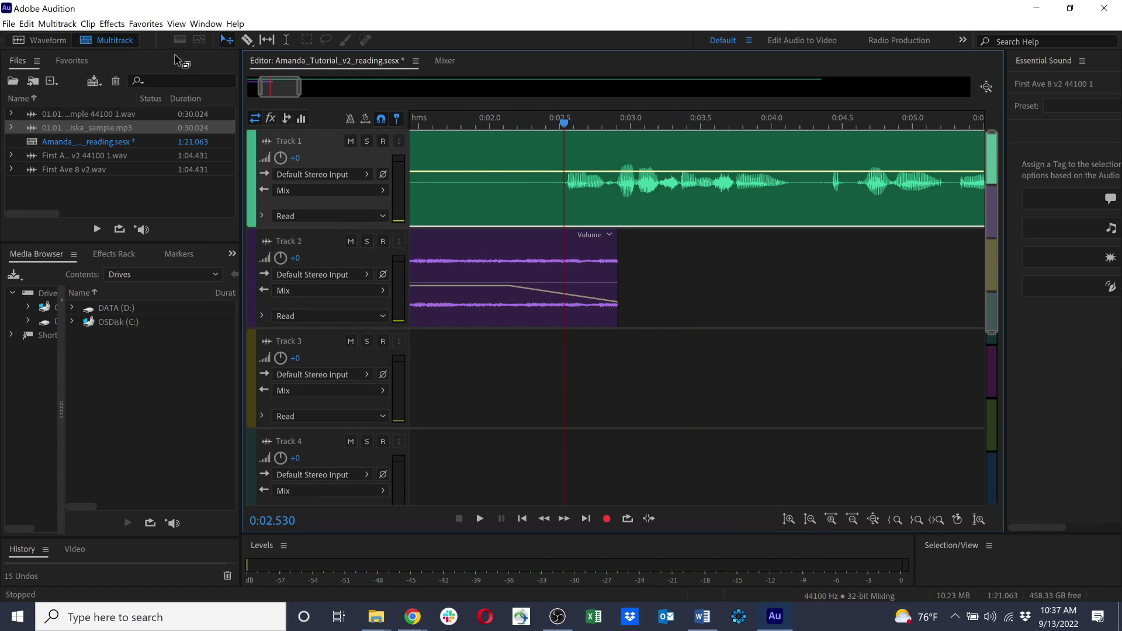
pyautogui.click(247, 40)
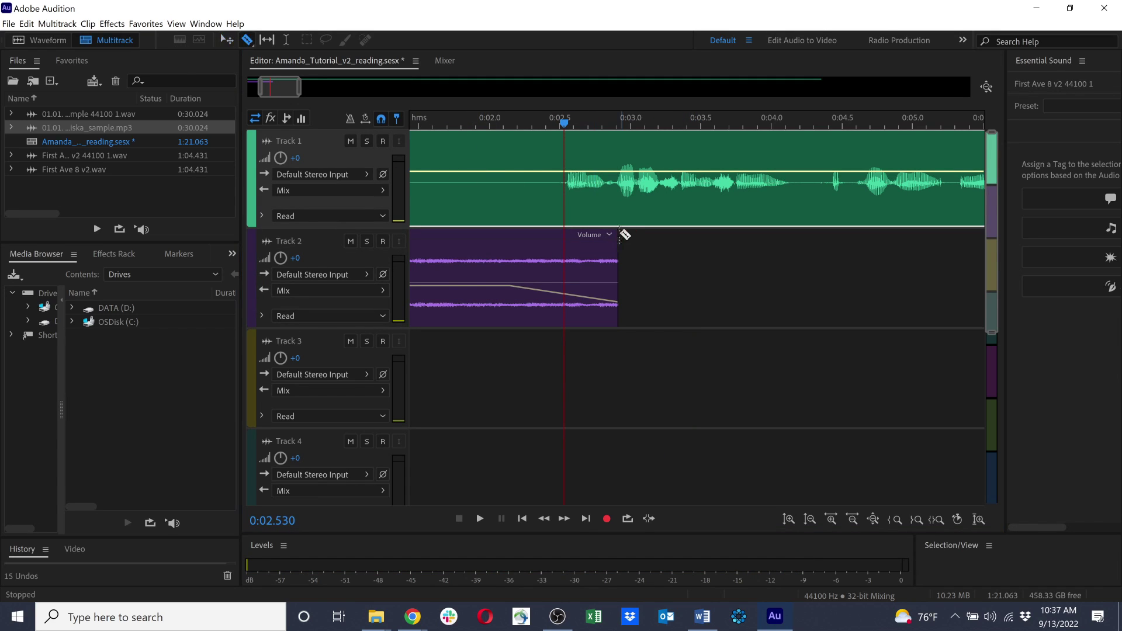
pyautogui.click(495, 179)
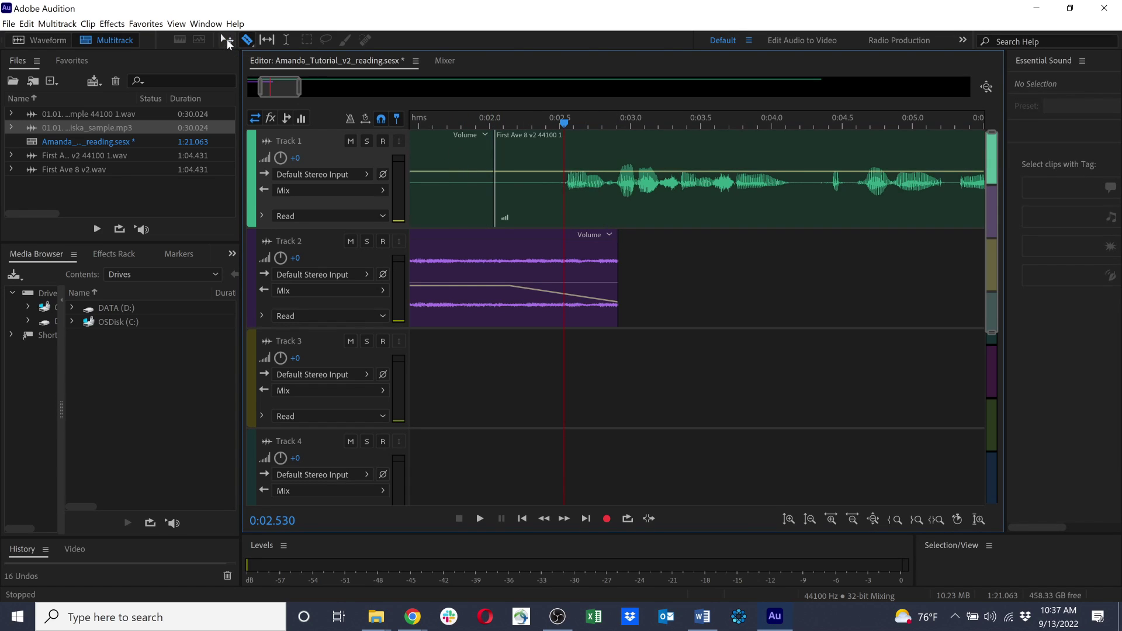
pyautogui.moveTo(81, 113); pyautogui.dragTo(716, 312)
pyautogui.hotkey('ctrl', 'z')
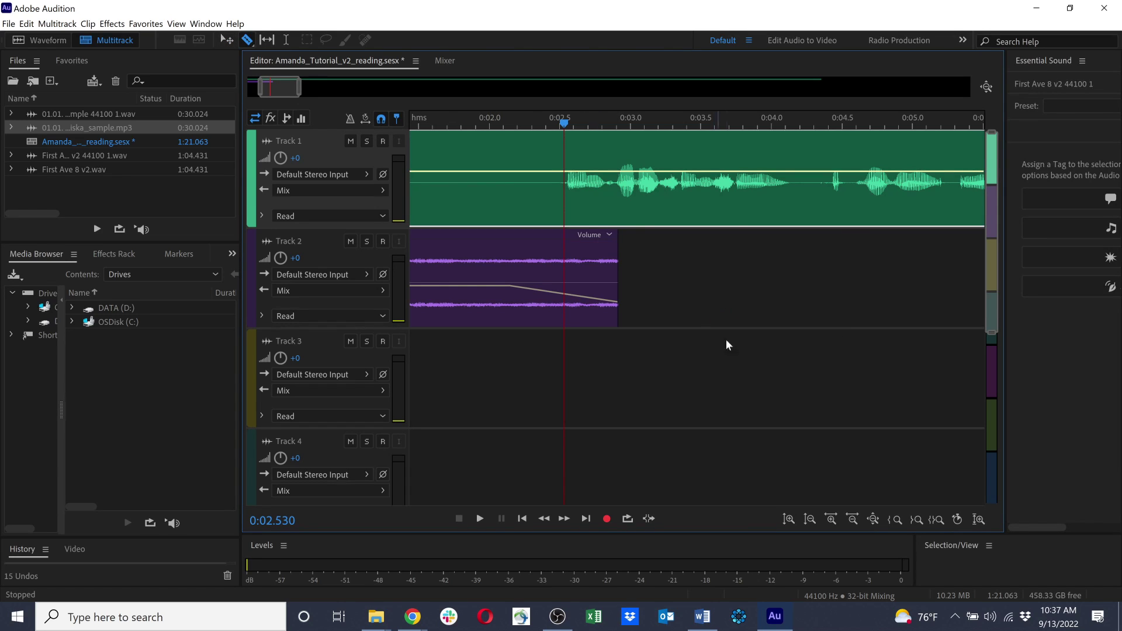
# Step: Cut away the part of the Track 1 voice clip before about 0:01.7 and move the remaining clip to start at about 0:01.5
pyautogui.click(446, 178)
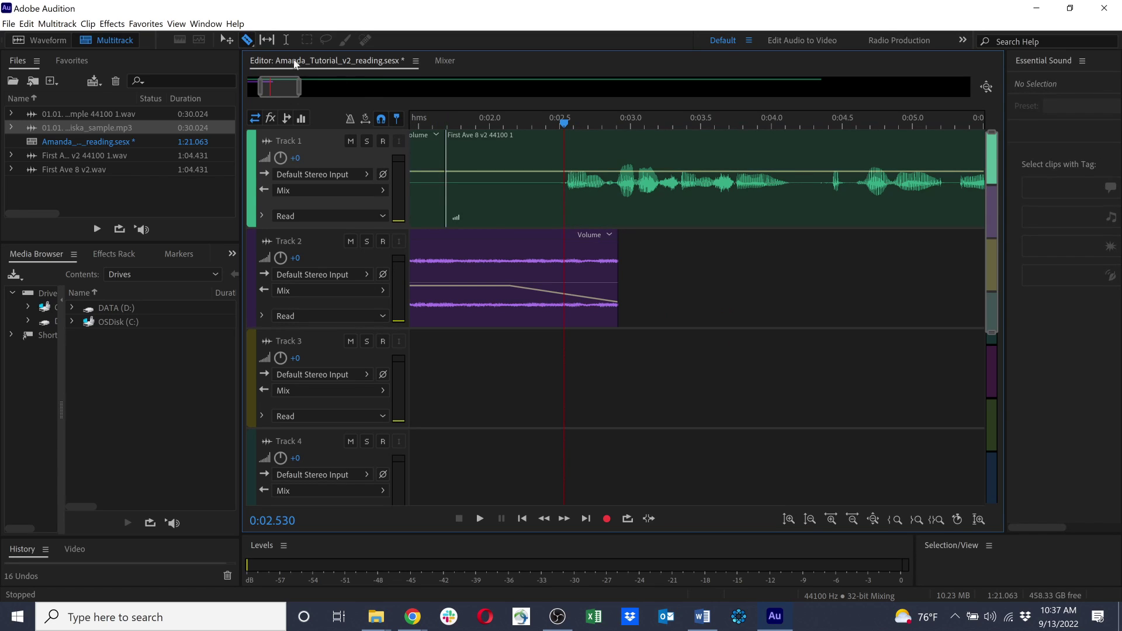
pyautogui.click(226, 40)
pyautogui.click(431, 199)
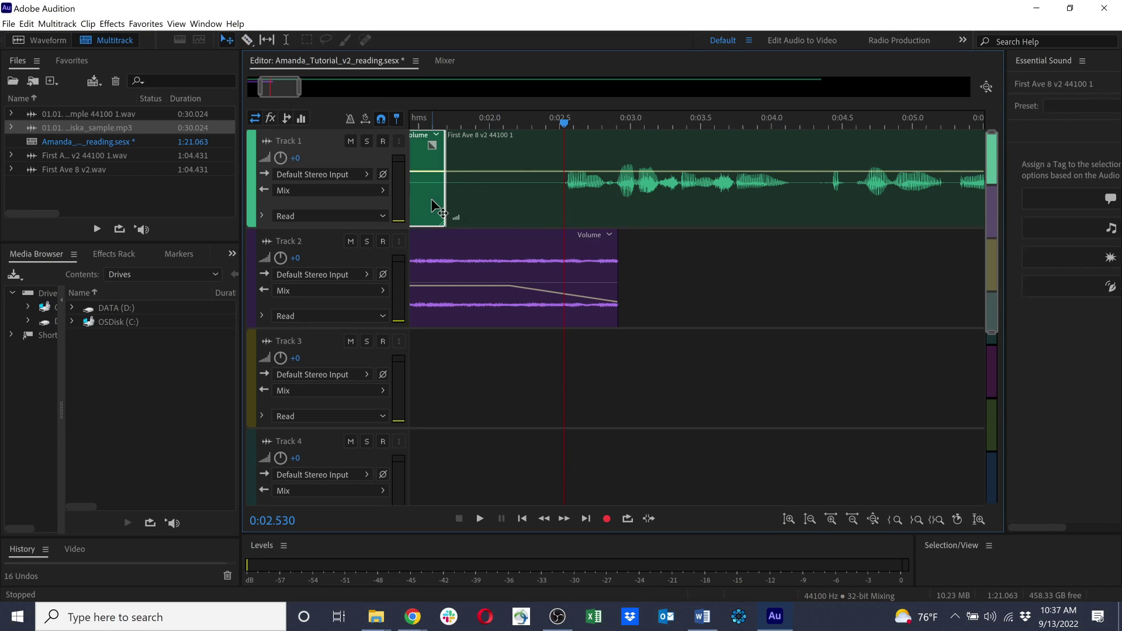
pyautogui.press('Delete')
pyautogui.moveTo(492, 219); pyautogui.dragTo(463, 222)
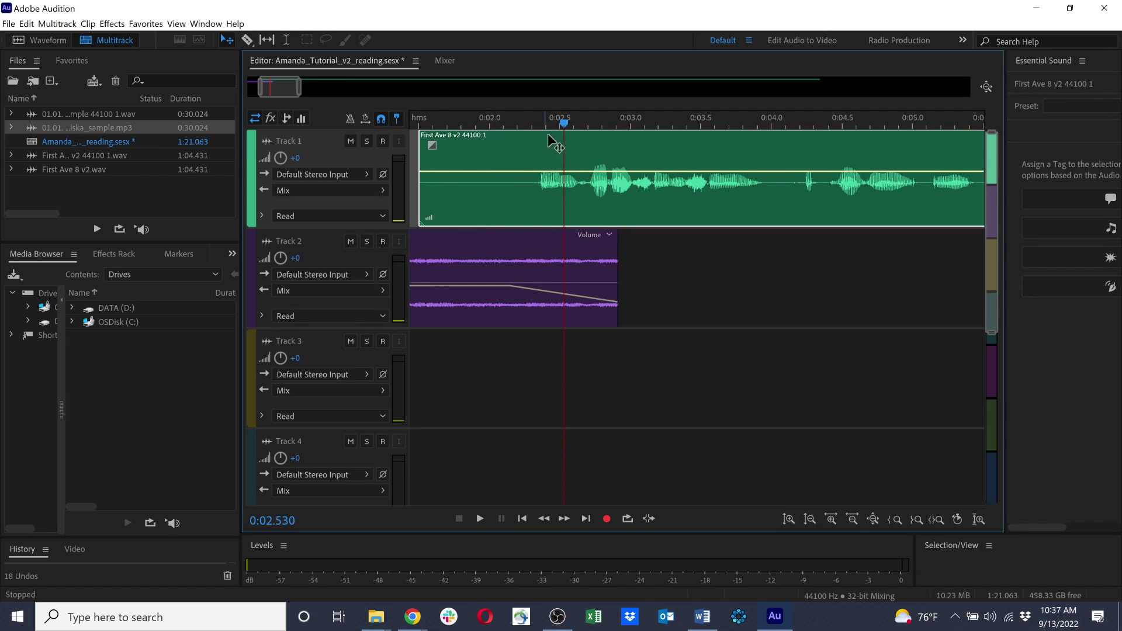
# Step: Play the mix from 0:00.000 to about 0:04.0 to check the music fade against the repositioned voice
pyautogui.moveTo(562, 129); pyautogui.dragTo(299, 123)
pyautogui.press('space')
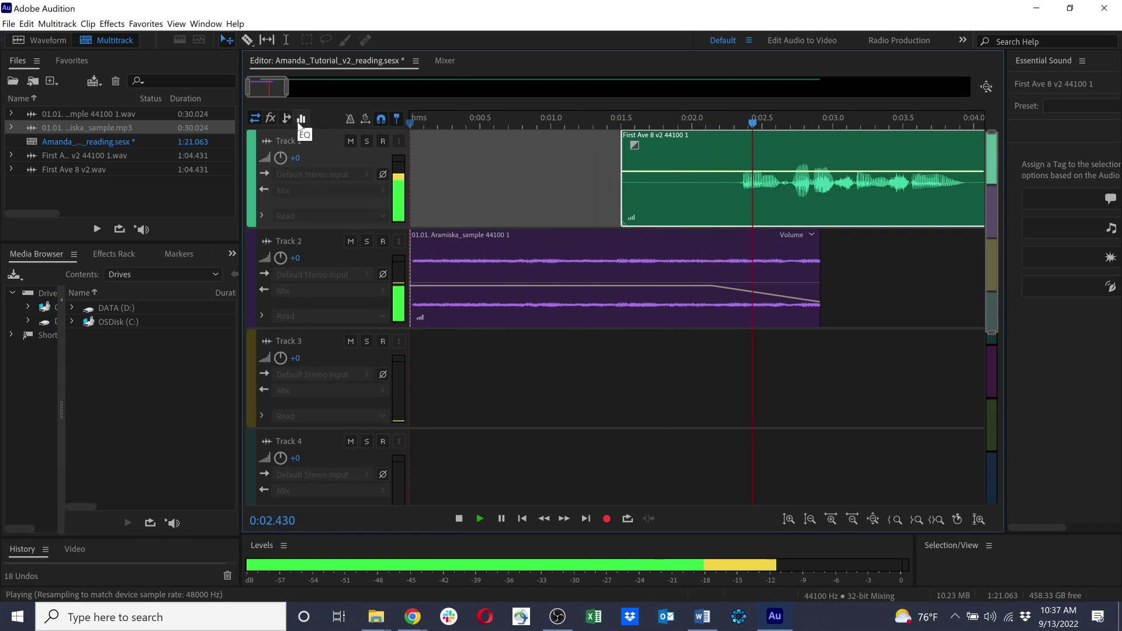
pyautogui.press('space')
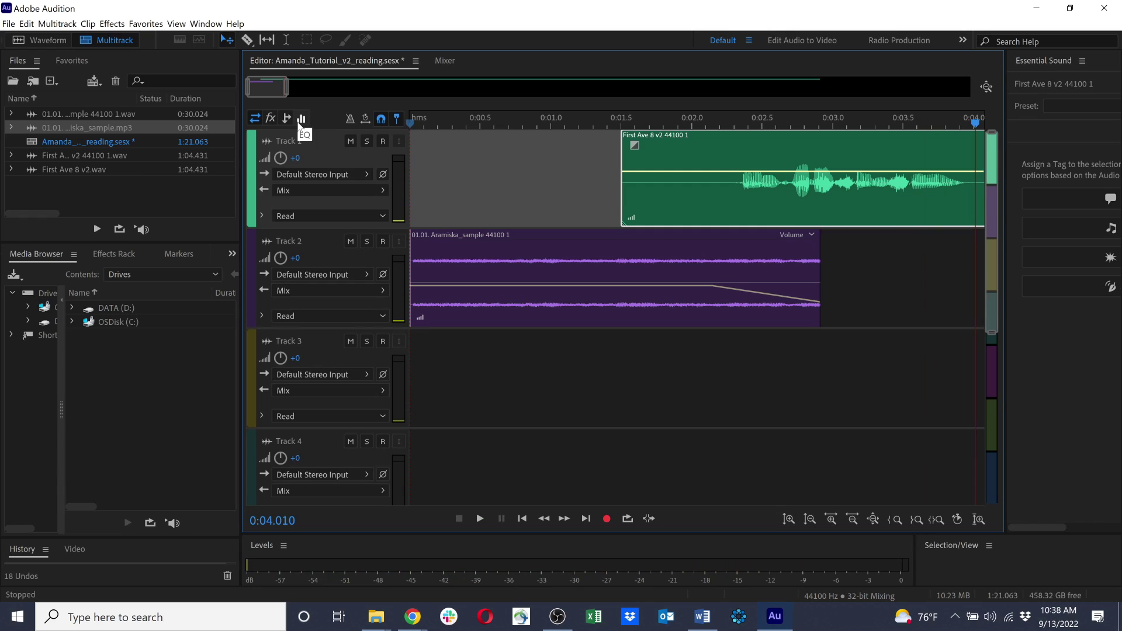
# Step: Insert the 01.01. Aramiska_sample file into Track 2 at about 0:03.0, accepting a copy conformed to the session's sample rate
pyautogui.click(816, 282)
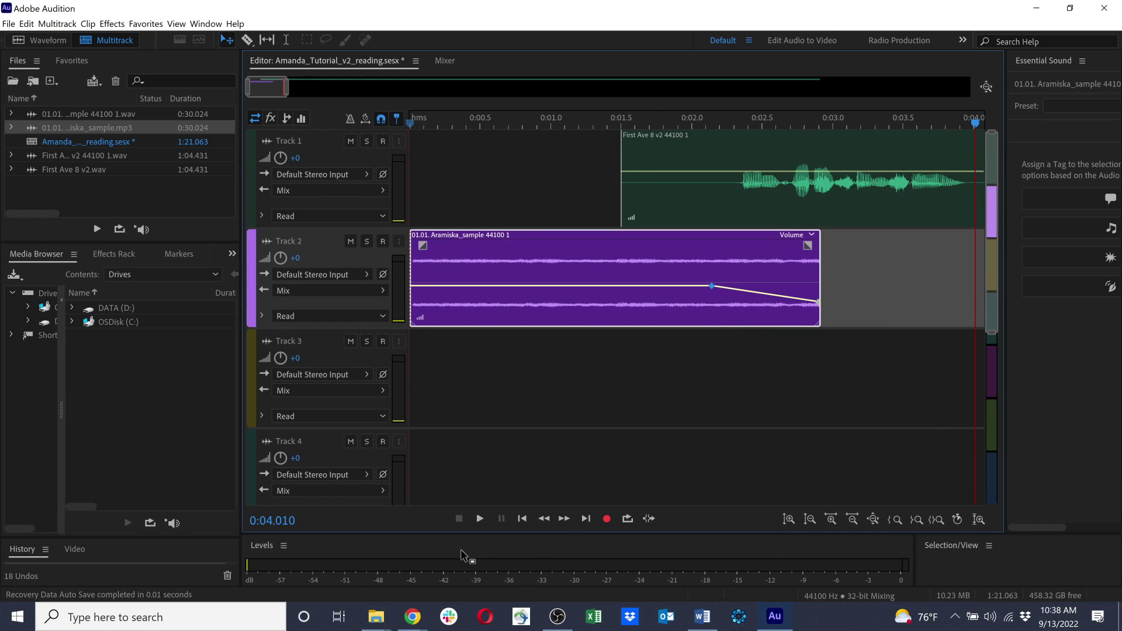
pyautogui.click(881, 306)
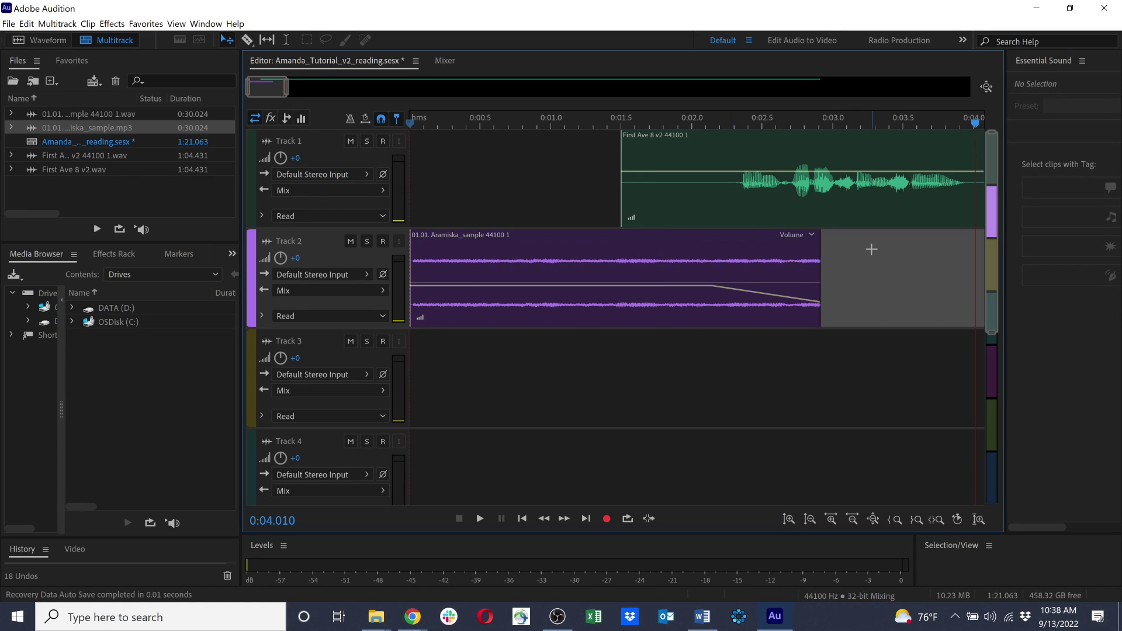
pyautogui.rightClick(871, 249)
pyautogui.click(973, 125)
pyautogui.moveTo(974, 123); pyautogui.dragTo(827, 135)
pyautogui.rightClick(881, 264)
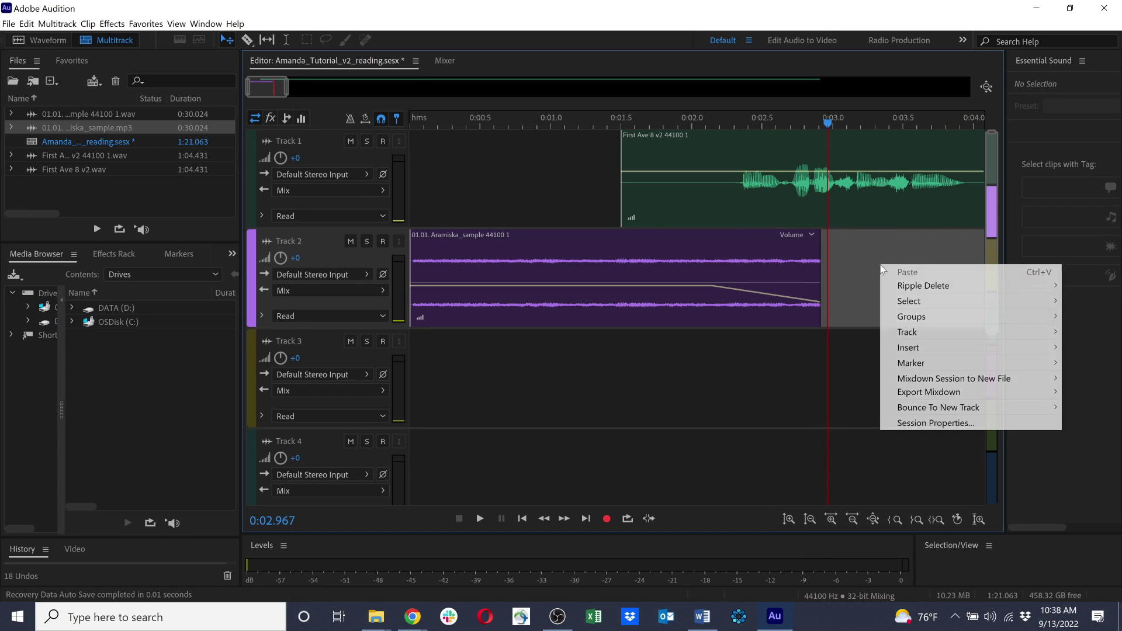
pyautogui.moveTo(928, 344)
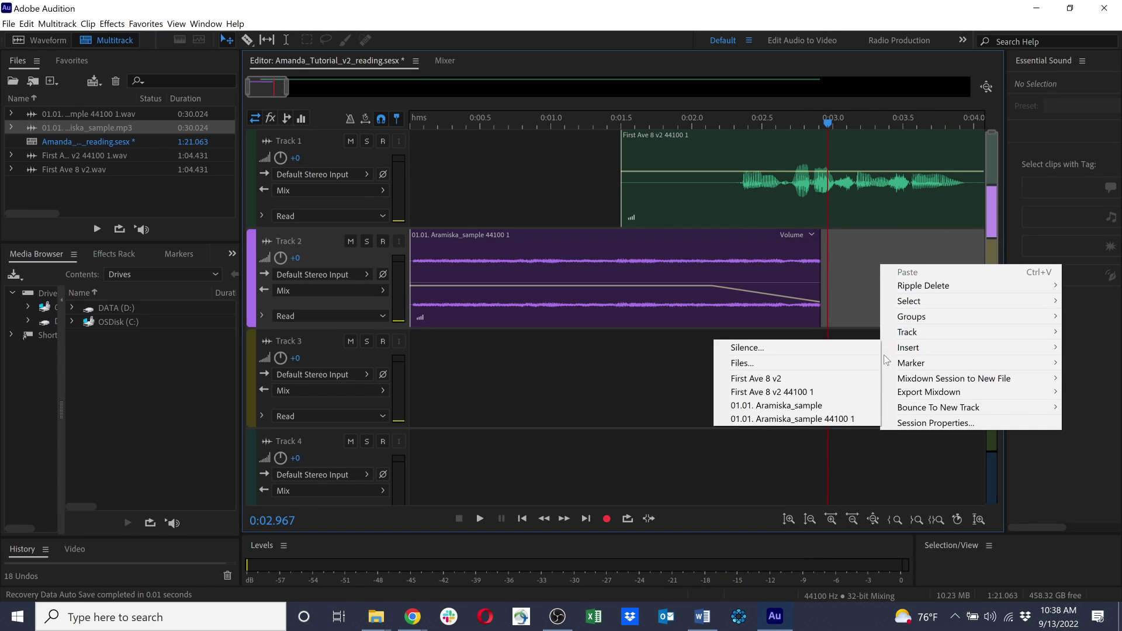
pyautogui.click(836, 406)
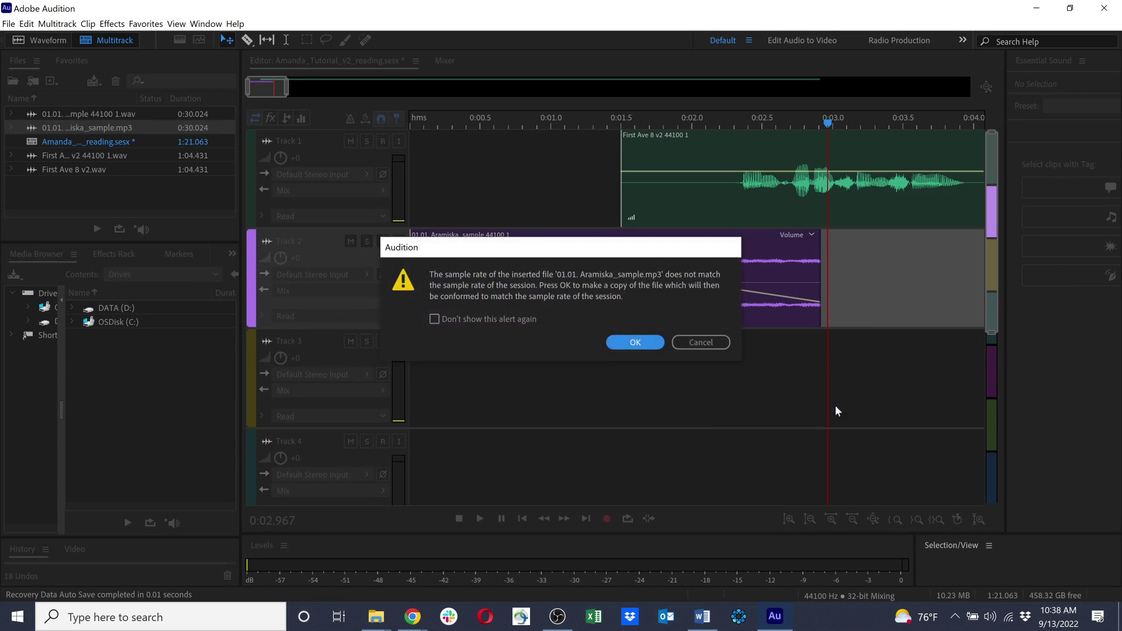
pyautogui.click(617, 343)
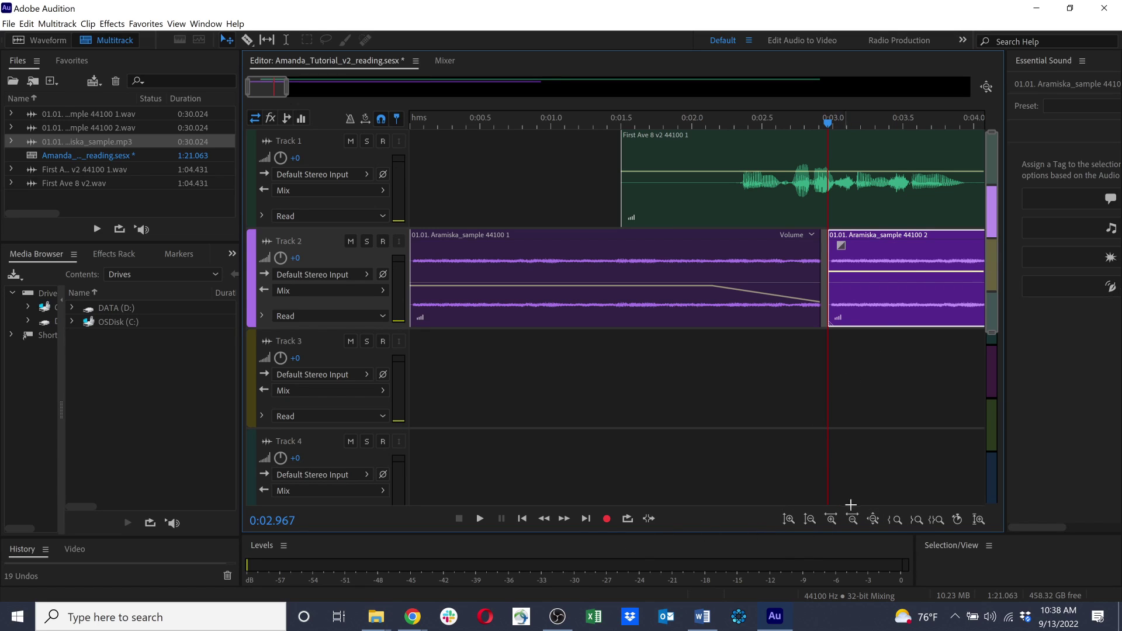
# Step: Lower the volume envelope of the newly inserted Track 2 music clip to roughly the level of the first music clip
pyautogui.scroll(-2, 623, 396)
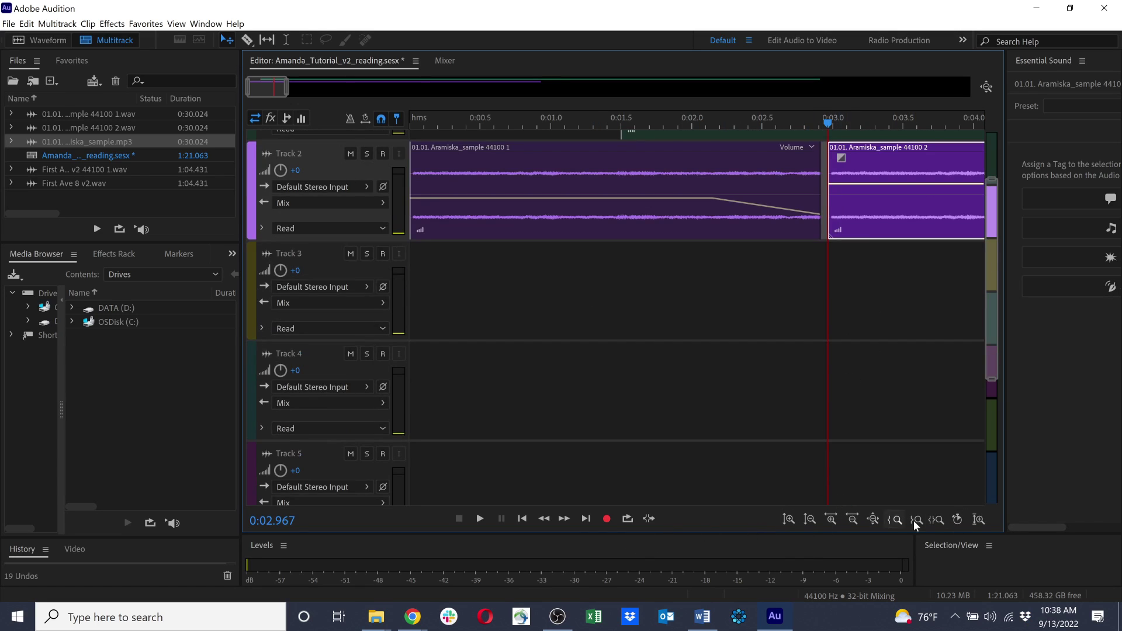
pyautogui.click(852, 519)
pyautogui.scroll(2, 698, 304)
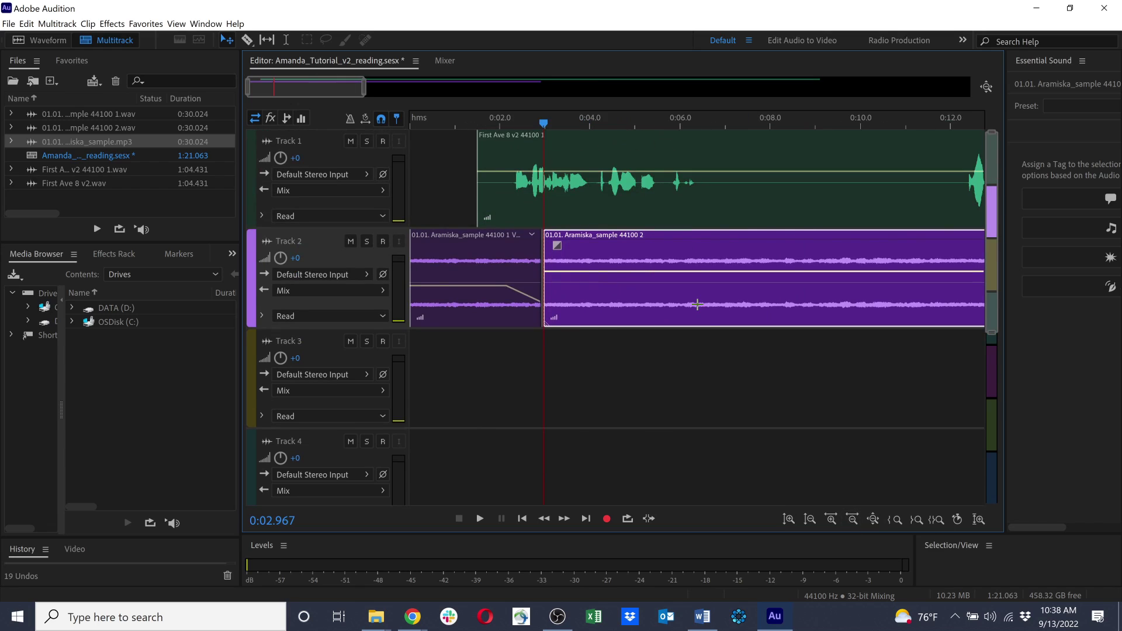
pyautogui.moveTo(590, 270); pyautogui.dragTo(608, 291)
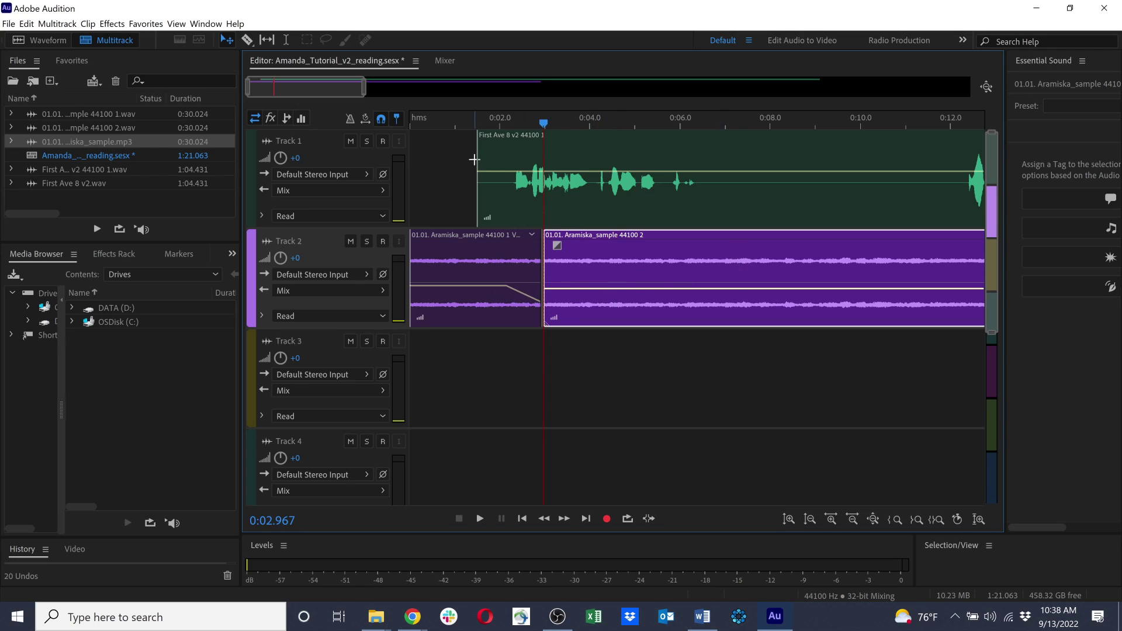
# Step: Lower the second Track 2 music clip's volume envelope to the end level of the first clip's fade, and butt the two clips together
pyautogui.moveTo(562, 289); pyautogui.dragTo(559, 306)
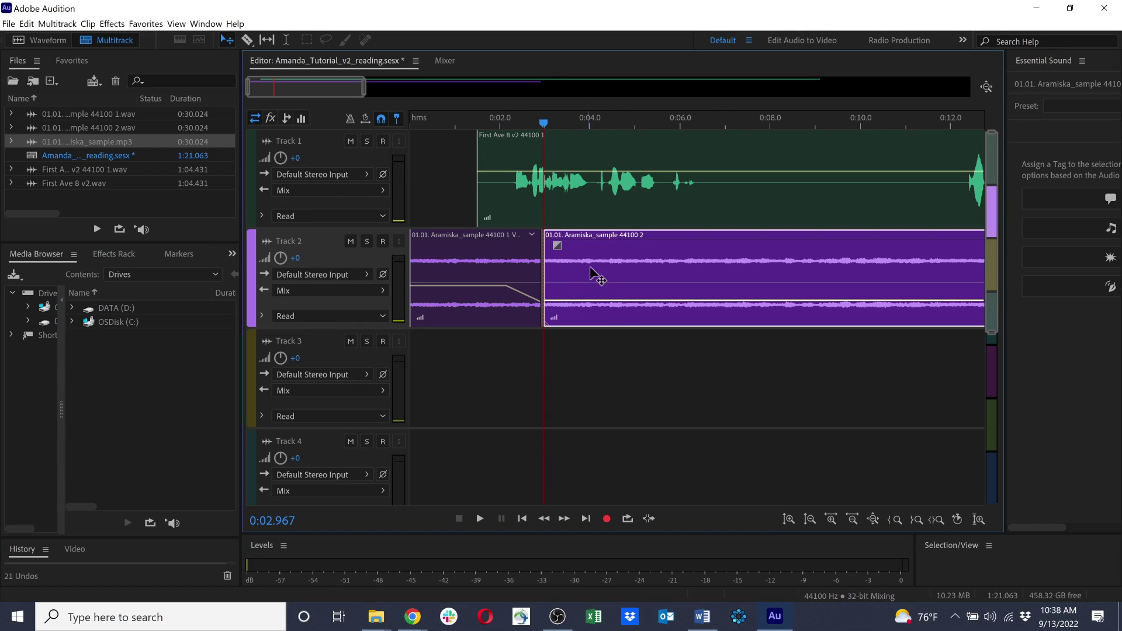
pyautogui.moveTo(596, 237); pyautogui.dragTo(591, 240)
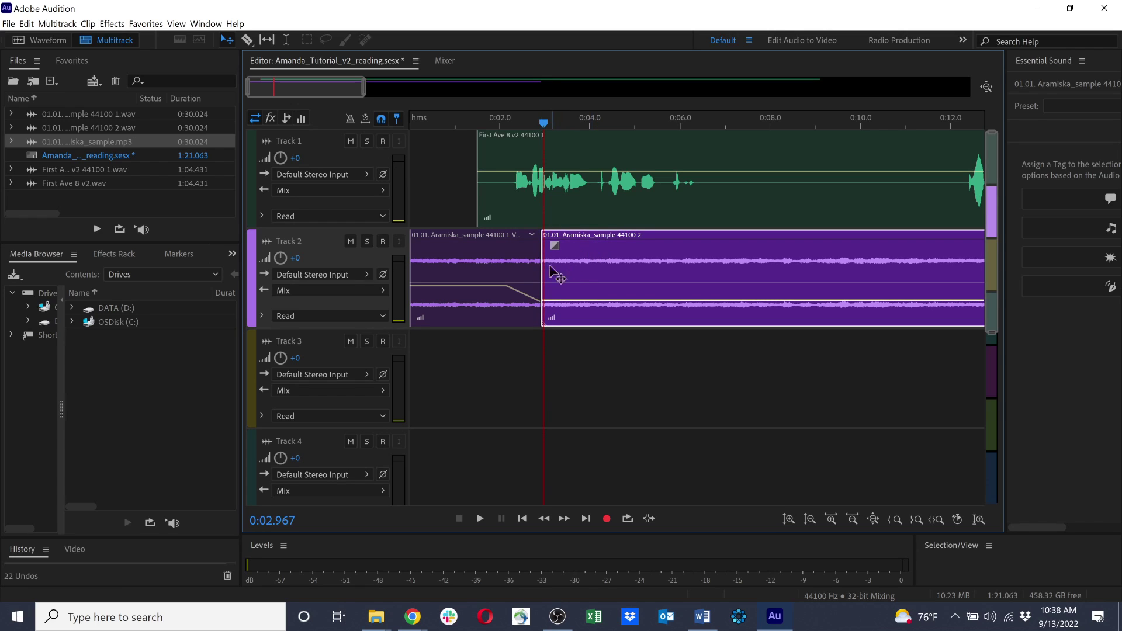
# Step: Play the mix across the join between the two music clips, stopping at about 0:05.9
pyautogui.moveTo(543, 122); pyautogui.dragTo(503, 124)
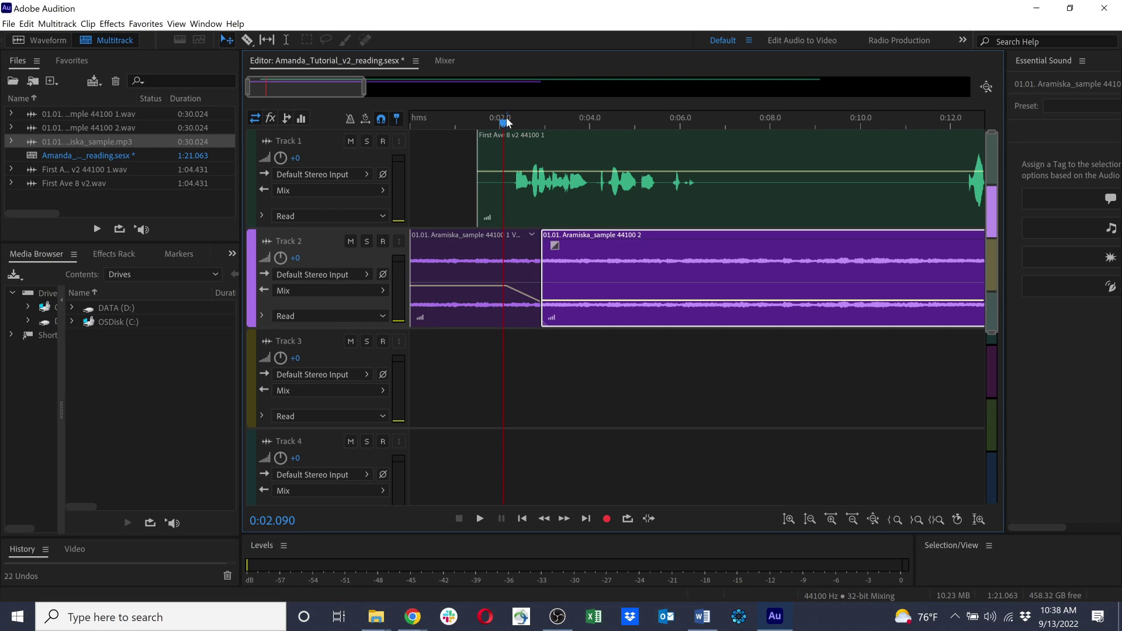
pyautogui.press('space')
pyautogui.press('space')
pyautogui.press('space')
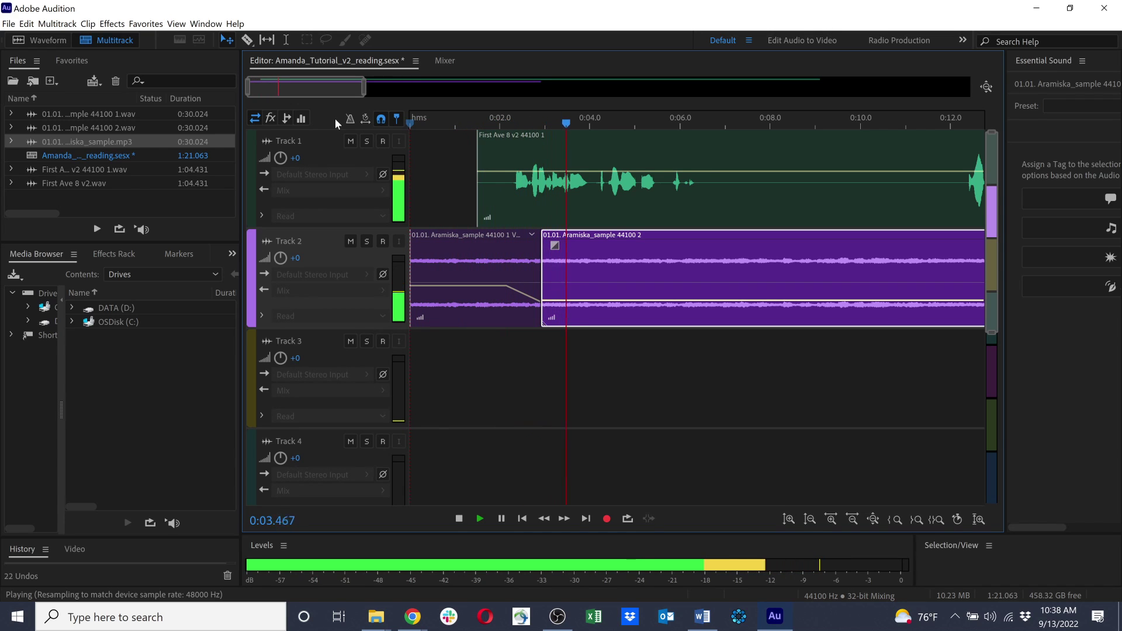
pyautogui.press('space')
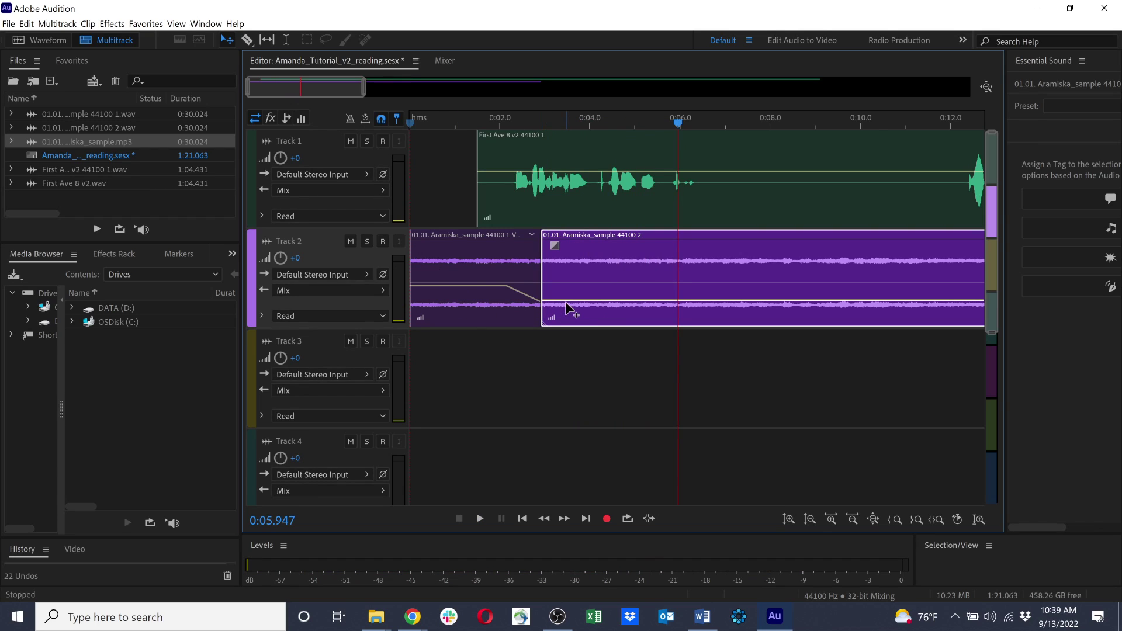
# Step: Lower the second music clip's volume envelope slightly further and bring the first clip's fade end point down to match it
pyautogui.moveTo(566, 301); pyautogui.dragTo(567, 312)
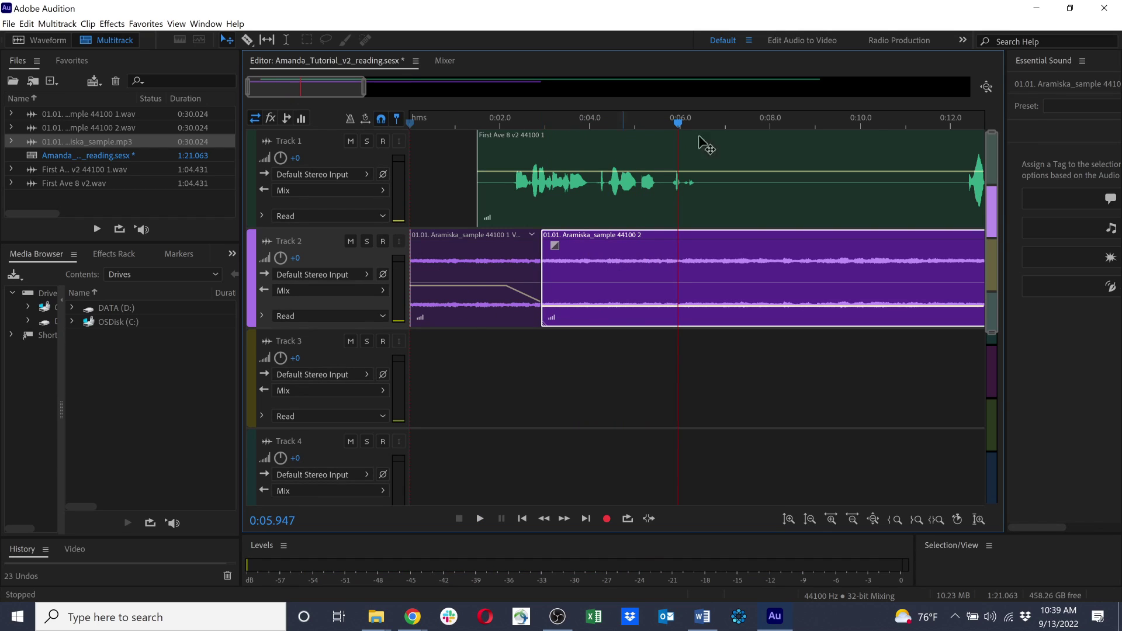
pyautogui.click(520, 297)
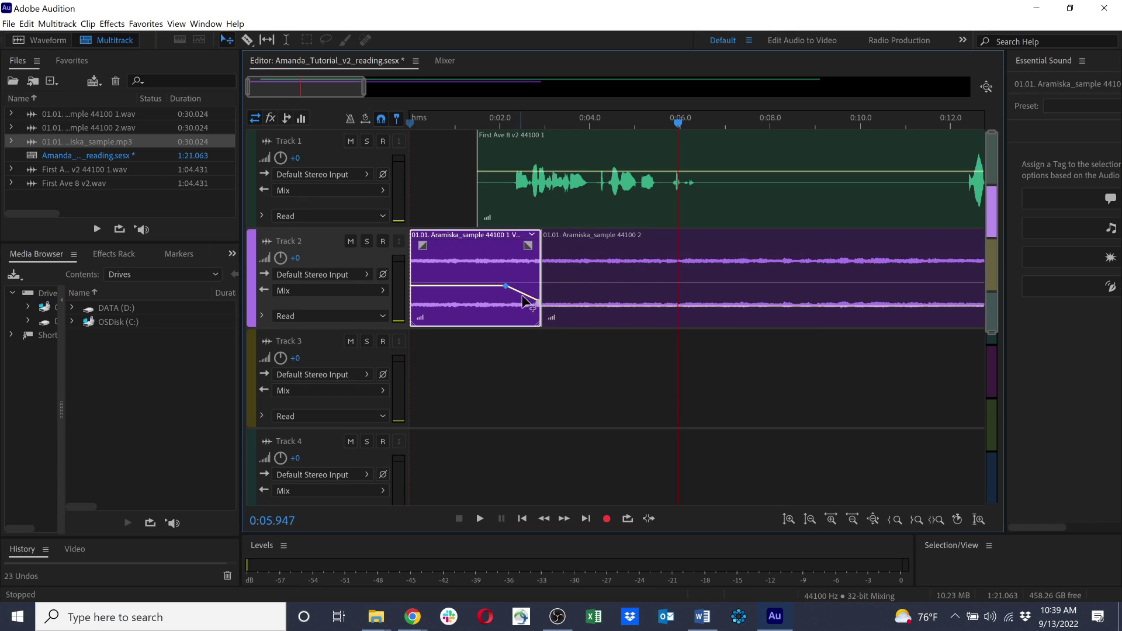
pyautogui.moveTo(538, 304); pyautogui.dragTo(541, 306)
# Step: Play the mix from 0:00.000 to about 0:05.5 to check the music levels under the voice
pyautogui.moveTo(678, 124); pyautogui.dragTo(411, 123)
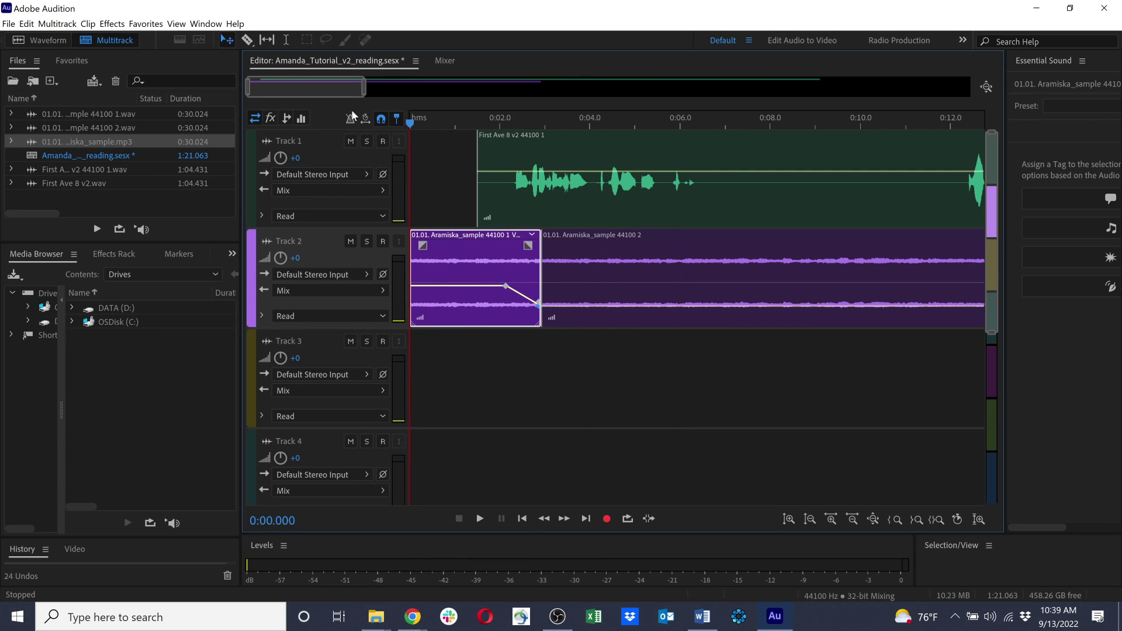
pyautogui.press('space')
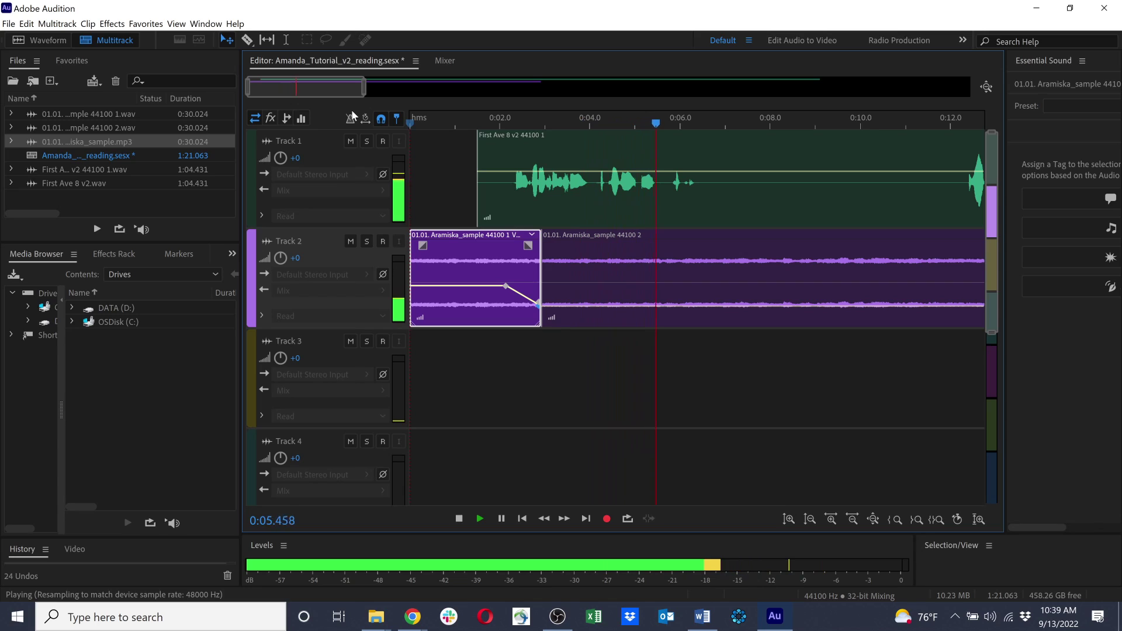
pyautogui.press('space')
# Step: Save the multitrack session
pyautogui.hotkey('ctrl', 's')
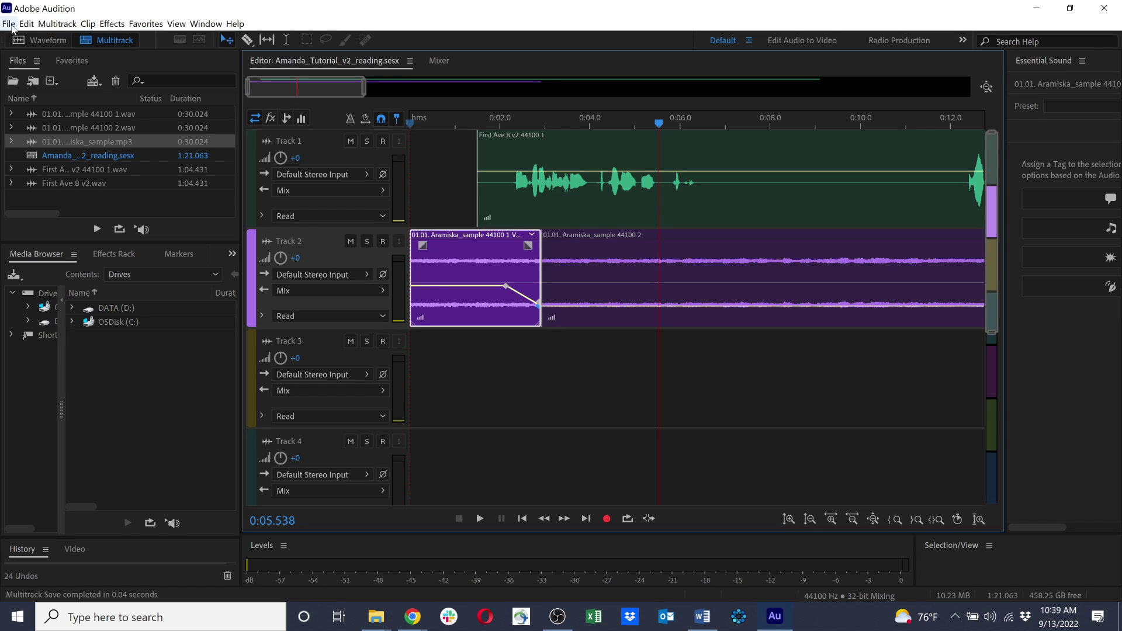
pyautogui.click(11, 26)
pyautogui.click(34, 164)
# Step: Export a multitrack mixdown of the entire session as a Wave PCM file, keeping the suggested file name, location and sample type
pyautogui.click(10, 25)
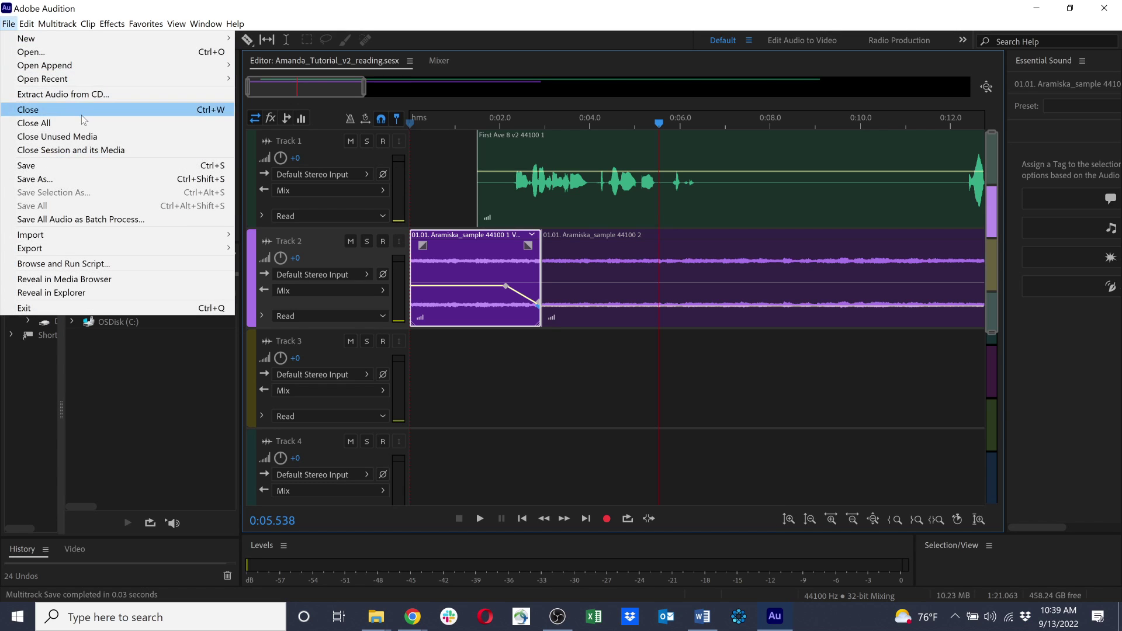
pyautogui.moveTo(108, 247)
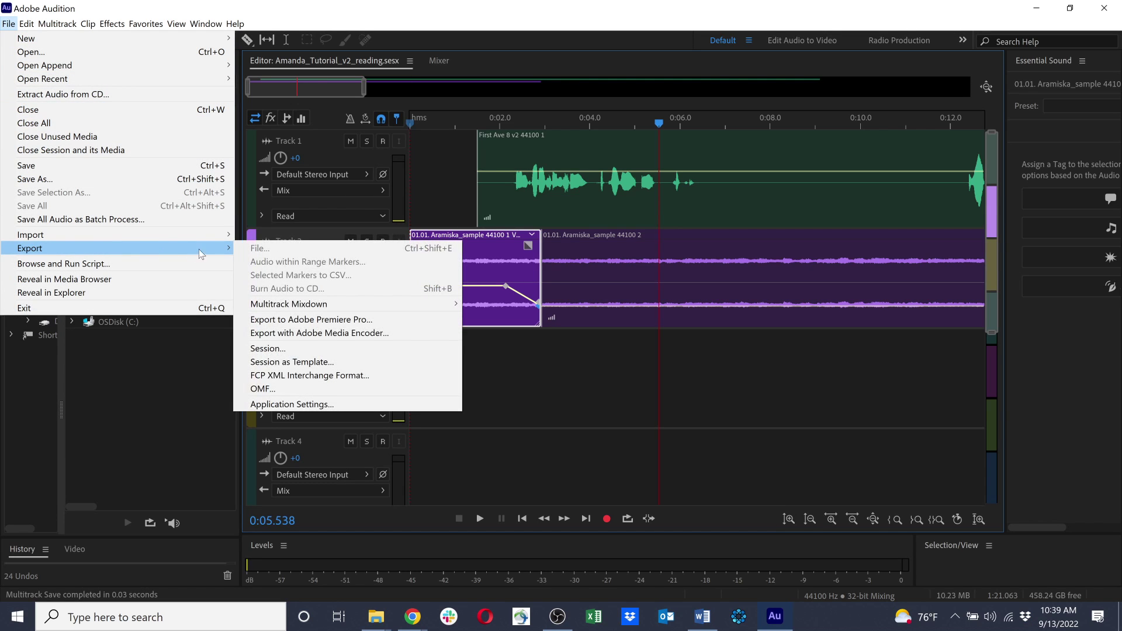
pyautogui.moveTo(336, 308)
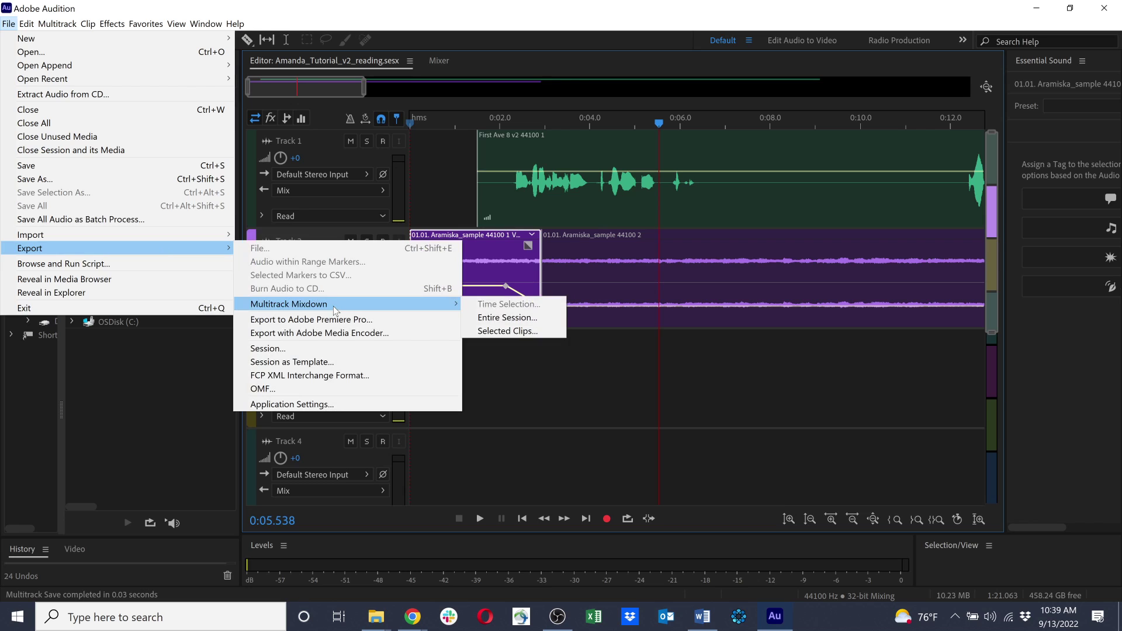
pyautogui.click(530, 321)
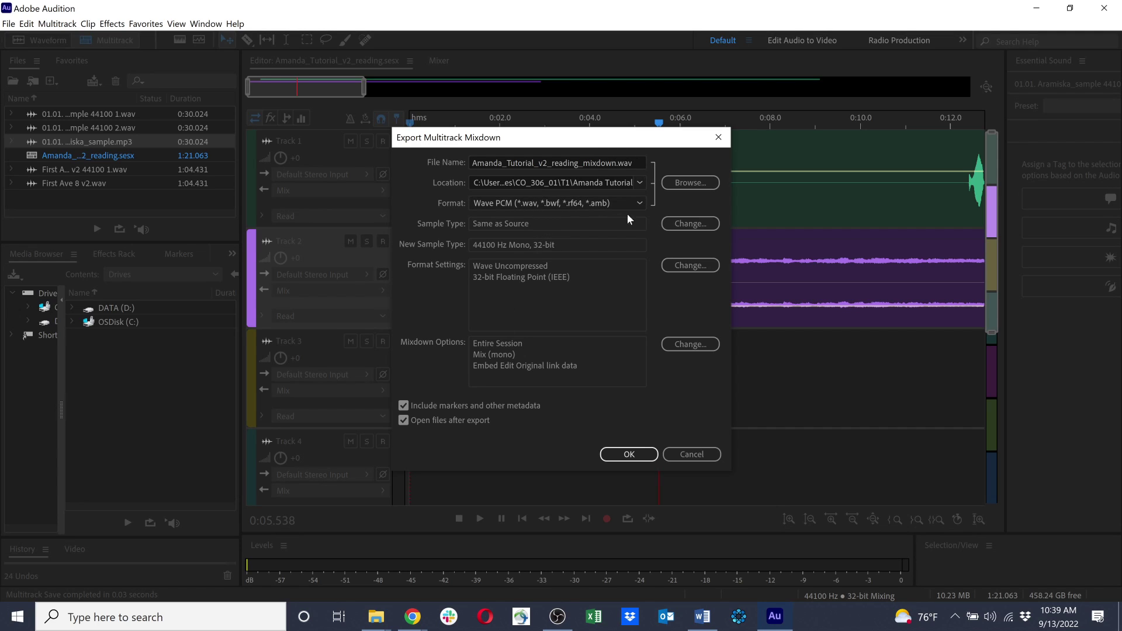
pyautogui.click(628, 183)
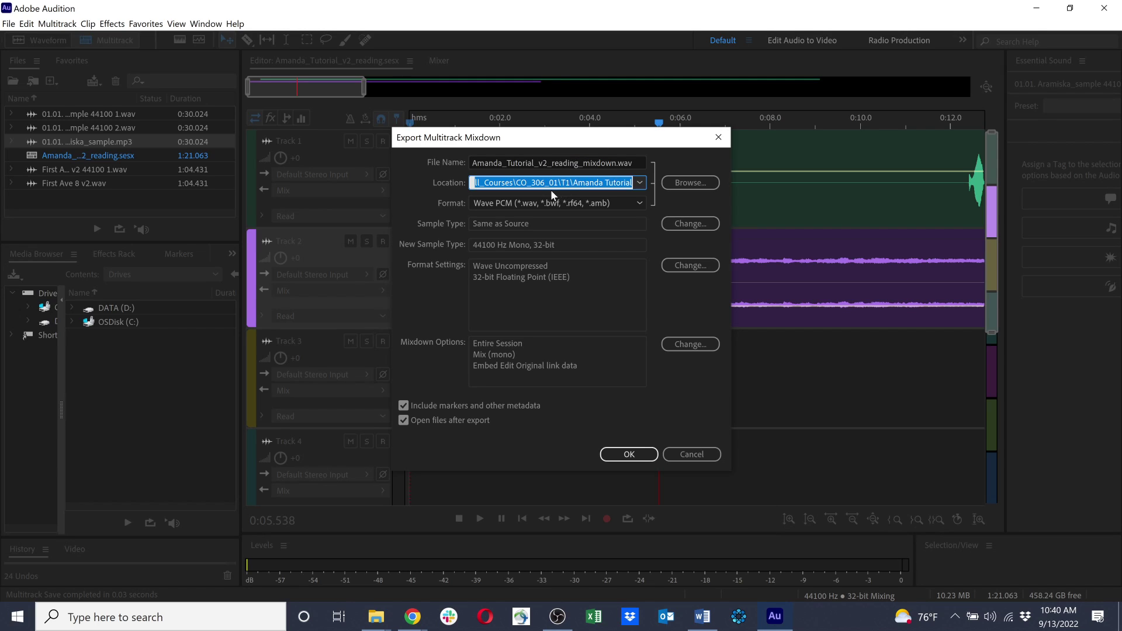
pyautogui.click(615, 183)
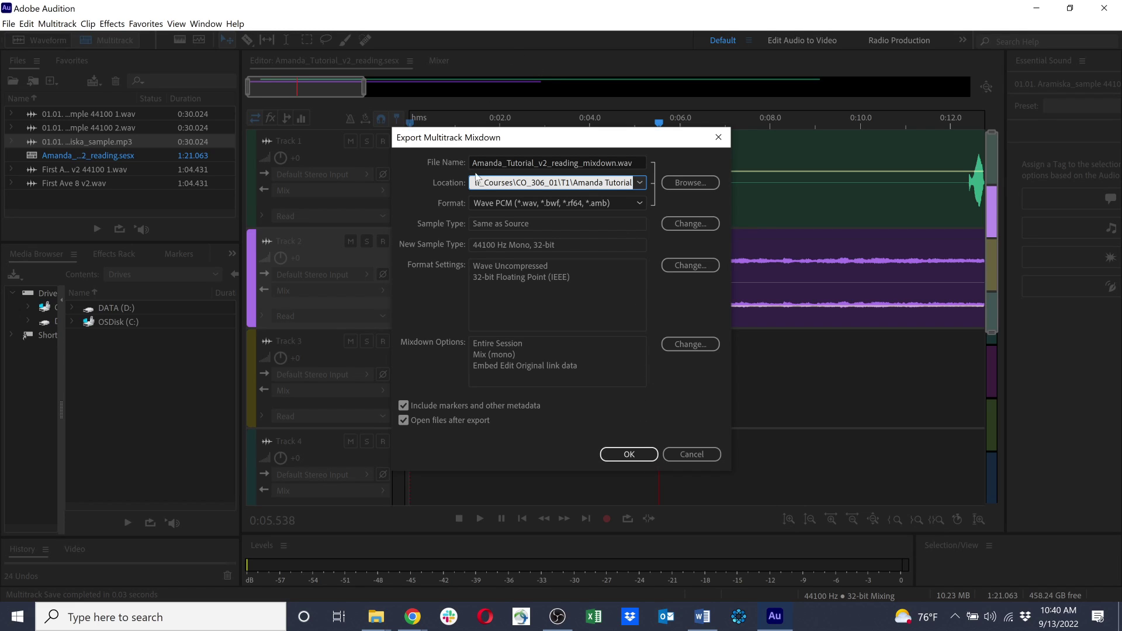
pyautogui.click(483, 203)
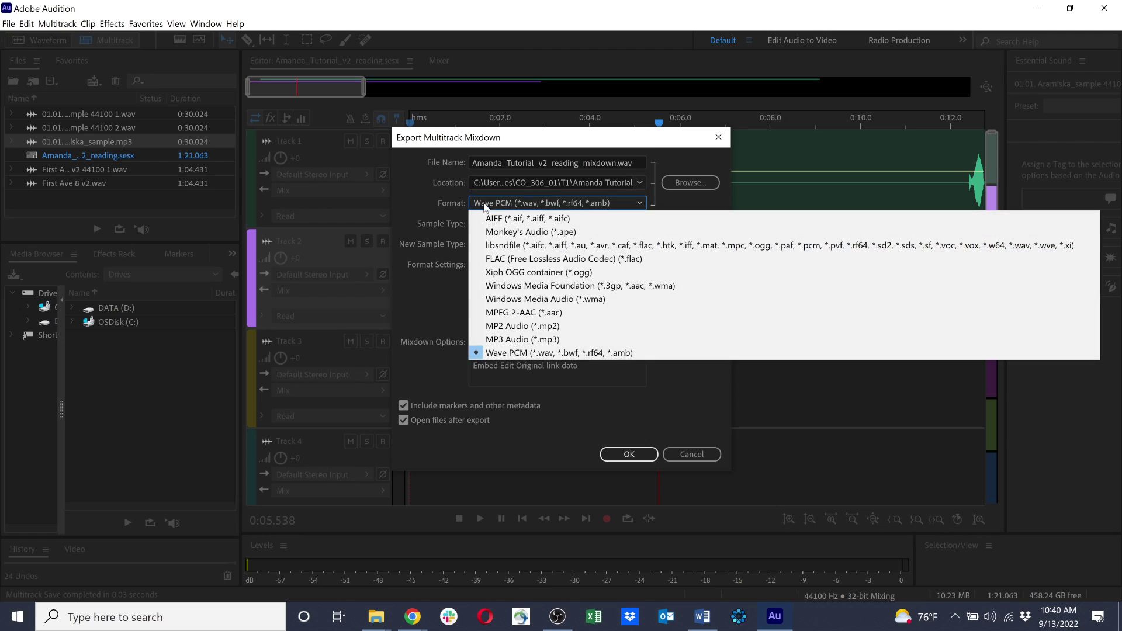
pyautogui.click(518, 353)
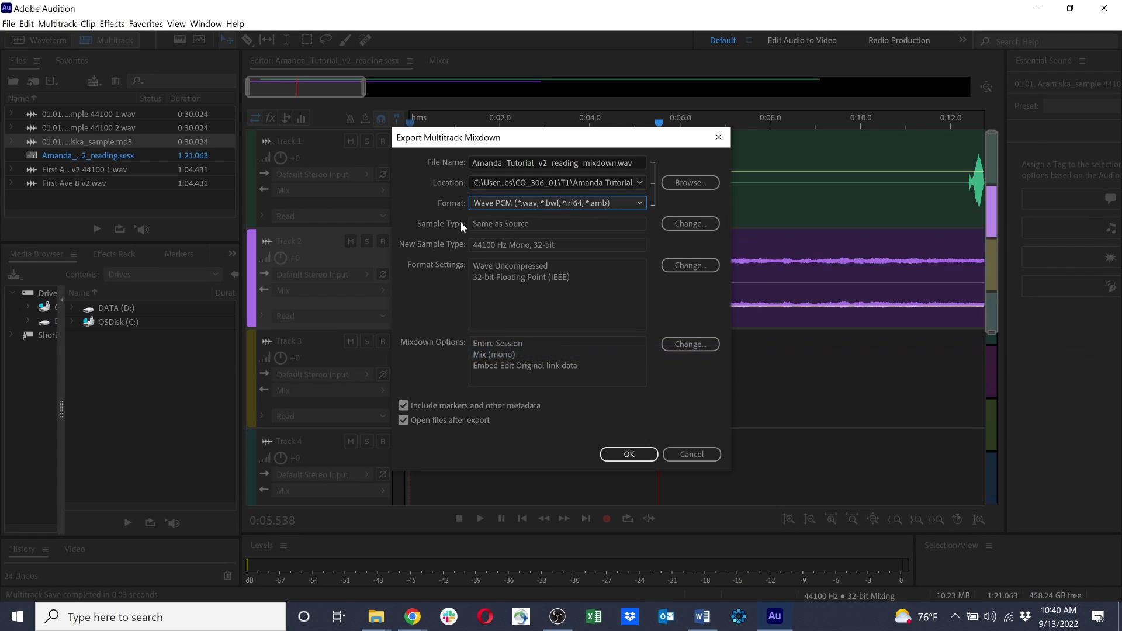
pyautogui.click(643, 454)
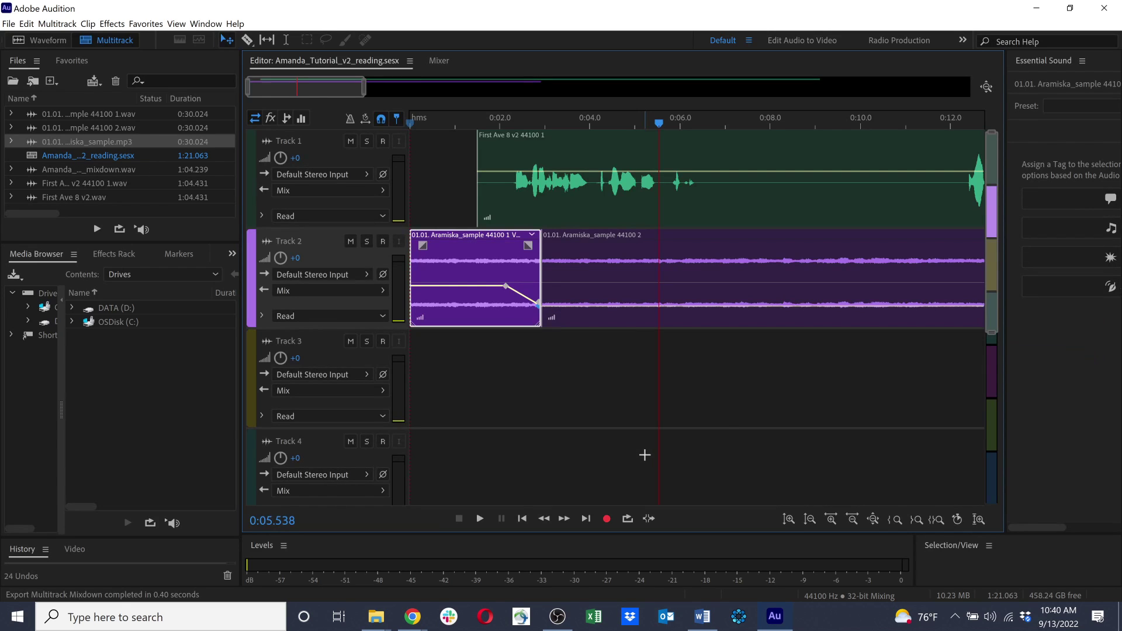
# Step: Switch to File Explorer, widen the window and Name column, and play the exported mixdown WAV file in VLC
pyautogui.click(1035, 8)
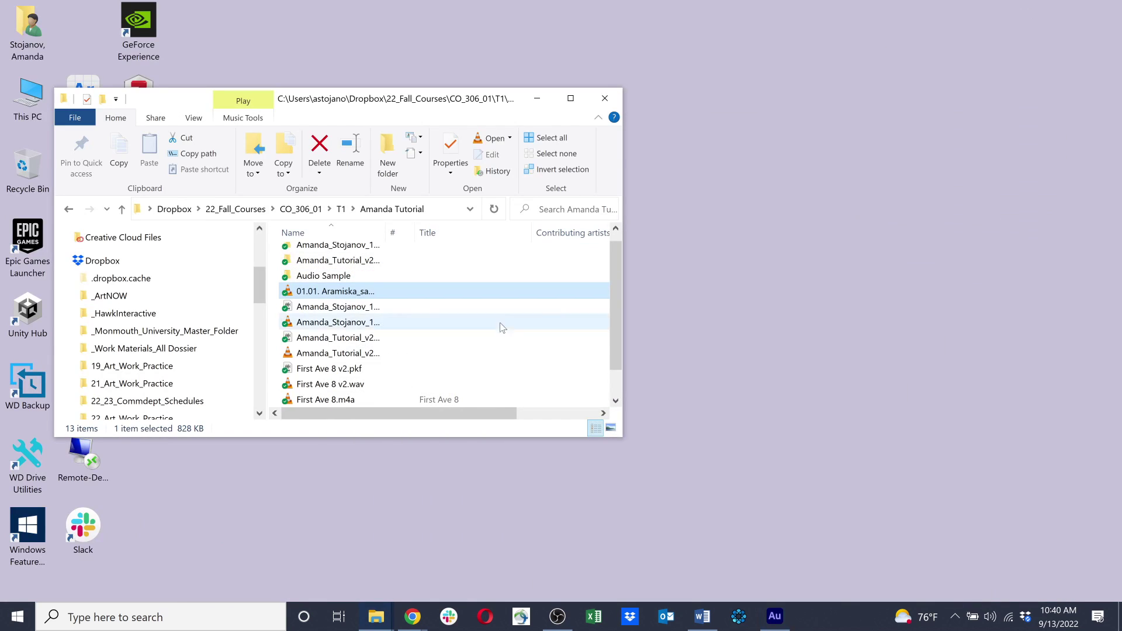
pyautogui.moveTo(472, 100); pyautogui.dragTo(483, 45)
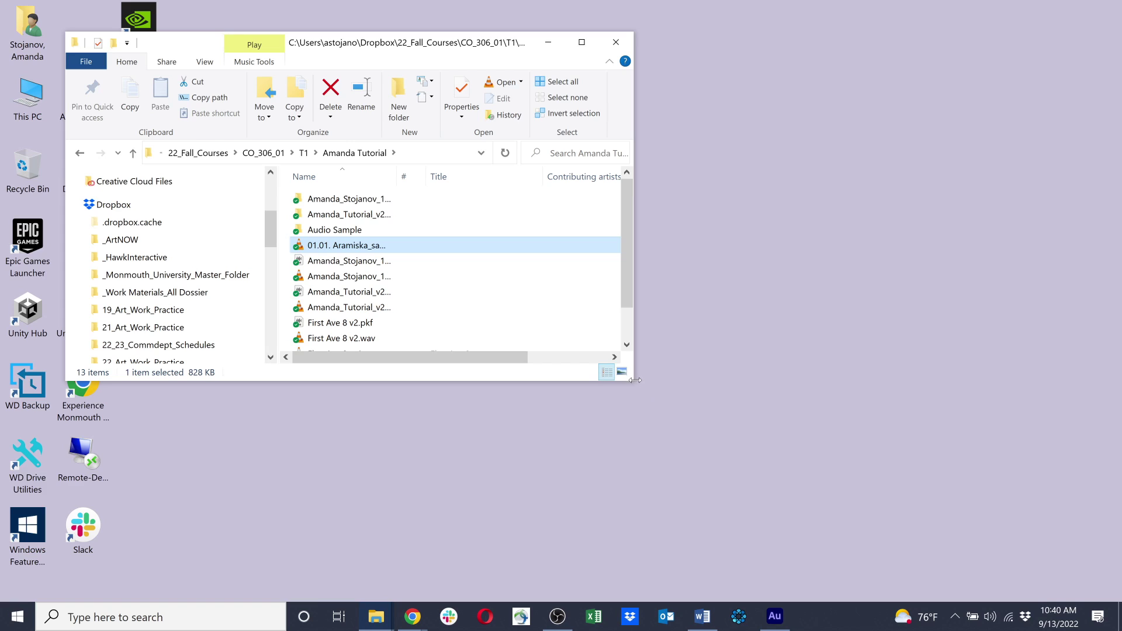
pyautogui.moveTo(743, 453); pyautogui.dragTo(809, 467)
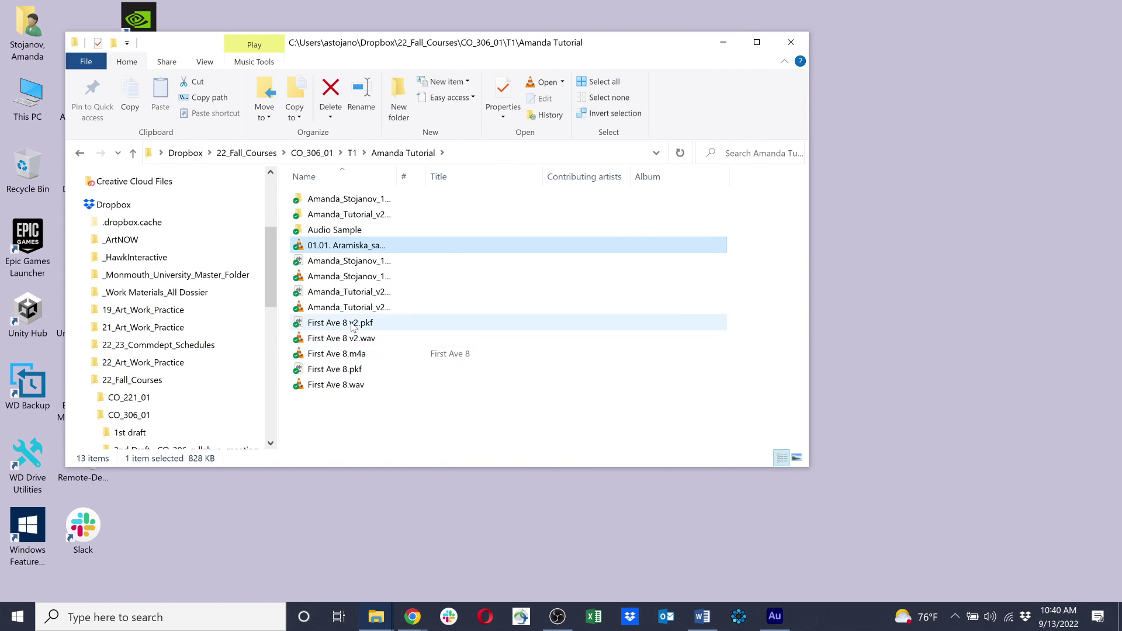
pyautogui.moveTo(397, 174); pyautogui.dragTo(605, 175)
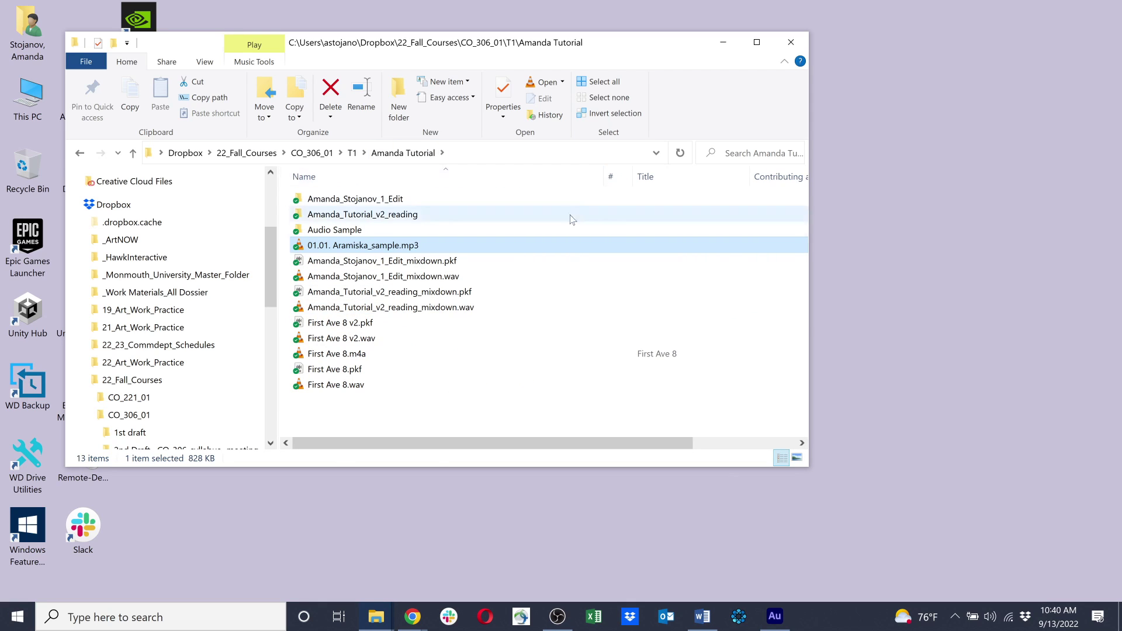
pyautogui.click(421, 308)
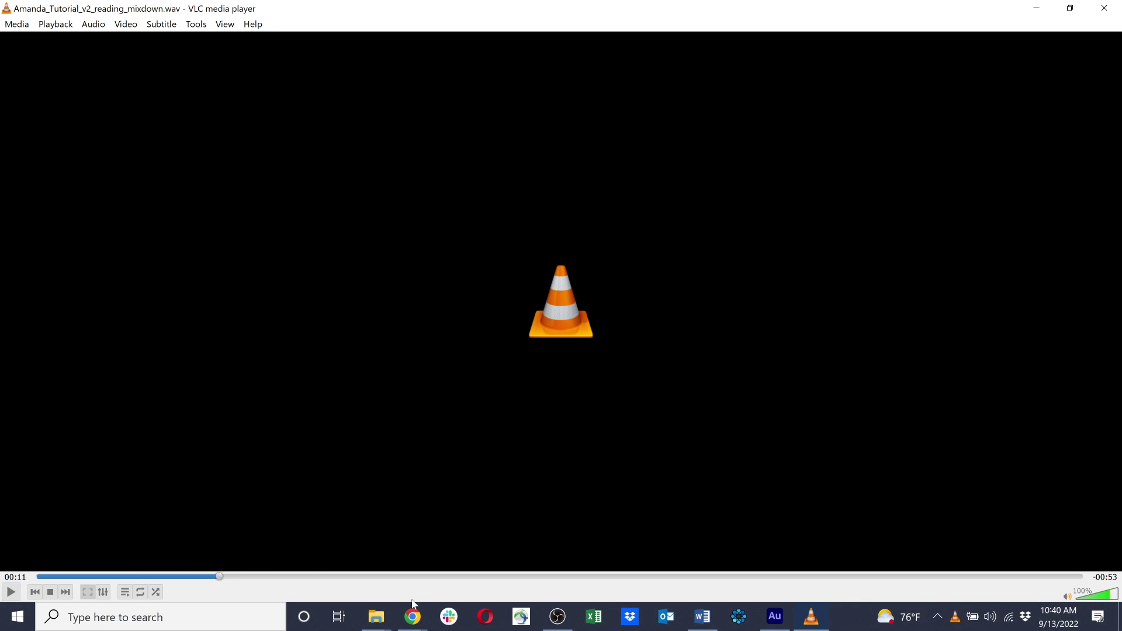
pyautogui.click(1093, 15)
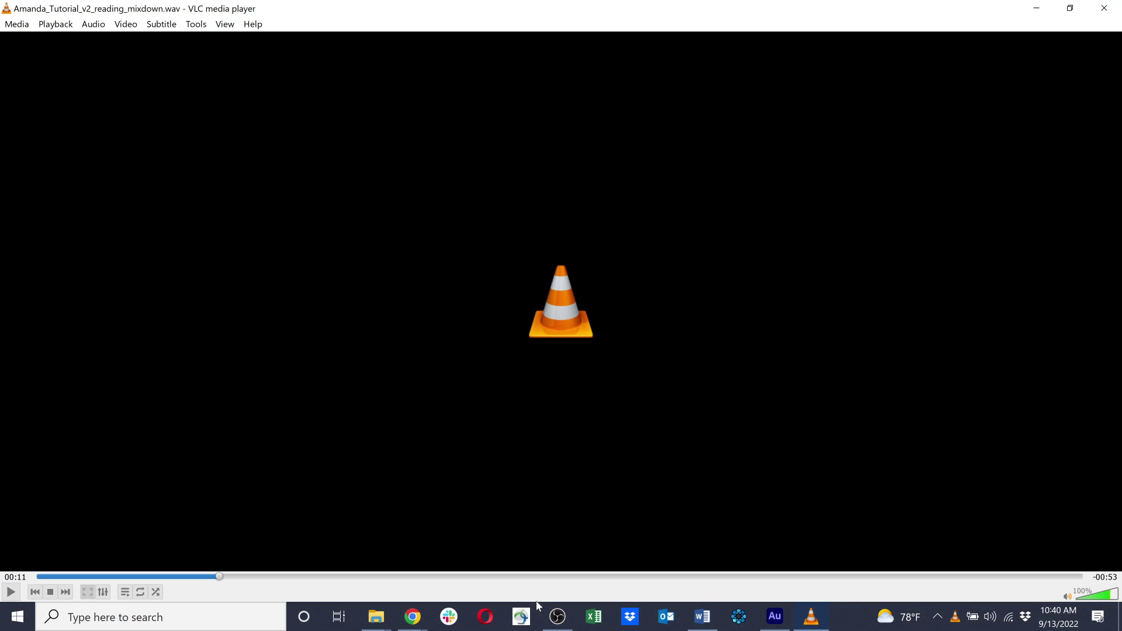